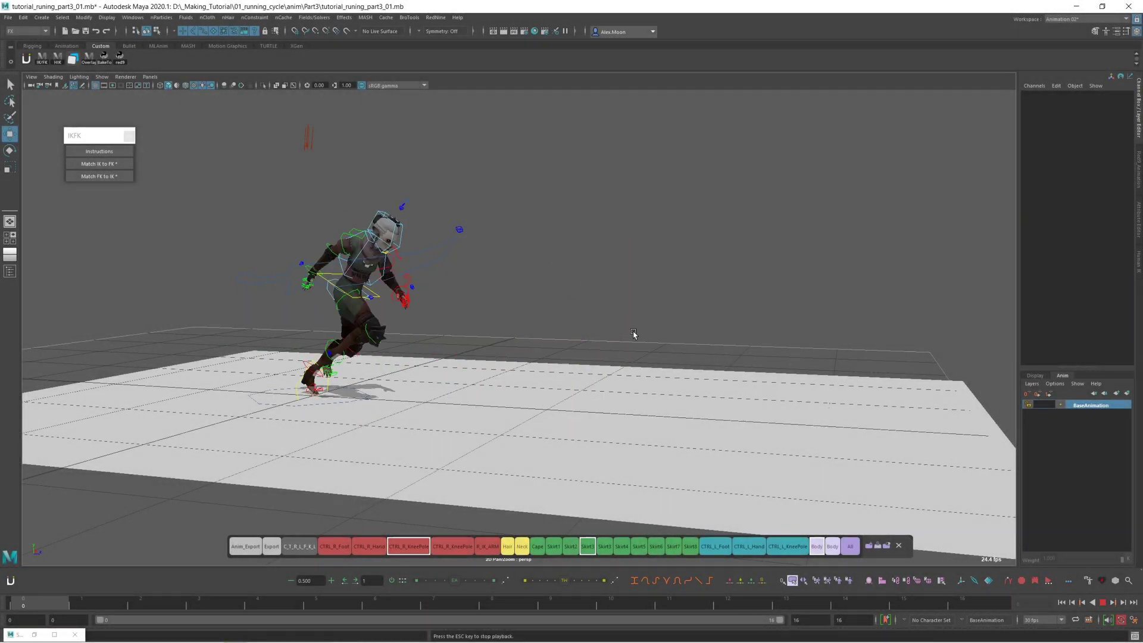
- Review the running animation in the perspective view by playing it back, scrubbing the timeline and examining the character from several angles
{"action": "left_click_drag", "start_coordinate": [635, 334], "coordinate": [551, 358], "text": "alt"}
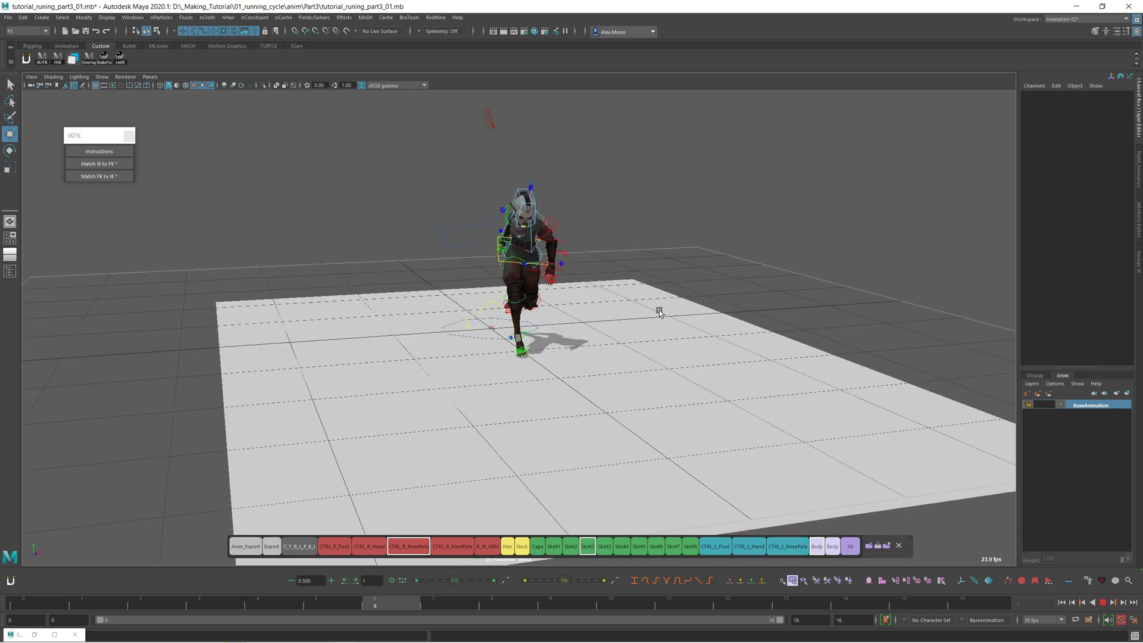
{"action": "left_click_drag", "start_coordinate": [659, 315], "coordinate": [866, 452], "text": "alt"}
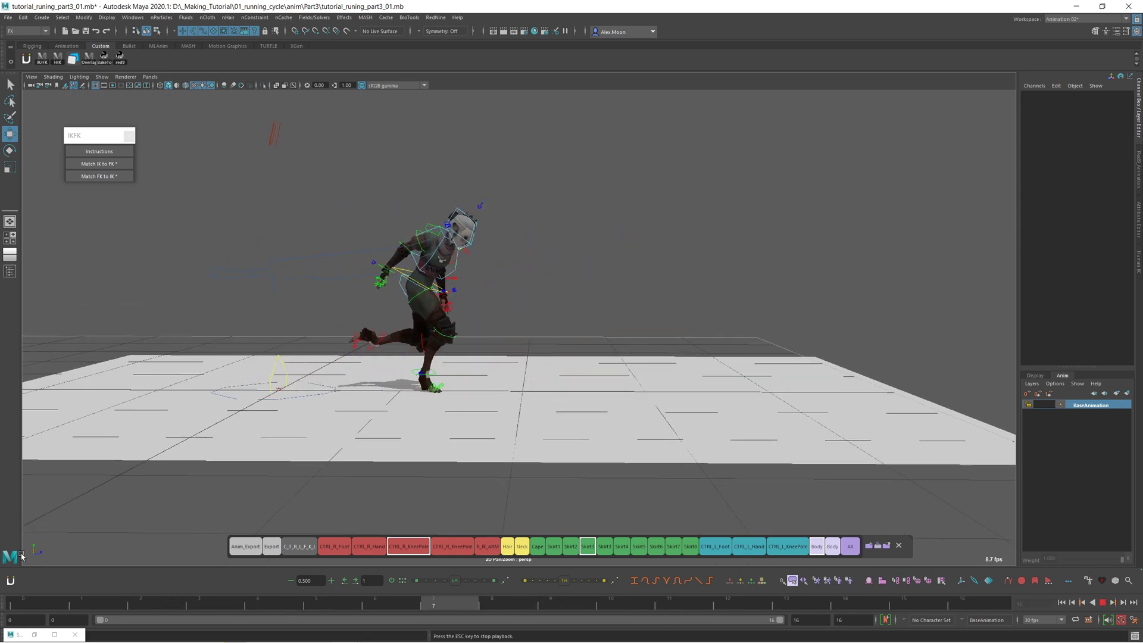
{"action": "left_click", "coordinate": [1104, 602]}
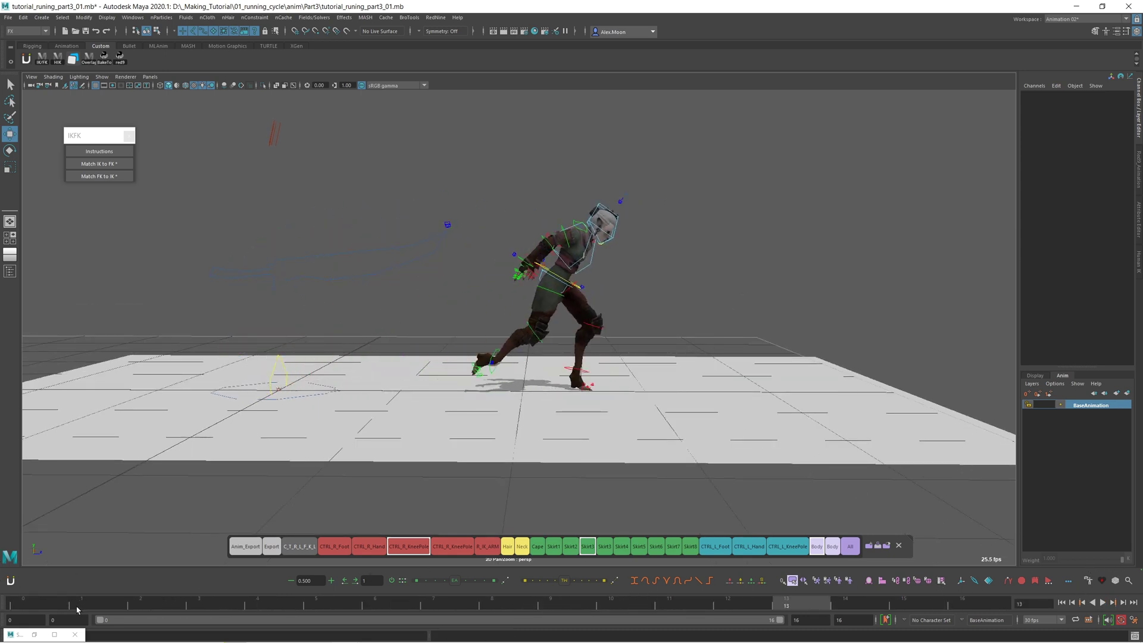
{"action": "key", "text": "alt+v"}
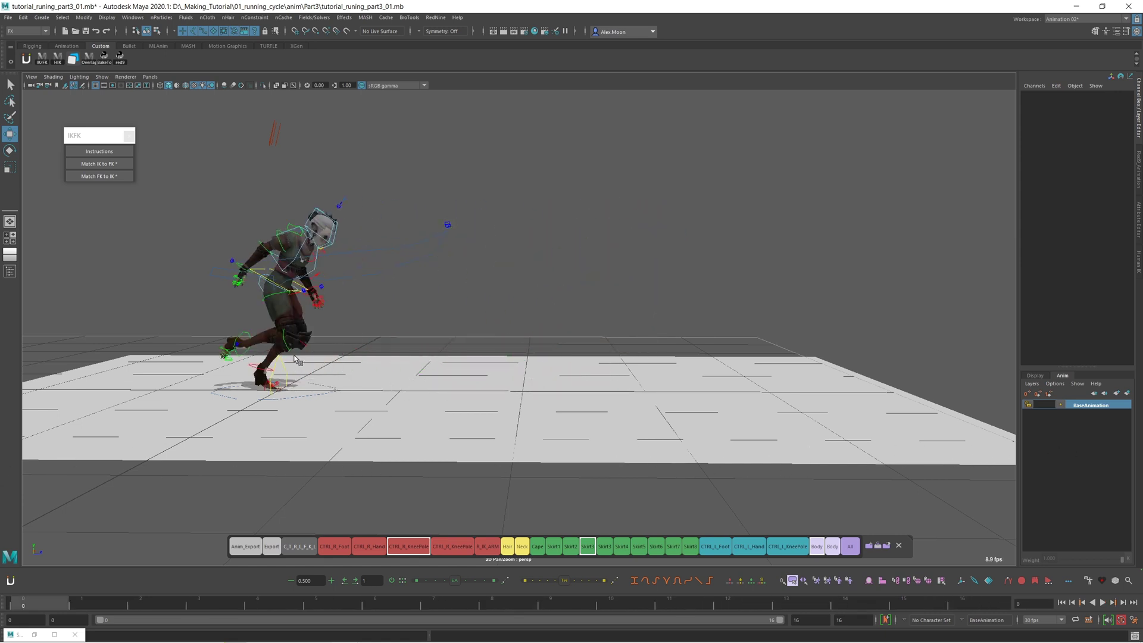
{"action": "scroll", "coordinate": [357, 350], "scroll_direction": "up", "scroll_amount": 2}
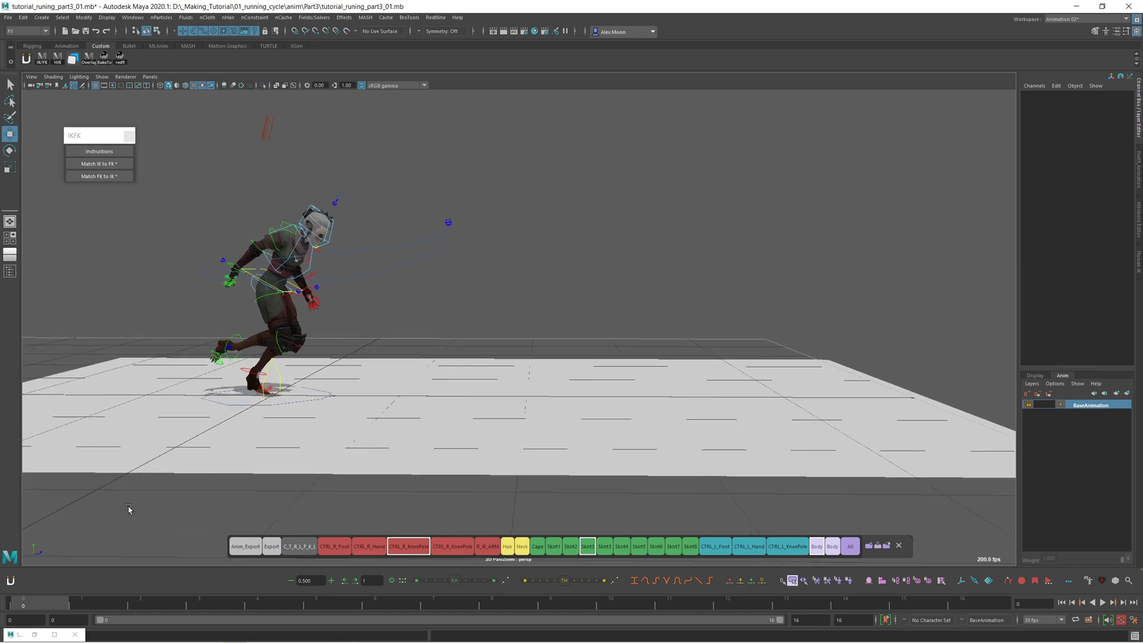
{"action": "mouse_move", "coordinate": [755, 351]}
{"action": "left_mouse_down", "text": "alt"}
{"action": "mouse_move", "coordinate": [766, 369]}
{"action": "mouse_move", "coordinate": [760, 348]}
{"action": "left_mouse_up", "text": "alt"}
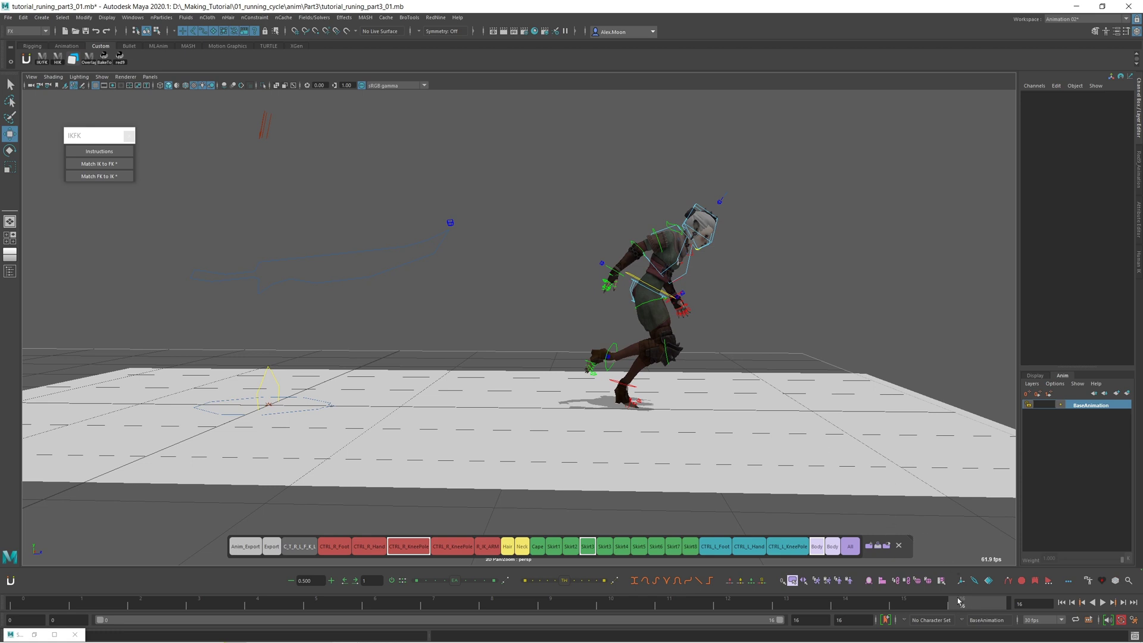
{"action": "key", "text": "alt+v"}
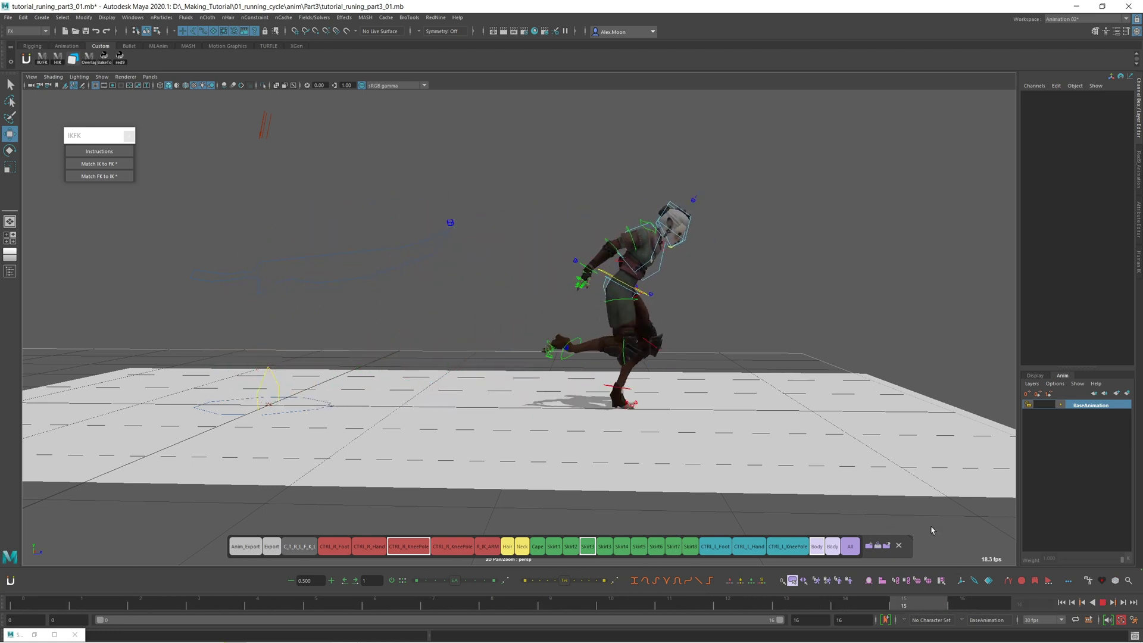
{"action": "left_click_drag", "start_coordinate": [931, 528], "coordinate": [50, 488]}
{"action": "left_click_drag", "start_coordinate": [439, 325], "coordinate": [494, 319], "text": "alt"}
{"action": "left_click_drag", "start_coordinate": [485, 249], "coordinate": [447, 237], "text": "alt"}
- Create an animation layer for the head control and rotate the head upward on it at frame 0 to about 21.5 in Rotate X
{"action": "left_click", "coordinate": [419, 230]}
{"action": "left_click_drag", "start_coordinate": [576, 266], "coordinate": [627, 399], "text": "alt"}
{"action": "left_click_drag", "start_coordinate": [593, 321], "coordinate": [694, 345], "text": "alt+shift"}
{"action": "middle_click_drag", "start_coordinate": [694, 345], "coordinate": [688, 349], "text": "alt"}
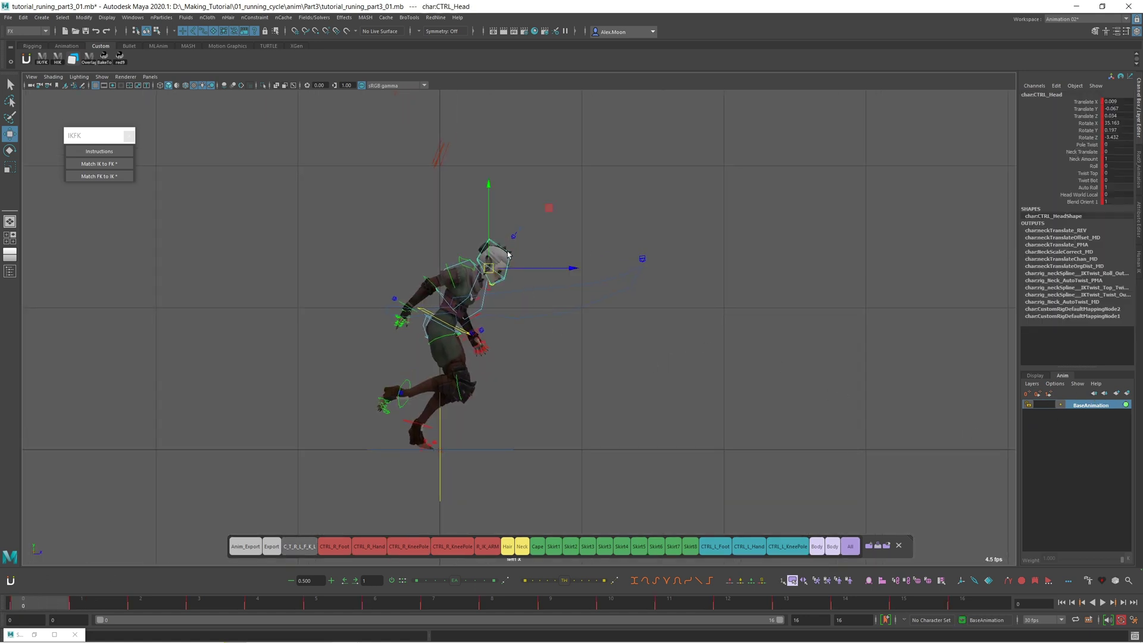
{"action": "left_click", "coordinate": [1127, 393]}
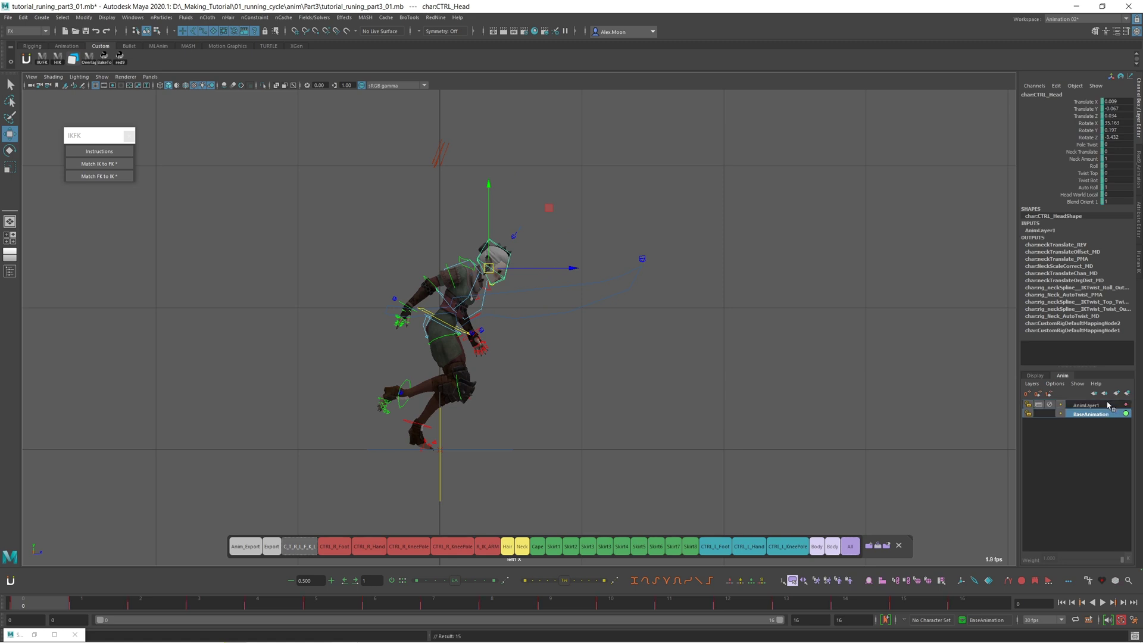
{"action": "middle_click_drag", "start_coordinate": [664, 393], "coordinate": [665, 405], "text": "alt"}
{"action": "key", "text": "e"}
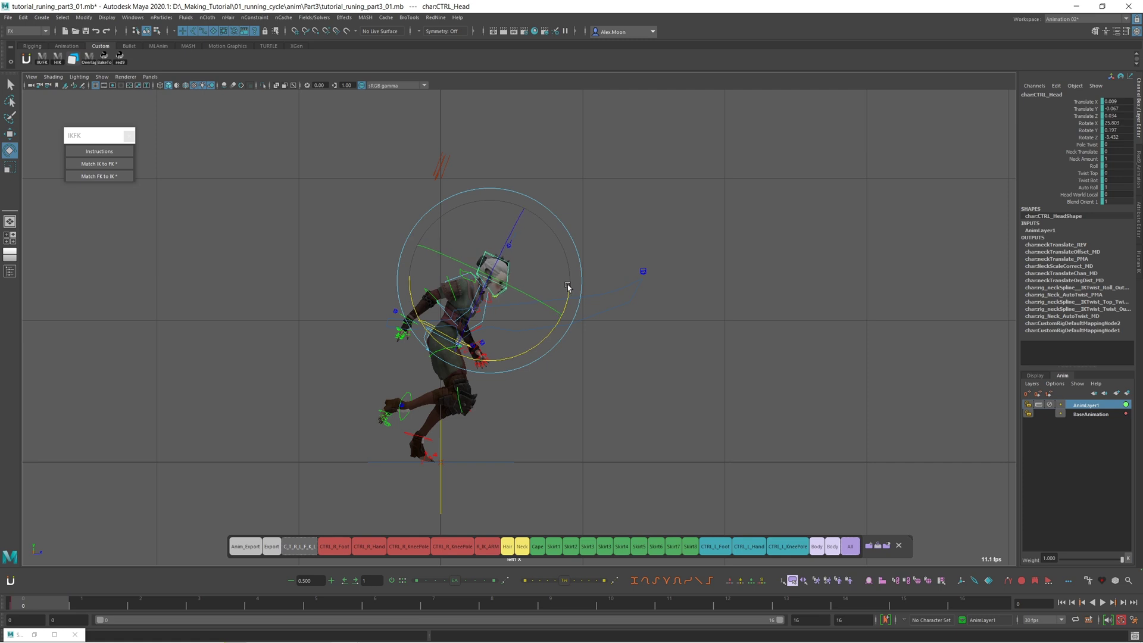
- Check the adjusted head through the run cycle in the front view by scrubbing and playing the animation
{"action": "key", "text": "space"}
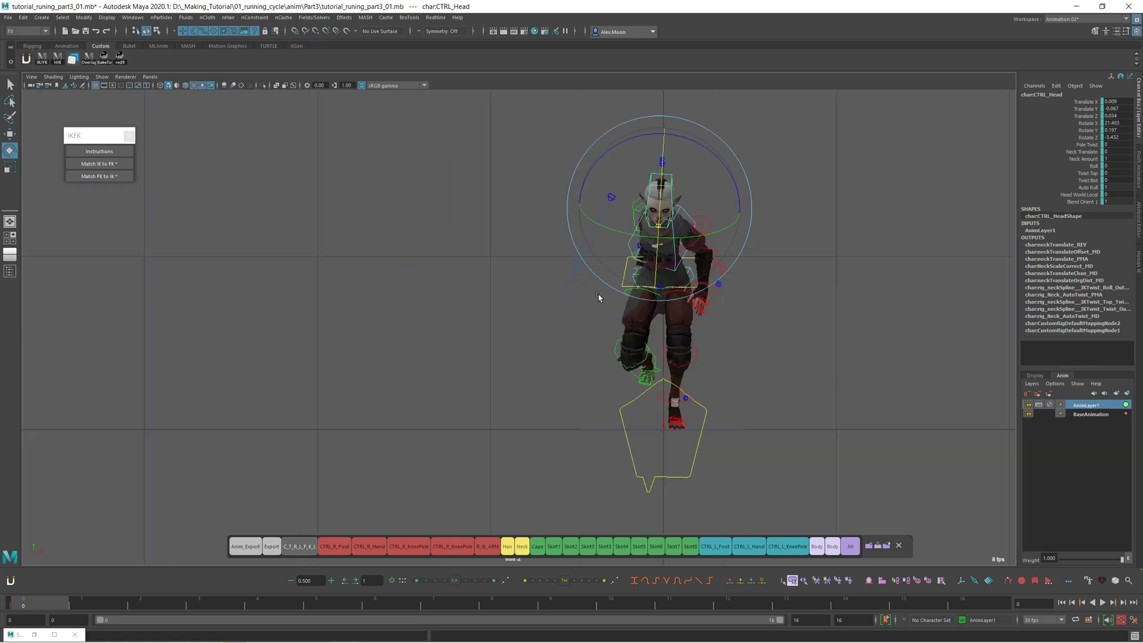
{"action": "middle_click_drag", "start_coordinate": [728, 278], "coordinate": [712, 200], "text": "alt"}
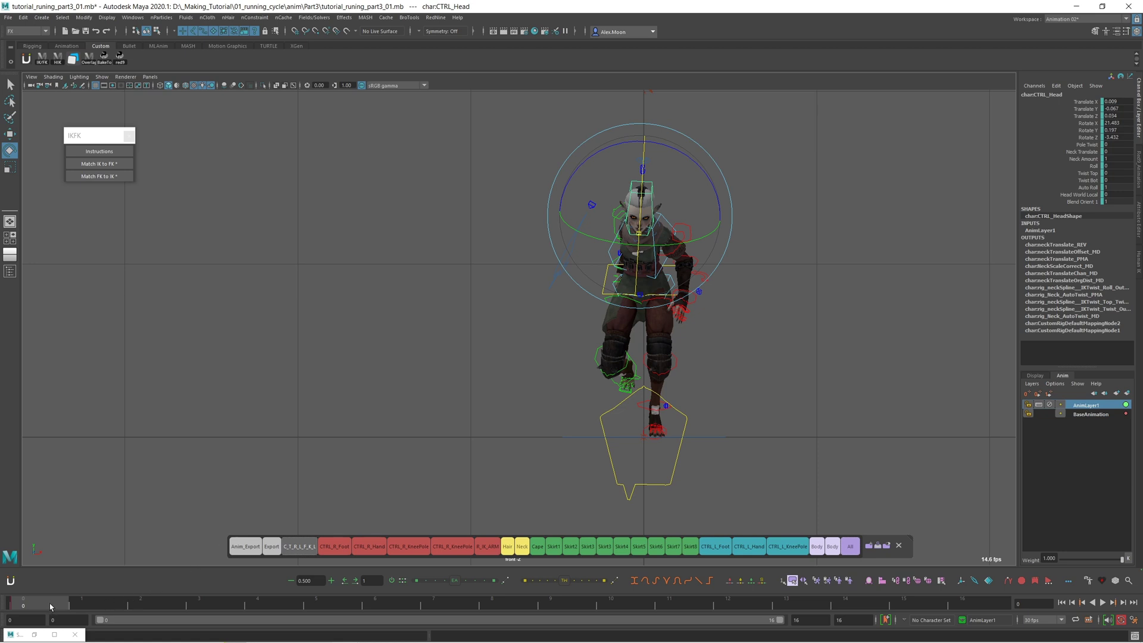
{"action": "left_click_drag", "start_coordinate": [75, 609], "coordinate": [1030, 593]}
{"action": "left_click", "coordinate": [1102, 602]}
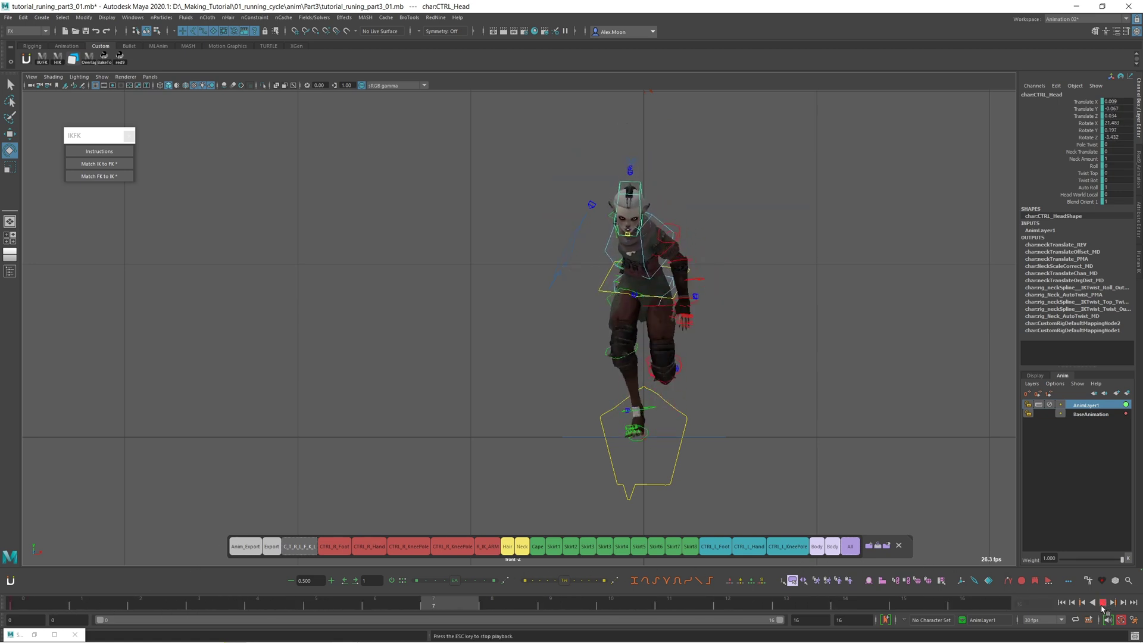
{"action": "key", "text": "Escape"}
{"action": "middle_click_drag", "start_coordinate": [767, 316], "coordinate": [702, 320], "text": "alt"}
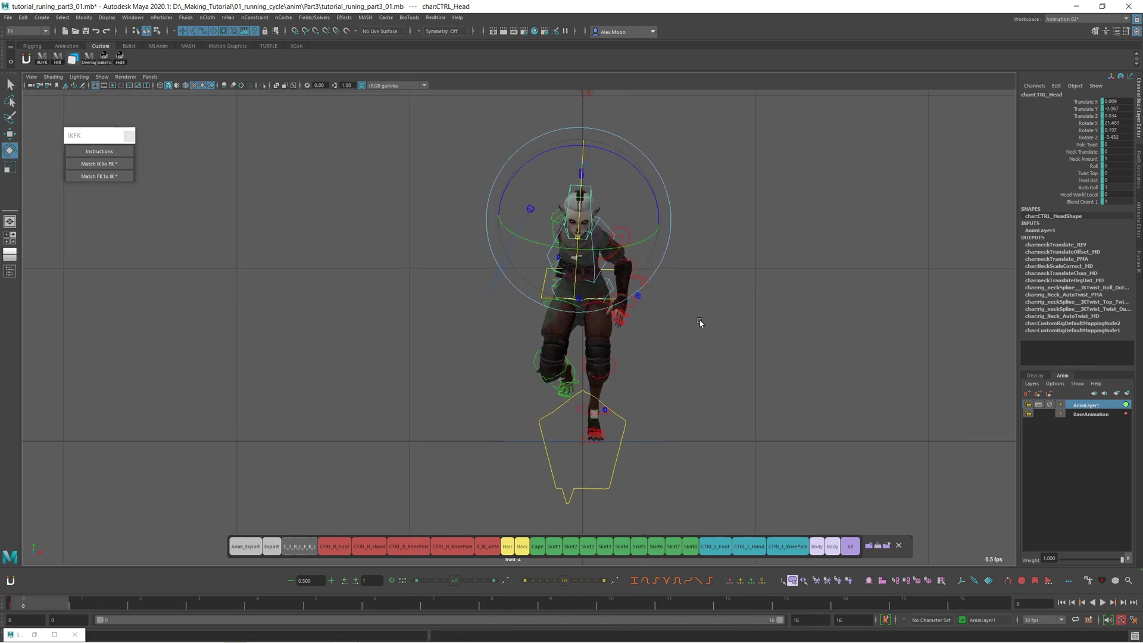
{"action": "key", "text": "space"}
{"action": "key", "text": "space"}
- Examine the raised head pose at frame 0 from the side and front in the perspective view
{"action": "left_click_drag", "start_coordinate": [638, 343], "coordinate": [625, 334], "text": "alt"}
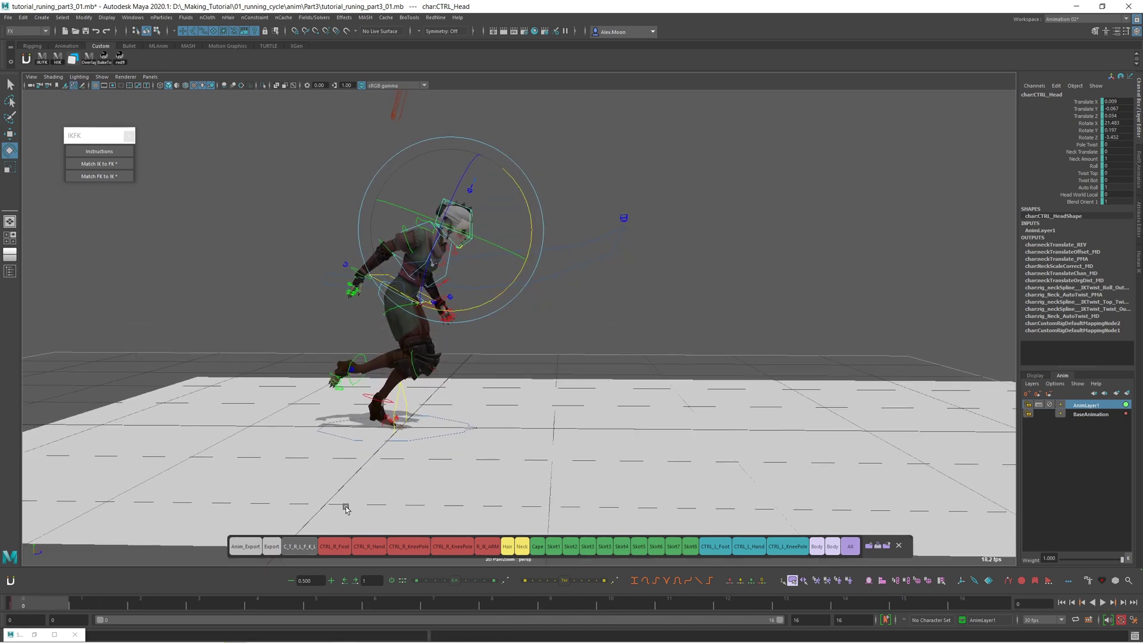
{"action": "mouse_move", "coordinate": [48, 603]}
{"action": "left_mouse_down"}
{"action": "mouse_move", "coordinate": [287, 595]}
{"action": "mouse_move", "coordinate": [41, 599]}
{"action": "left_mouse_up"}
{"action": "middle_click_drag", "start_coordinate": [569, 342], "coordinate": [574, 337], "text": "alt"}
{"action": "left_click_drag", "start_coordinate": [575, 340], "coordinate": [509, 311], "text": "alt"}
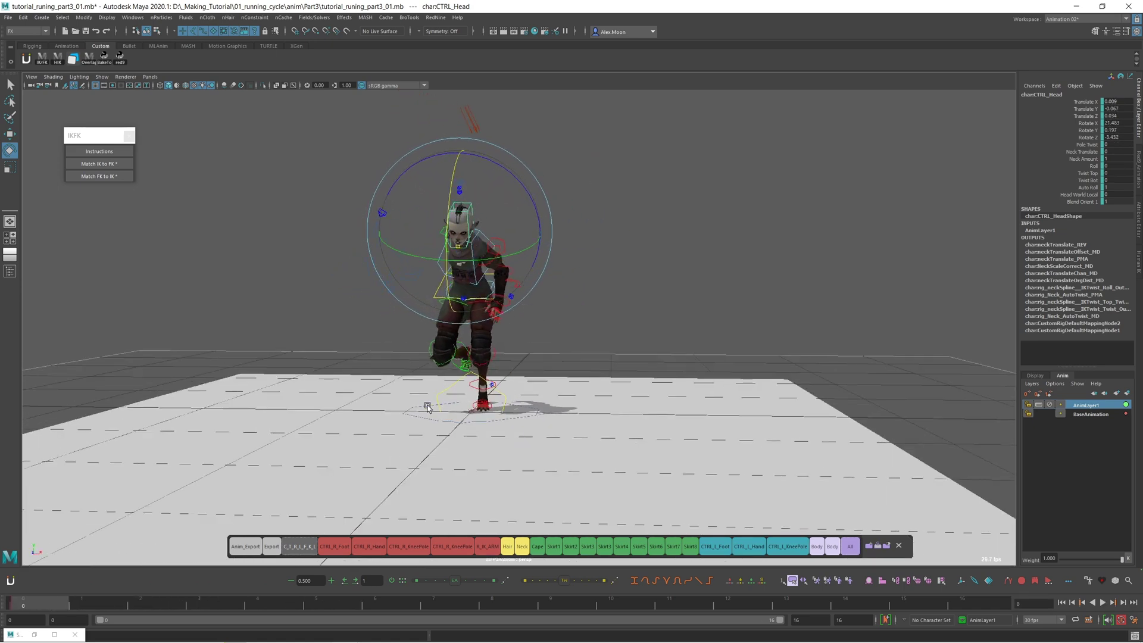
{"action": "left_click_drag", "start_coordinate": [431, 411], "coordinate": [462, 401], "text": "alt"}
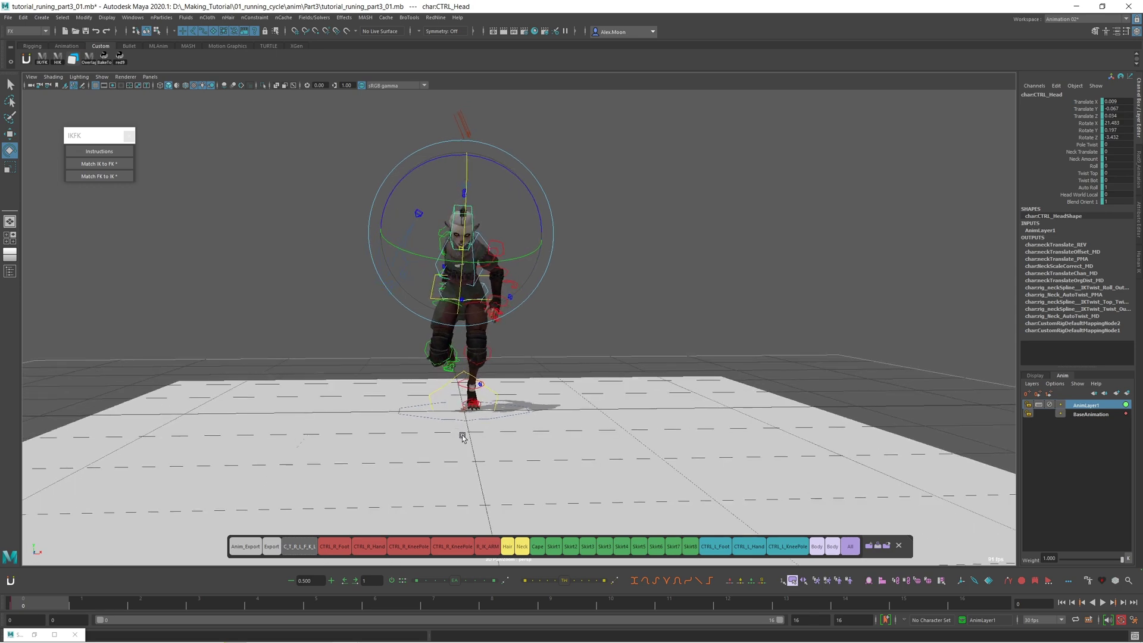
{"action": "left_click_drag", "start_coordinate": [463, 438], "coordinate": [708, 370], "text": "alt"}
- Clear the selection and play the run in the front view, locking and unlocking AnimLayer1
{"action": "key", "text": "space"}
{"action": "key", "text": "space"}
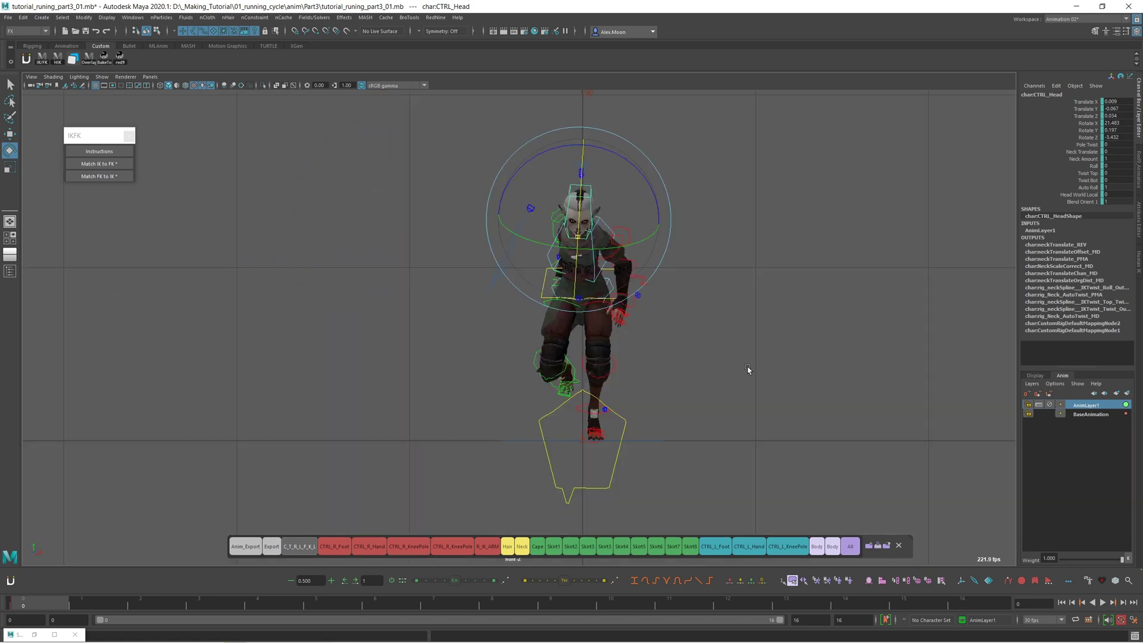
{"action": "left_click", "coordinate": [749, 369]}
{"action": "key", "text": "alt+v"}
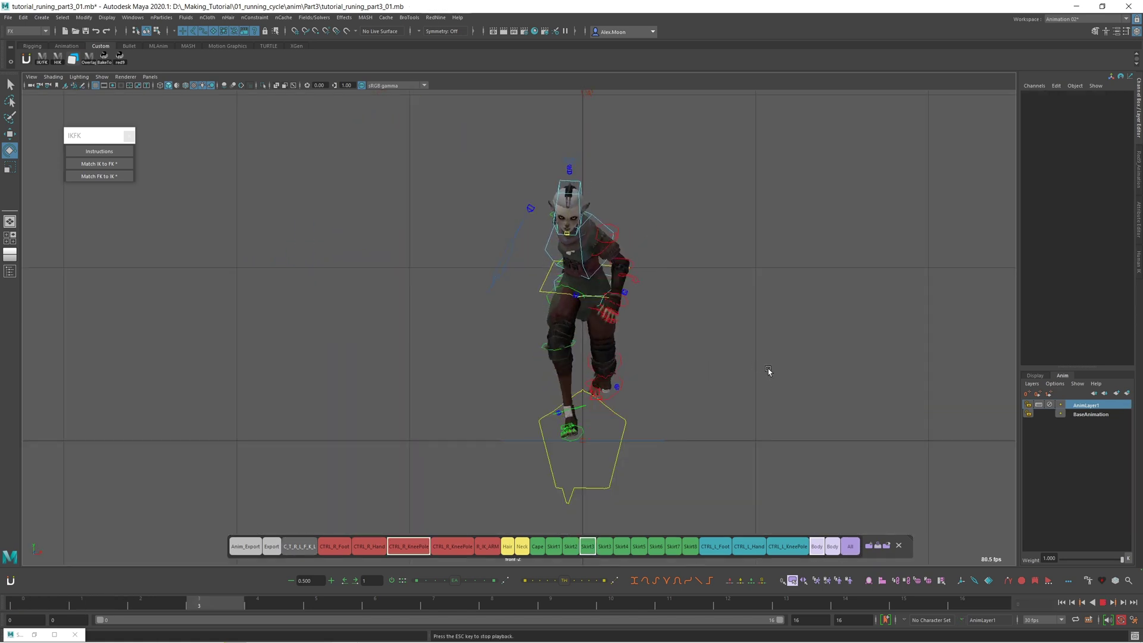
{"action": "left_click", "coordinate": [1050, 404]}
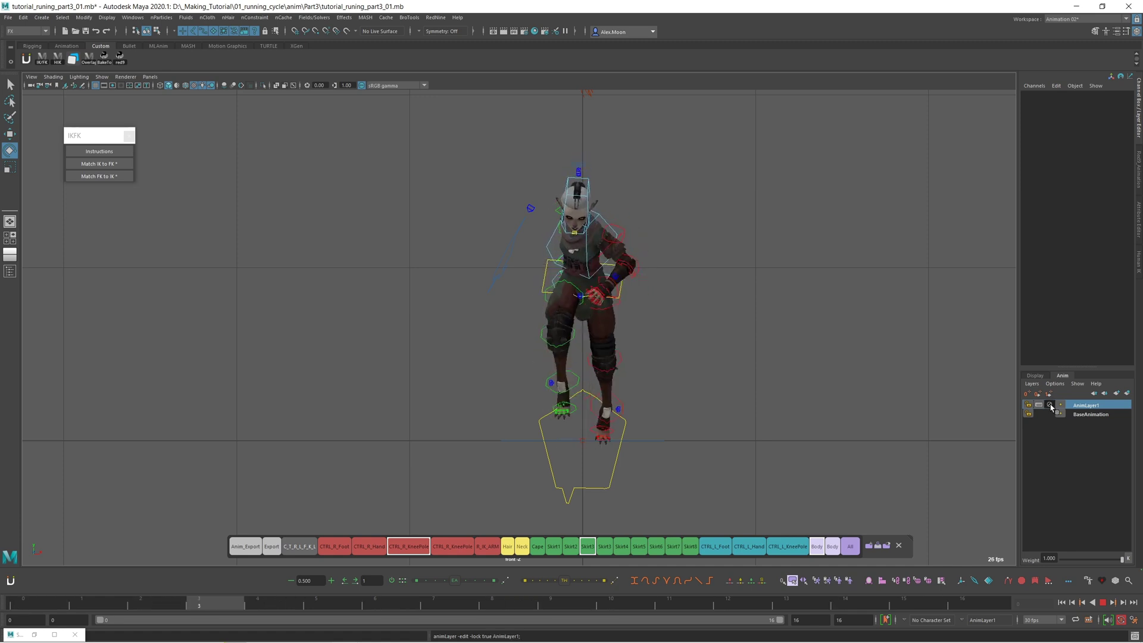
{"action": "left_click", "coordinate": [1050, 405]}
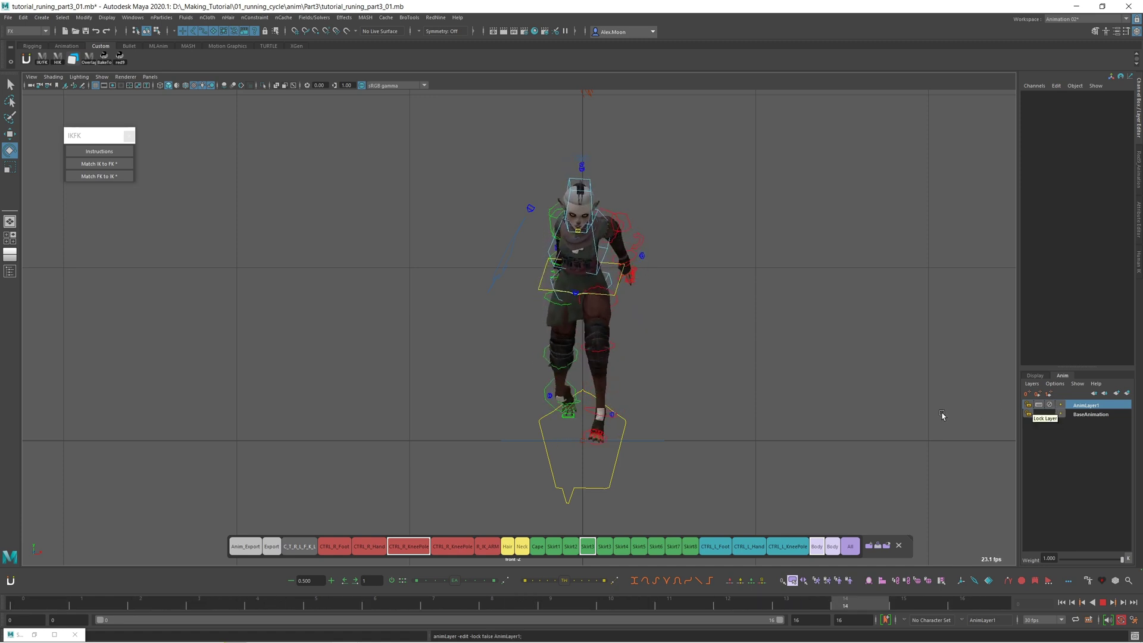
- Merge AnimLayer1 with the BaseAnimation layer after checking the run in the side view
{"action": "key", "text": "space"}
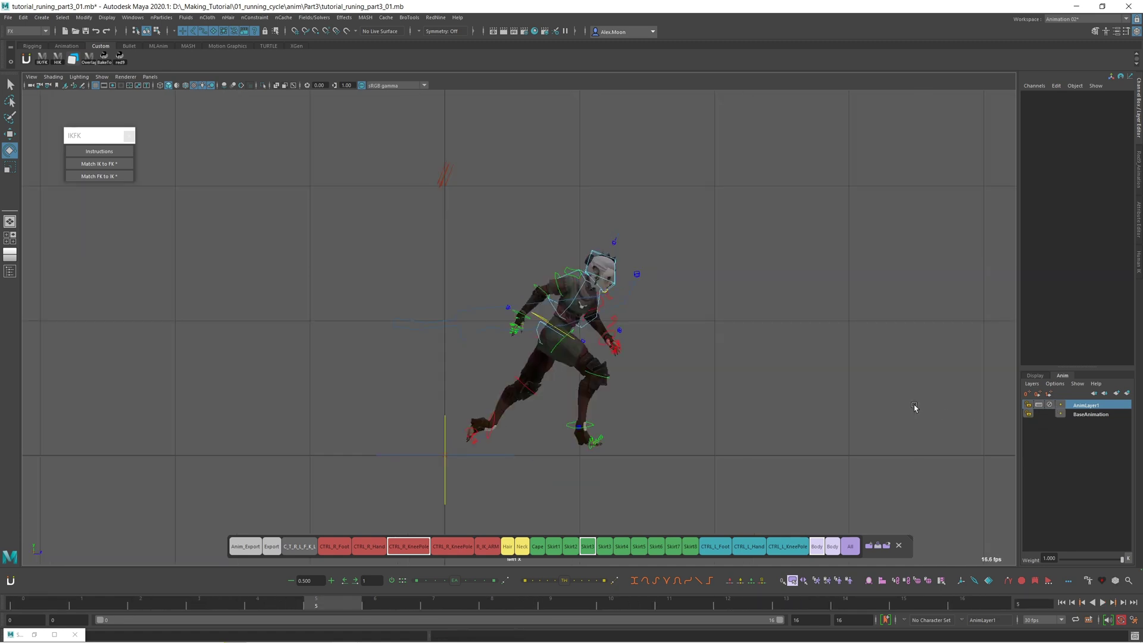
{"action": "key", "text": "alt+v"}
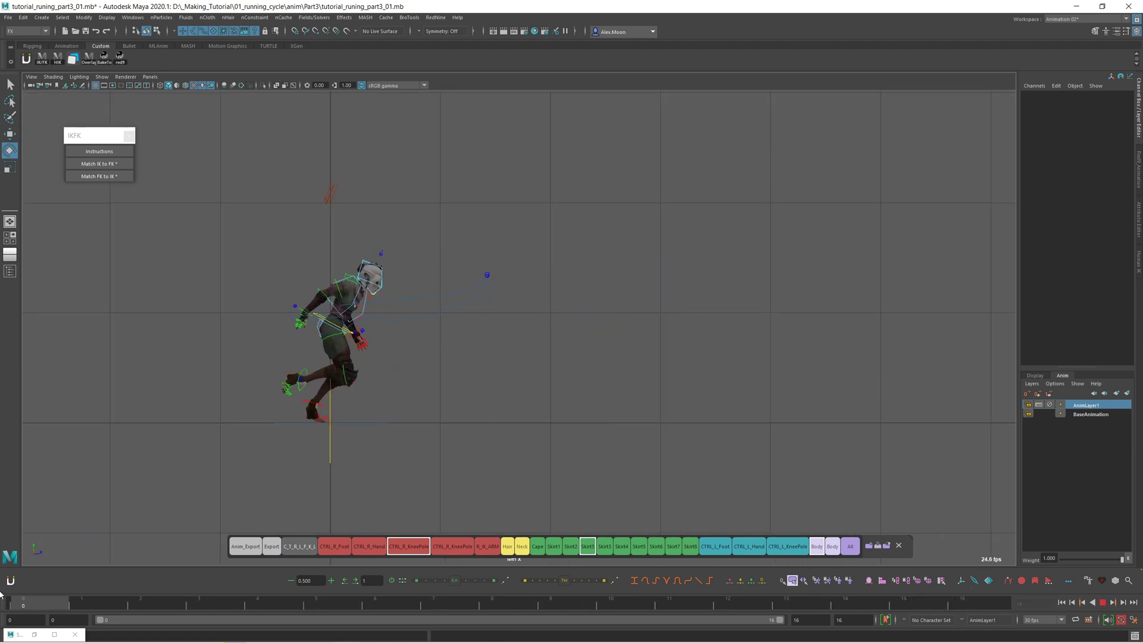
{"action": "right_click", "coordinate": [1091, 415]}
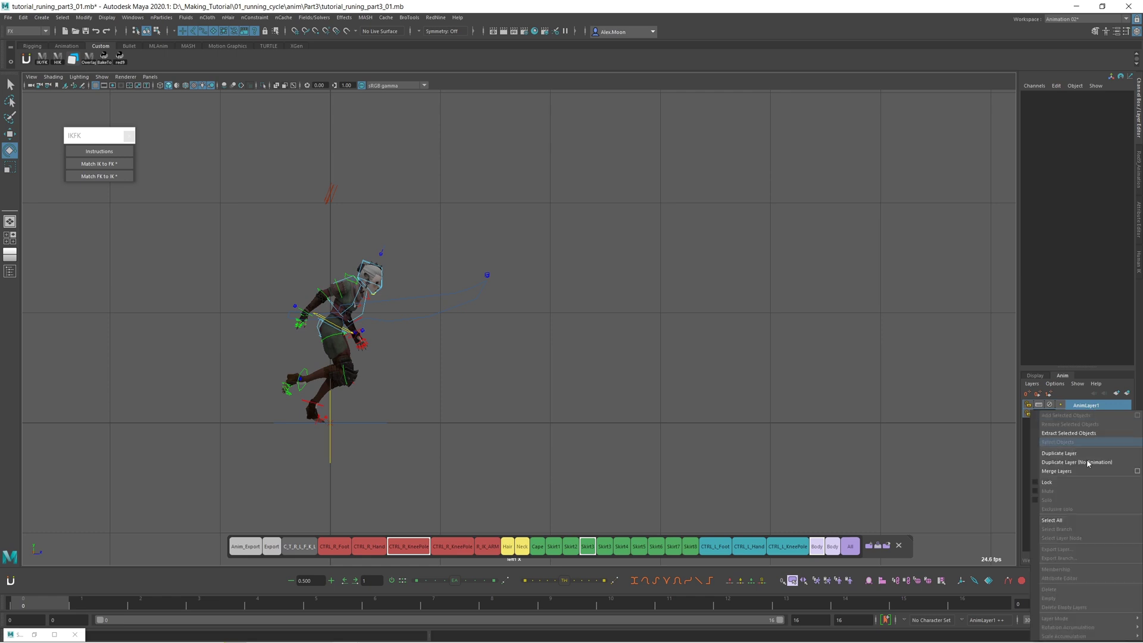
{"action": "left_click", "coordinate": [1082, 472]}
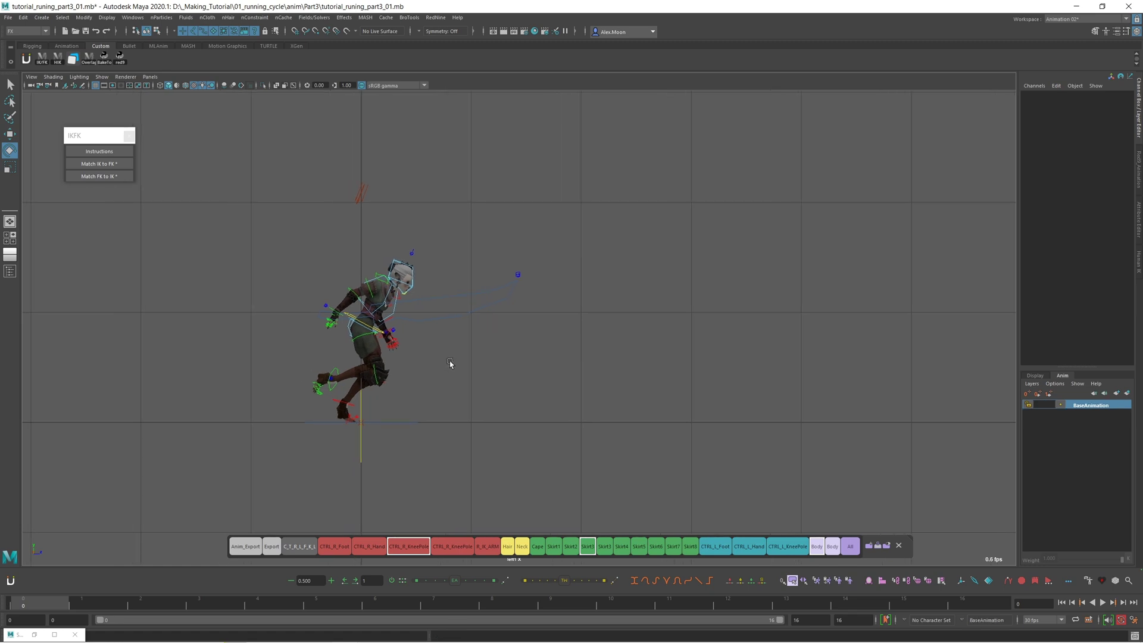
{"action": "left_click", "coordinate": [382, 321]}
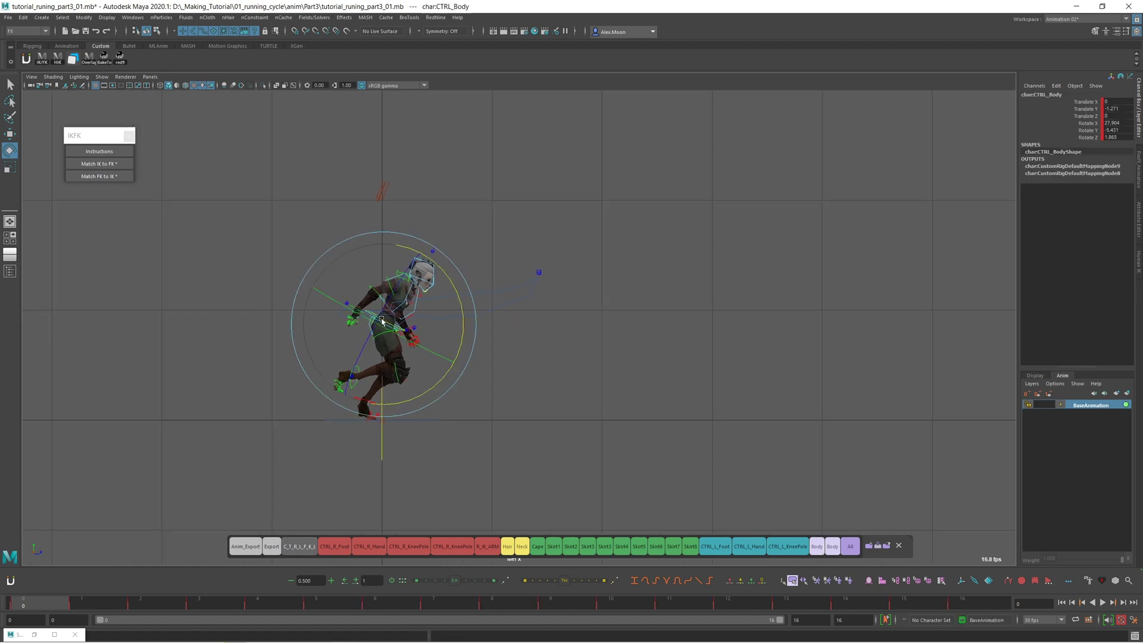
{"action": "left_click", "coordinate": [581, 340]}
{"action": "middle_click_drag", "start_coordinate": [578, 341], "coordinate": [603, 338], "text": "alt"}
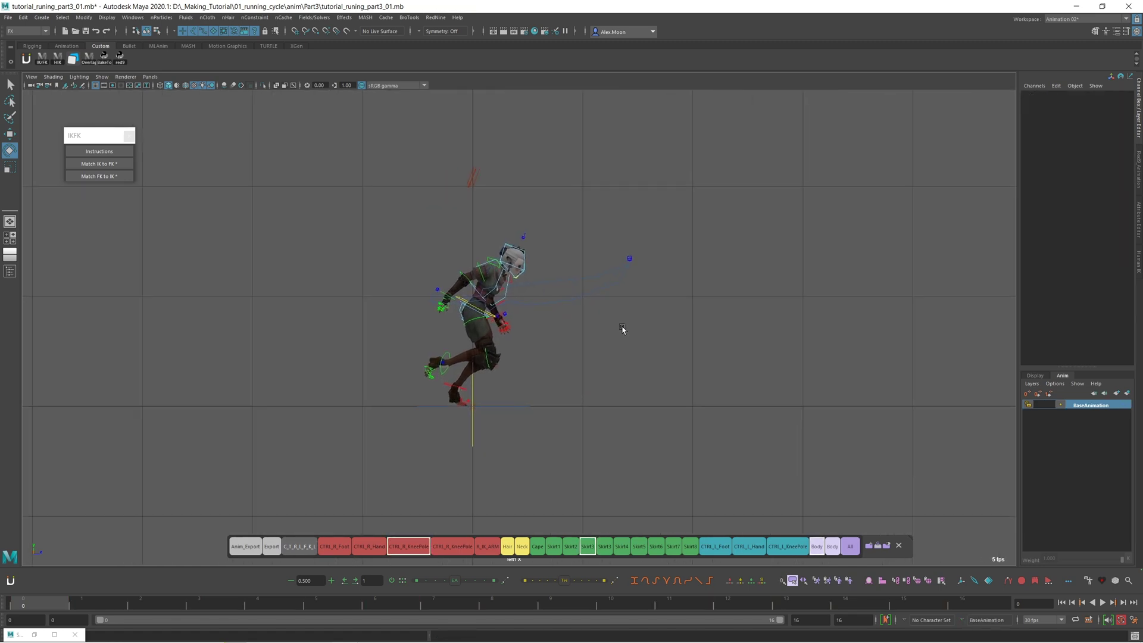
{"action": "left_click", "coordinate": [441, 356]}
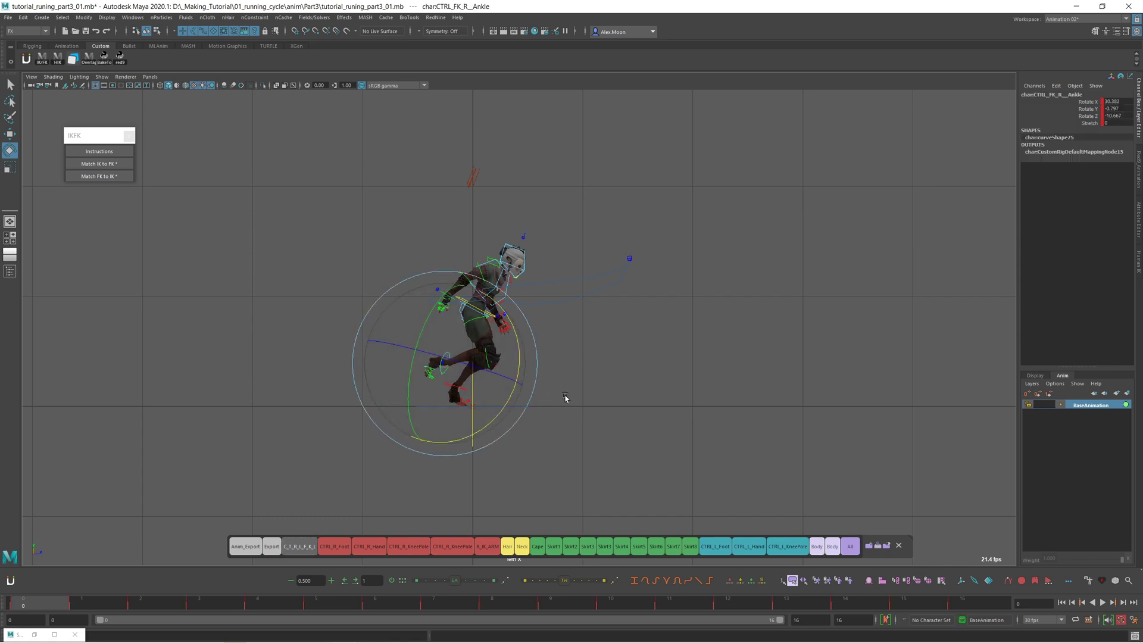
{"action": "left_click", "coordinate": [627, 371]}
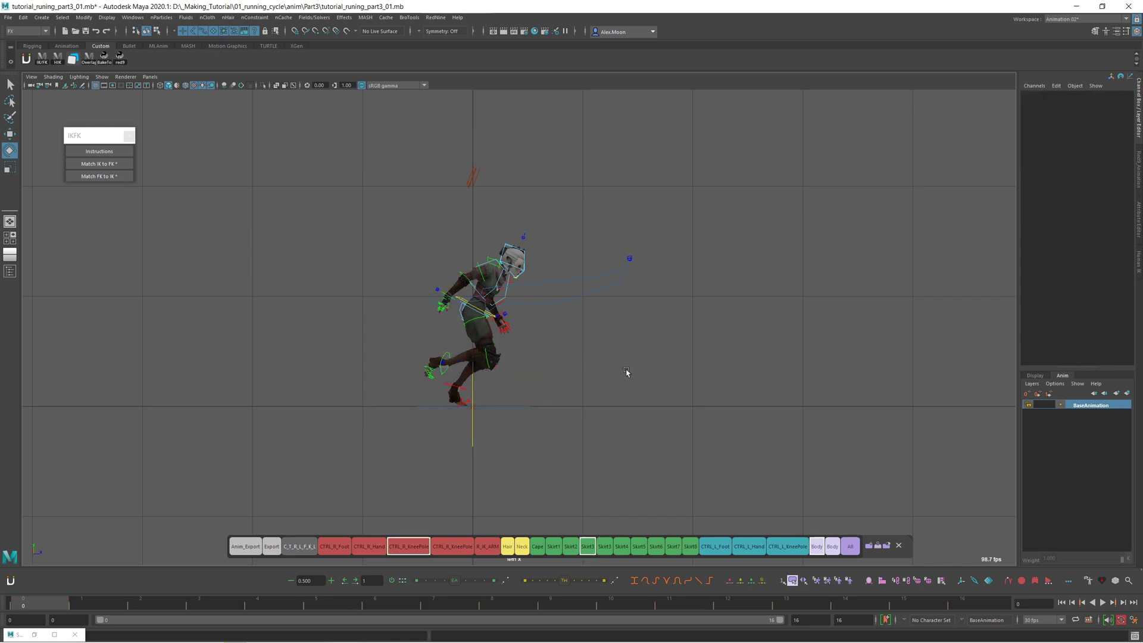
- Select the right FK ankle control and examine the frame 0 running pose closely from the side and the front
{"action": "left_click", "coordinate": [444, 356]}
{"action": "middle_click_drag", "start_coordinate": [633, 345], "coordinate": [624, 362], "text": "alt"}
{"action": "right_click_drag", "start_coordinate": [624, 361], "coordinate": [673, 459], "text": "alt"}
{"action": "right_click_drag", "start_coordinate": [623, 336], "coordinate": [651, 472], "text": "alt"}
{"action": "middle_click_drag", "start_coordinate": [651, 472], "coordinate": [683, 475], "text": "alt"}
{"action": "right_click_drag", "start_coordinate": [682, 475], "coordinate": [726, 461], "text": "alt"}
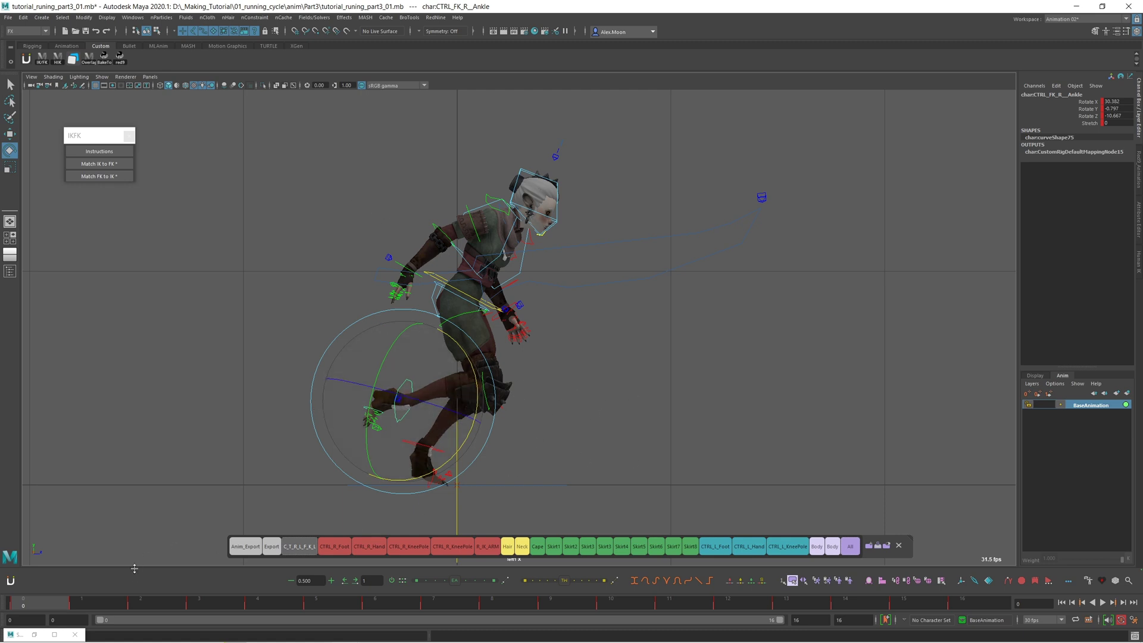
{"action": "middle_click_drag", "start_coordinate": [257, 277], "coordinate": [243, 268], "text": "alt"}
{"action": "right_click_drag", "start_coordinate": [295, 267], "coordinate": [288, 266], "text": "alt"}
{"action": "middle_click_drag", "start_coordinate": [310, 279], "coordinate": [306, 273], "text": "alt"}
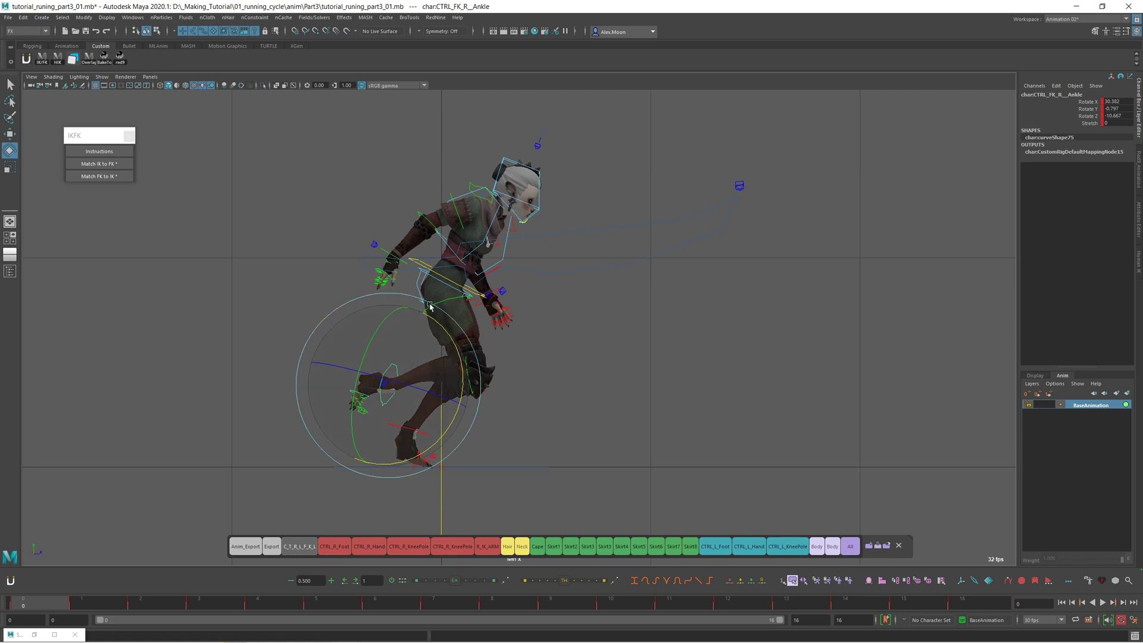
{"action": "middle_click_drag", "start_coordinate": [564, 328], "coordinate": [523, 315], "text": "alt"}
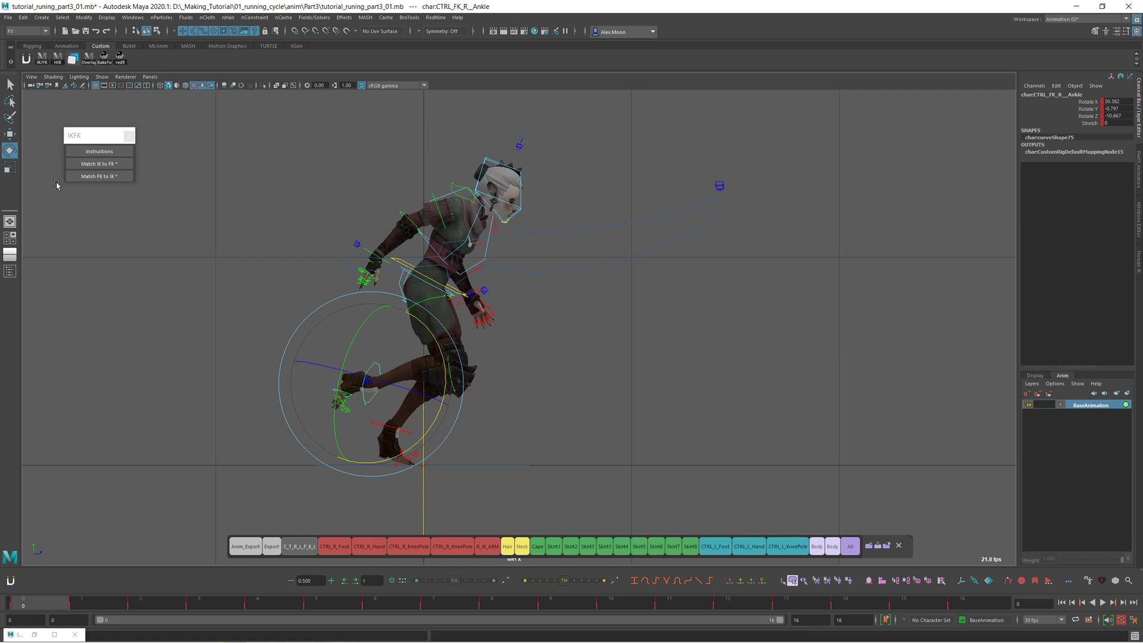
{"action": "middle_click_drag", "start_coordinate": [337, 207], "coordinate": [346, 212], "text": "alt"}
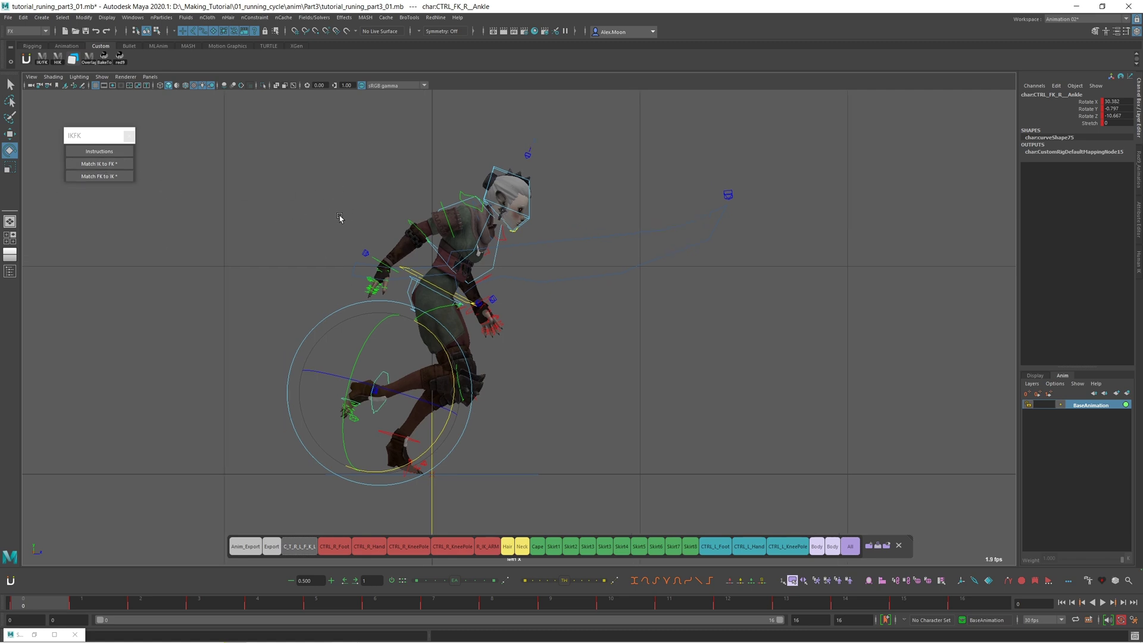
{"action": "right_click_drag", "start_coordinate": [347, 212], "coordinate": [380, 278], "text": "alt"}
{"action": "mouse_move", "coordinate": [380, 278]}
{"action": "middle_mouse_down", "text": "alt"}
{"action": "mouse_move", "coordinate": [390, 266]}
{"action": "mouse_move", "coordinate": [391, 278]}
{"action": "middle_mouse_up", "text": "alt"}
{"action": "right_click_drag", "start_coordinate": [392, 277], "coordinate": [406, 314], "text": "alt"}
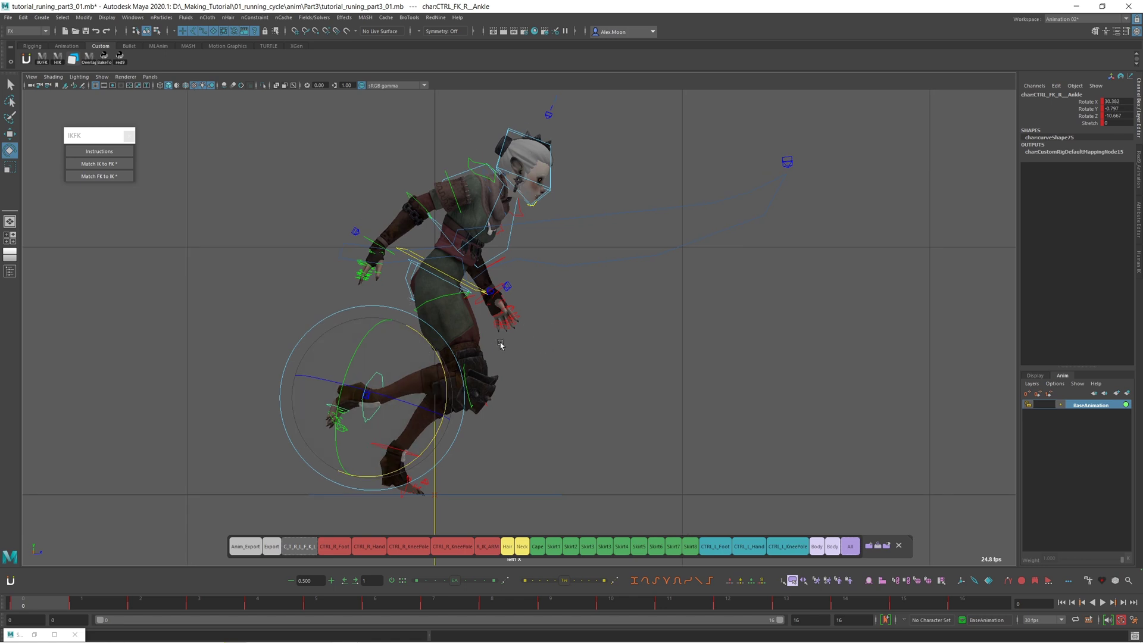
{"action": "middle_click_drag", "start_coordinate": [545, 291], "coordinate": [539, 284], "text": "alt"}
{"action": "key", "text": "space"}
{"action": "middle_click_drag", "start_coordinate": [627, 286], "coordinate": [587, 279], "text": "alt"}
{"action": "left_click_drag", "start_coordinate": [49, 603], "coordinate": [24, 603]}
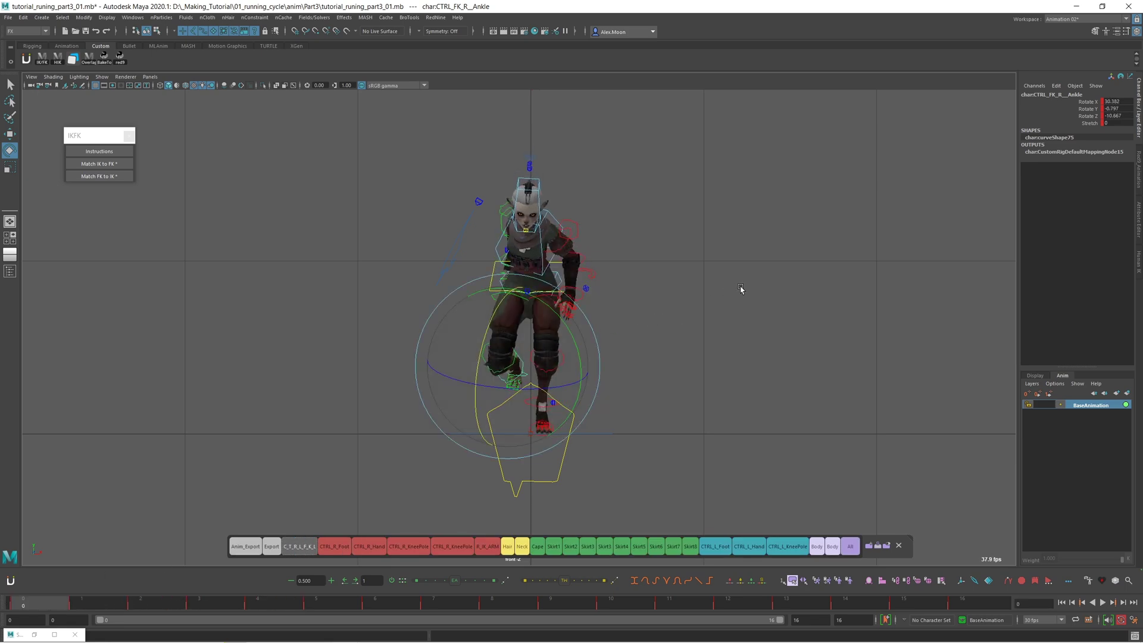
- Clear the selection, inspect the frame 0 running pose in the perspective view and save the scene
{"action": "middle_click_drag", "start_coordinate": [740, 287], "coordinate": [707, 291], "text": "alt"}
{"action": "key", "text": "space"}
{"action": "left_click_drag", "start_coordinate": [620, 321], "coordinate": [641, 324], "text": "alt"}
{"action": "middle_click_drag", "start_coordinate": [641, 324], "coordinate": [584, 281], "text": "alt"}
{"action": "left_click_drag", "start_coordinate": [584, 280], "coordinate": [608, 311], "text": "alt"}
{"action": "left_click", "coordinate": [694, 266]}
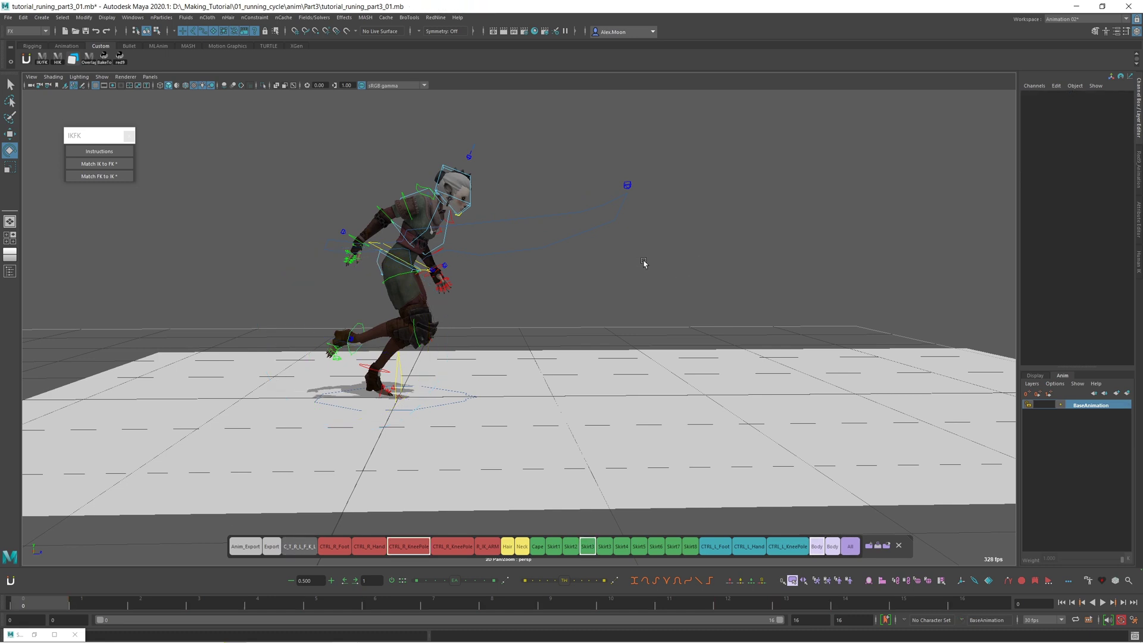
{"action": "middle_click_drag", "start_coordinate": [644, 262], "coordinate": [639, 259], "text": "alt"}
{"action": "scroll", "coordinate": [352, 322], "scroll_direction": "up", "scroll_amount": 3}
{"action": "key", "text": "ctrl+s"}
{"action": "middle_click_drag", "start_coordinate": [482, 311], "coordinate": [540, 309], "text": "alt"}
{"action": "key", "text": "ctrl+s"}
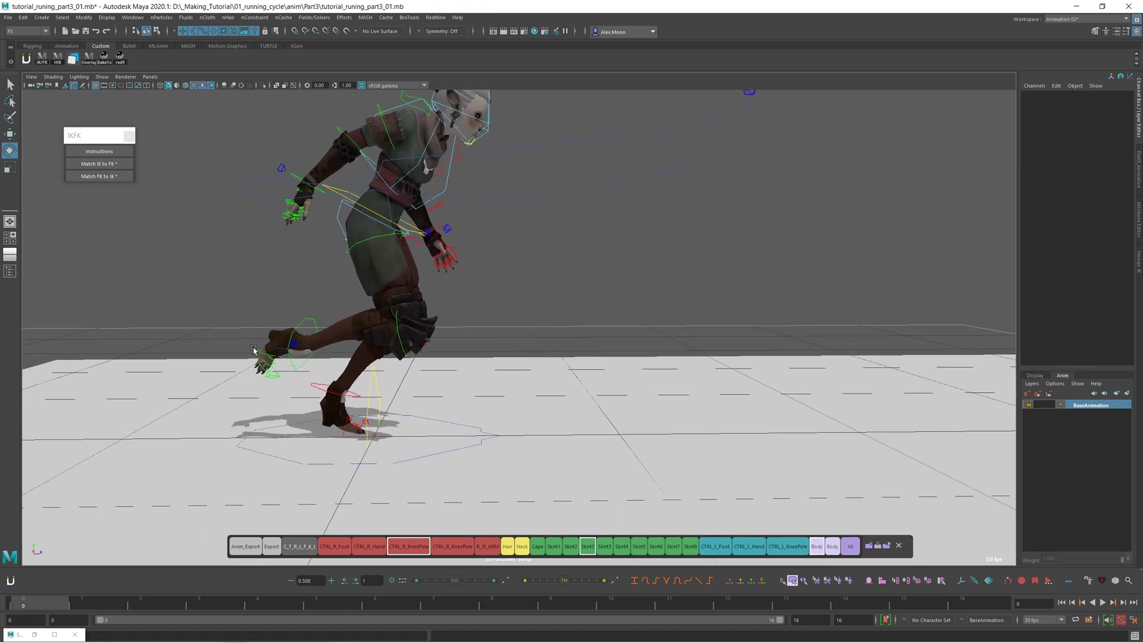
- Switch the right leg from FK to IK through the IKFK attribute of the right foot pinner control
{"action": "left_click", "coordinate": [295, 344]}
{"action": "left_click_drag", "start_coordinate": [503, 308], "coordinate": [412, 304], "text": "alt"}
{"action": "left_click", "coordinate": [1097, 109]}
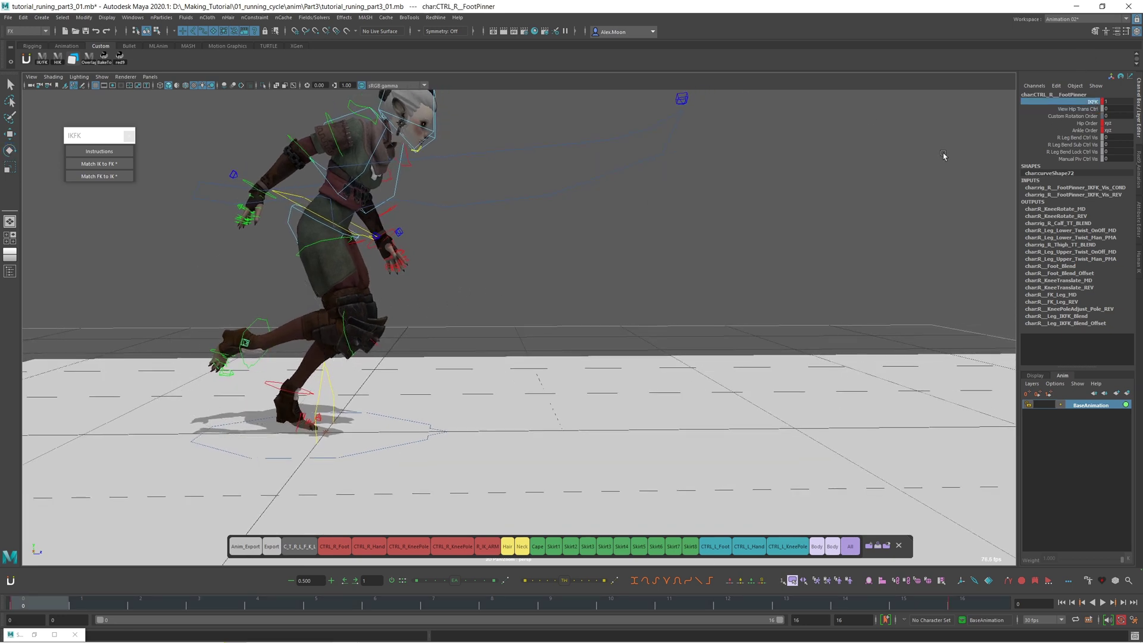
{"action": "middle_click_drag", "start_coordinate": [930, 161], "coordinate": [741, 169]}
{"action": "left_click_drag", "start_coordinate": [777, 175], "coordinate": [779, 177]}
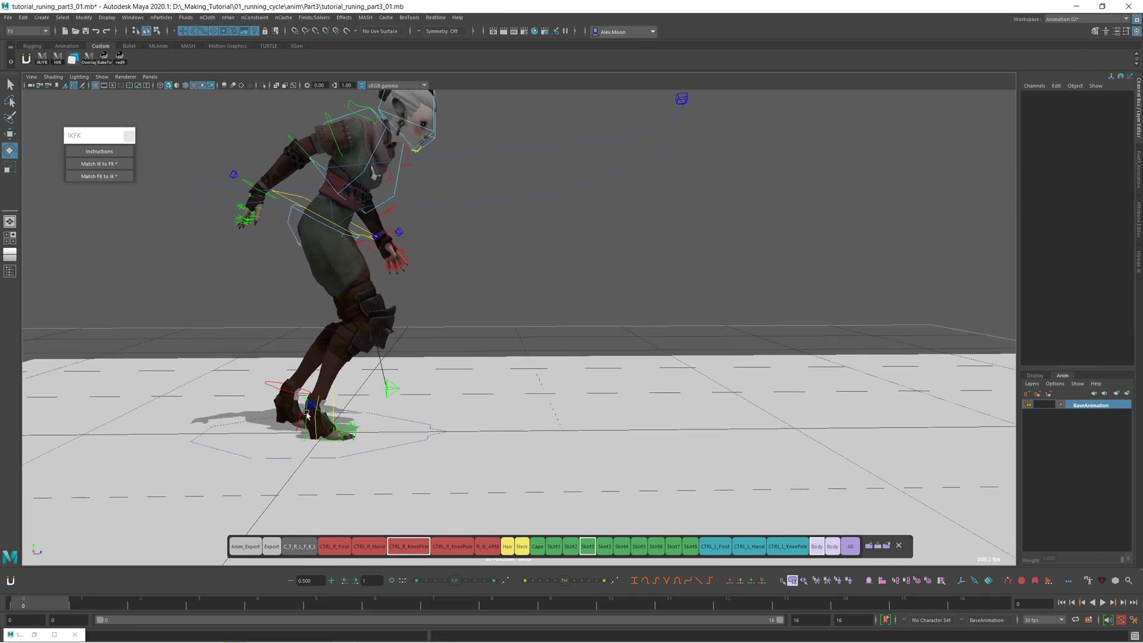
- Bake simulation keys onto the right IK foot and knee pole controls across the timeline and play the result
{"action": "left_click", "coordinate": [307, 415]}
{"action": "middle_click_drag", "start_coordinate": [526, 311], "coordinate": [543, 242], "text": "alt"}
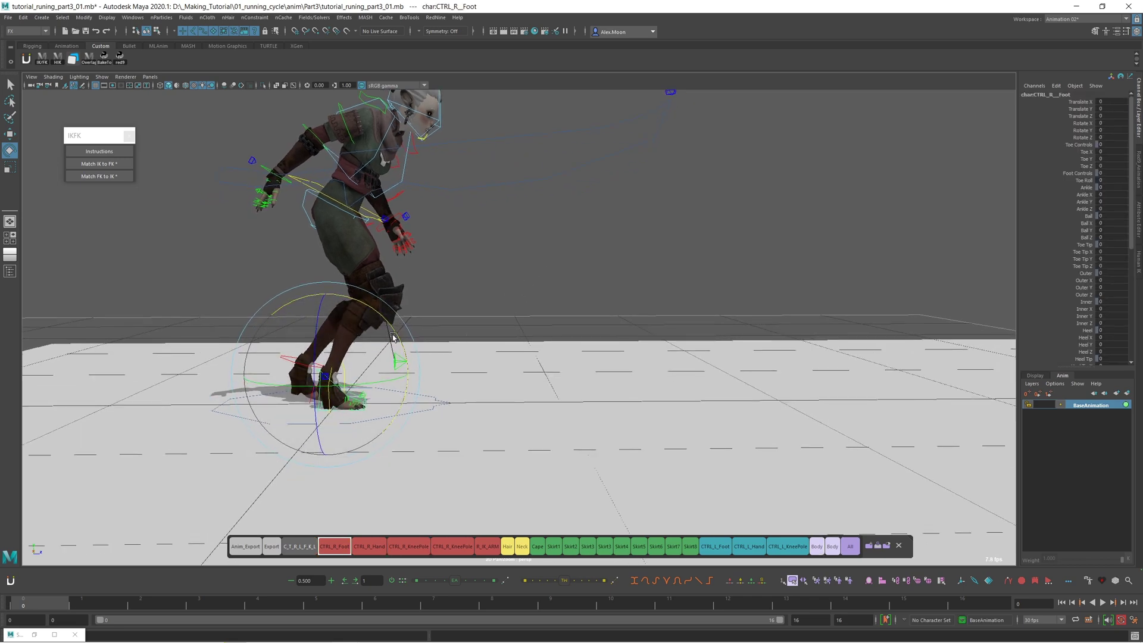
{"action": "left_click_drag", "start_coordinate": [468, 332], "coordinate": [440, 324], "text": "alt"}
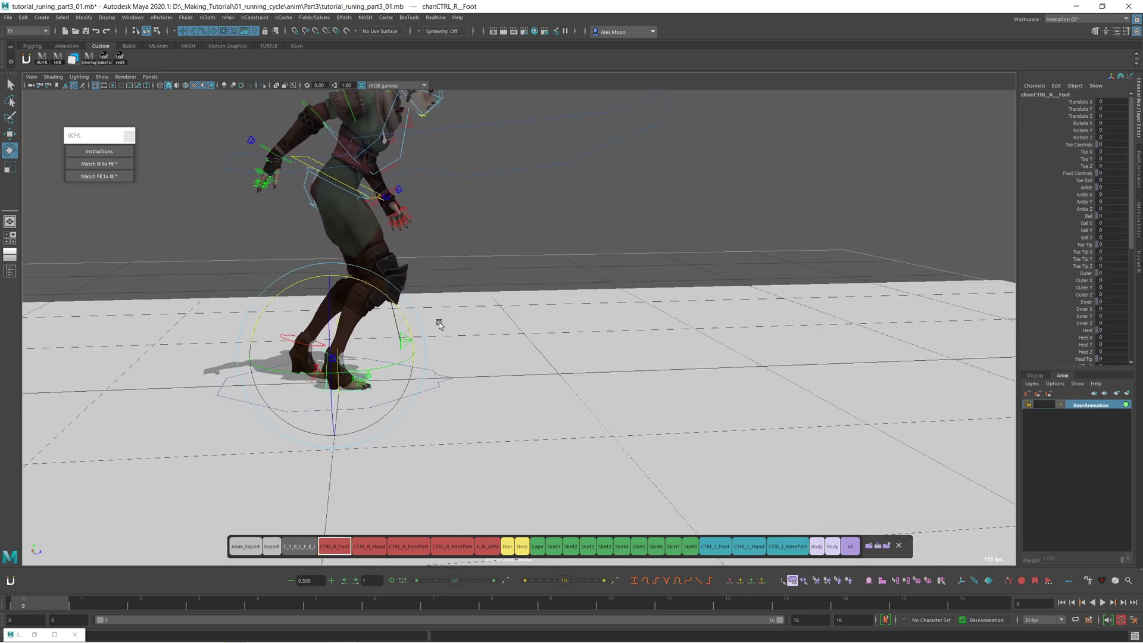
{"action": "left_click", "coordinate": [410, 338]}
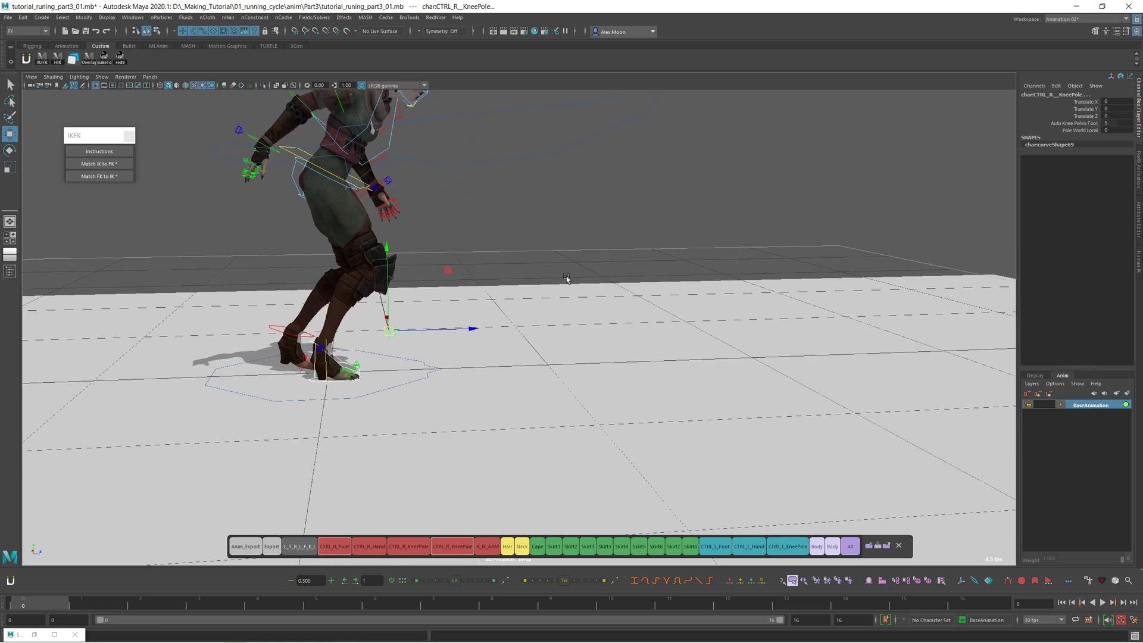
{"action": "middle_click_drag", "start_coordinate": [510, 365], "coordinate": [492, 352], "text": "alt"}
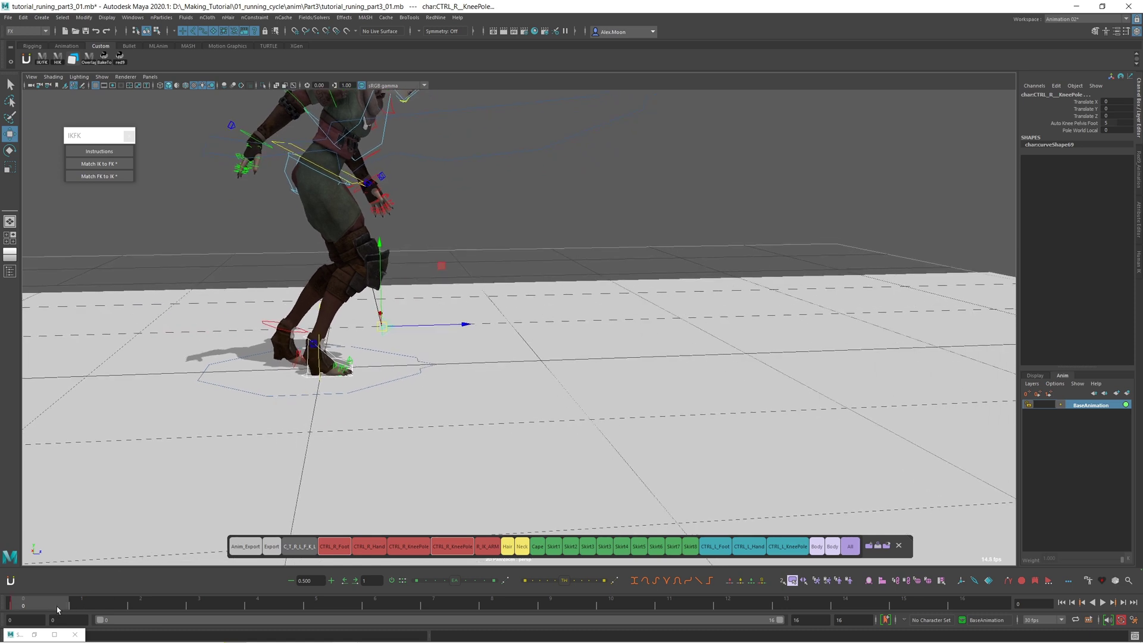
{"action": "key", "text": "alt+v"}
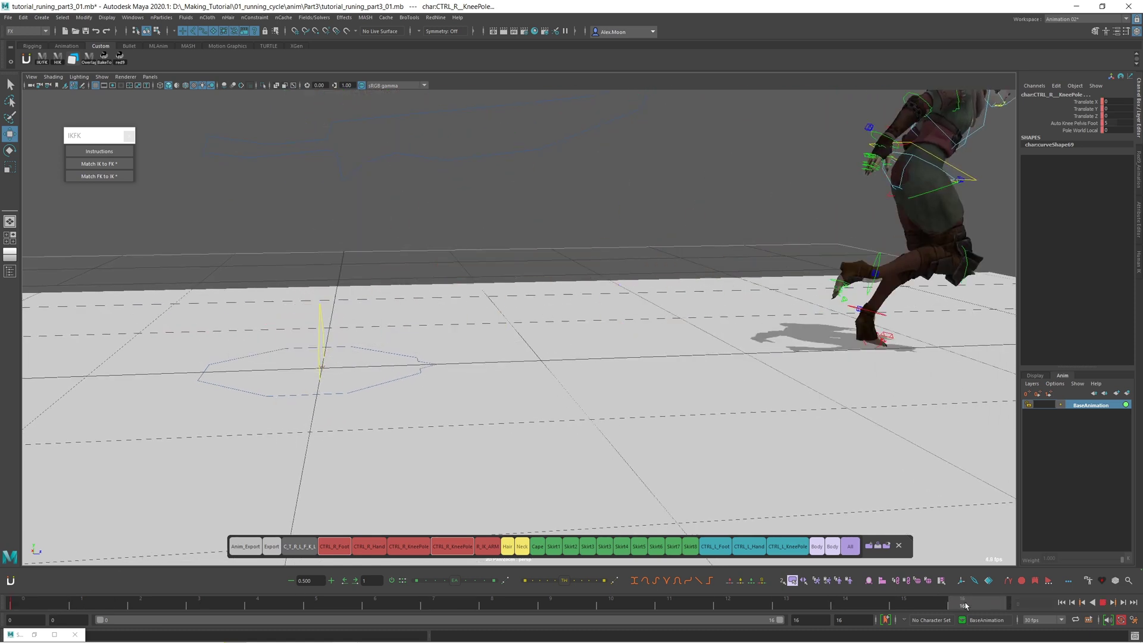
{"action": "key", "text": "alt+v"}
{"action": "left_click_drag", "start_coordinate": [365, 341], "coordinate": [324, 322], "text": "alt"}
{"action": "left_click", "coordinate": [23, 18]}
{"action": "mouse_move", "coordinate": [89, 98]}
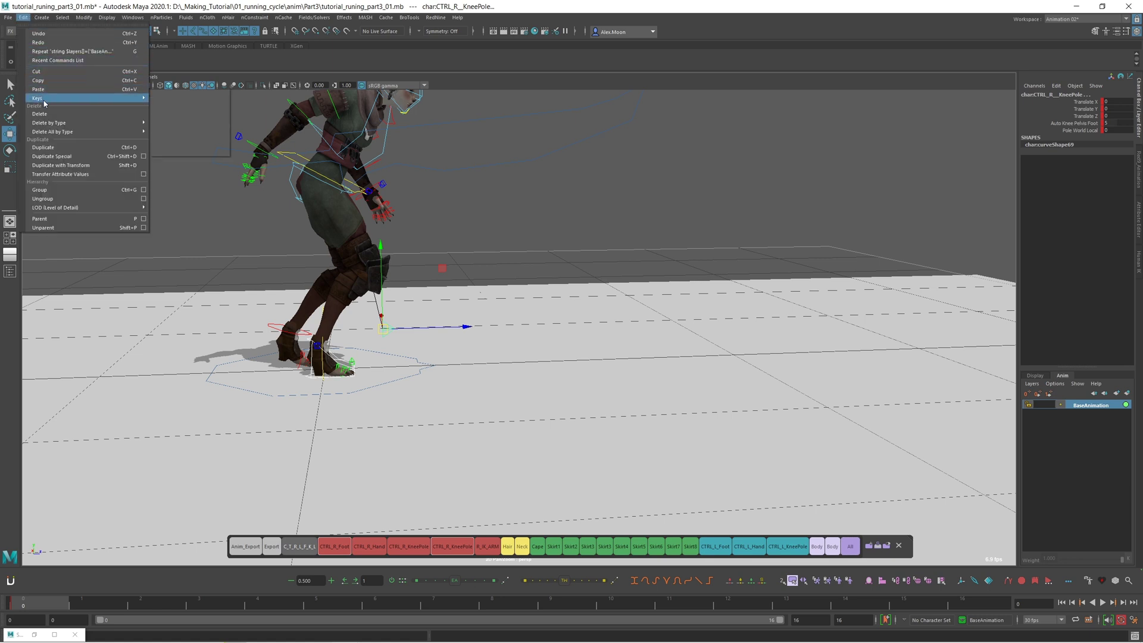
{"action": "left_click", "coordinate": [190, 153]}
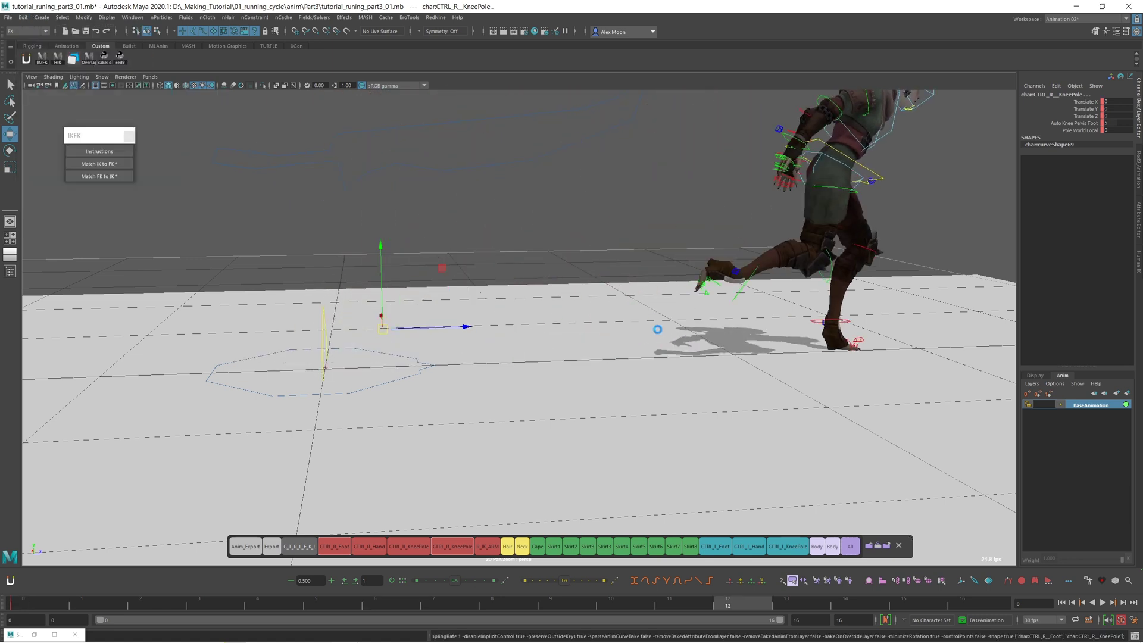
{"action": "key", "text": "alt+v"}
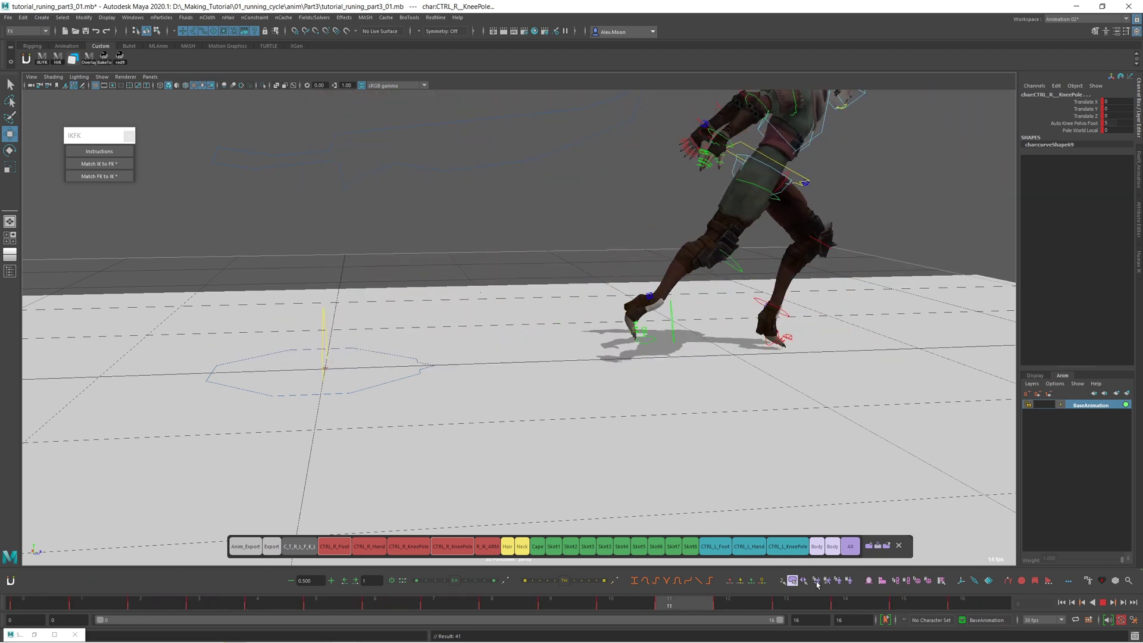
{"action": "key", "text": "alt+v"}
- Bake IK to FK for the current time range on the right foot control
{"action": "left_click", "coordinate": [480, 230]}
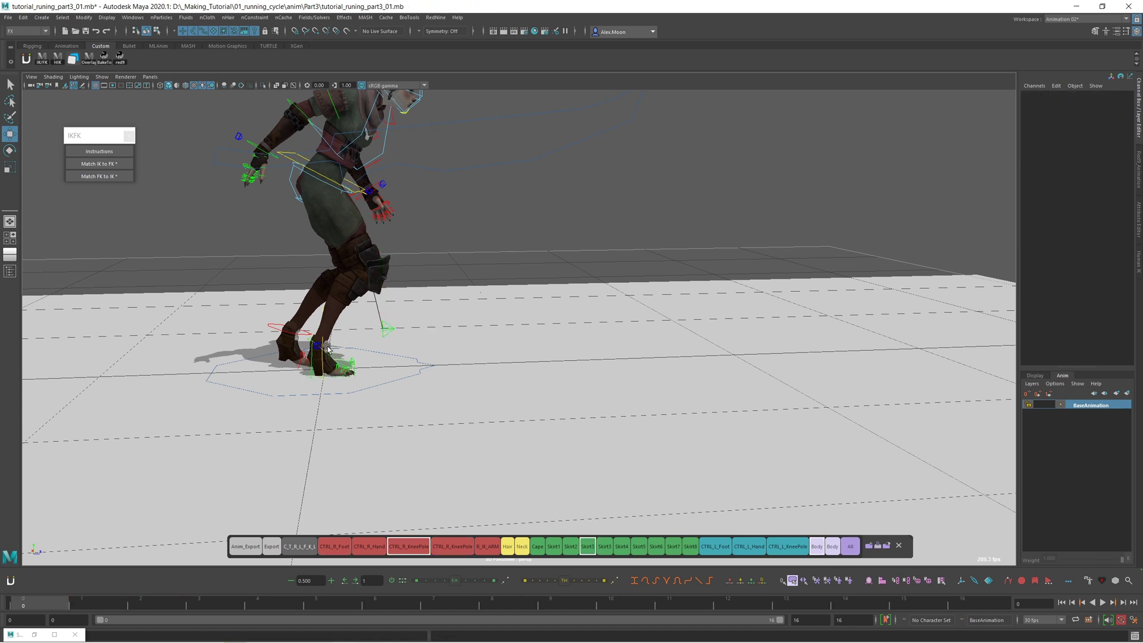
{"action": "scroll", "coordinate": [303, 355], "scroll_direction": "up", "scroll_amount": 2}
{"action": "left_click", "coordinate": [251, 359]}
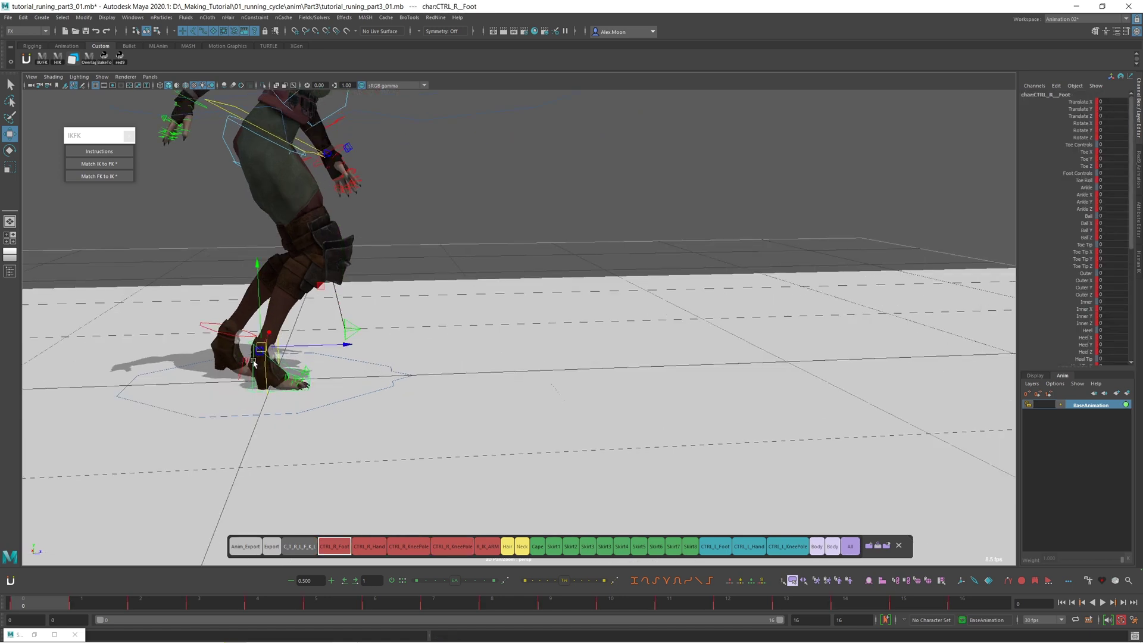
{"action": "left_click", "coordinate": [112, 177]}
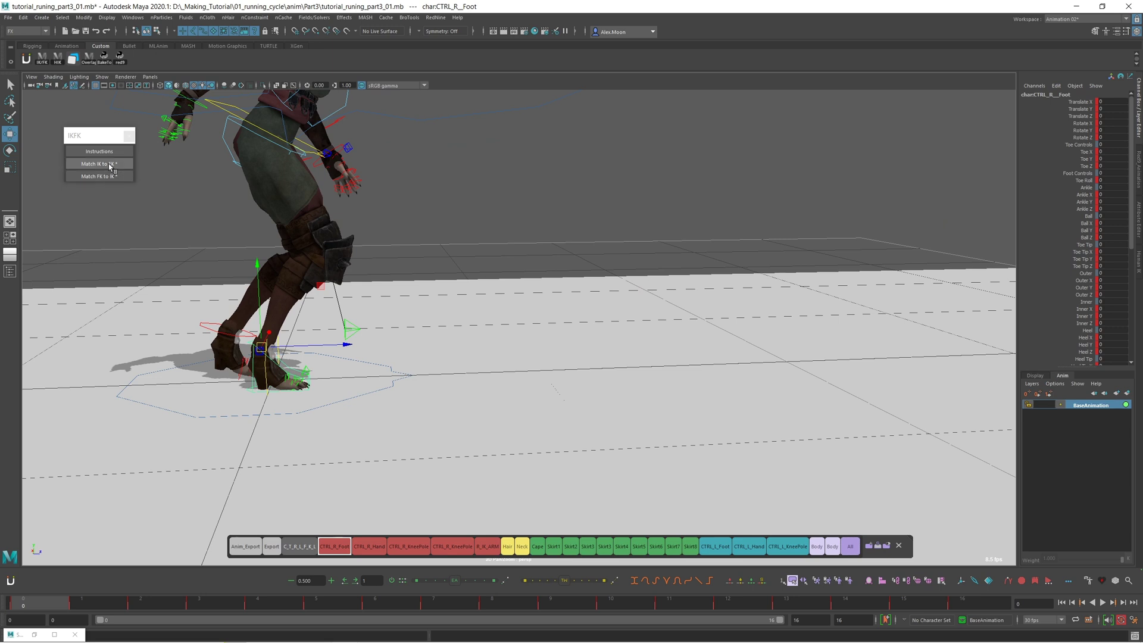
{"action": "right_click", "coordinate": [110, 167]}
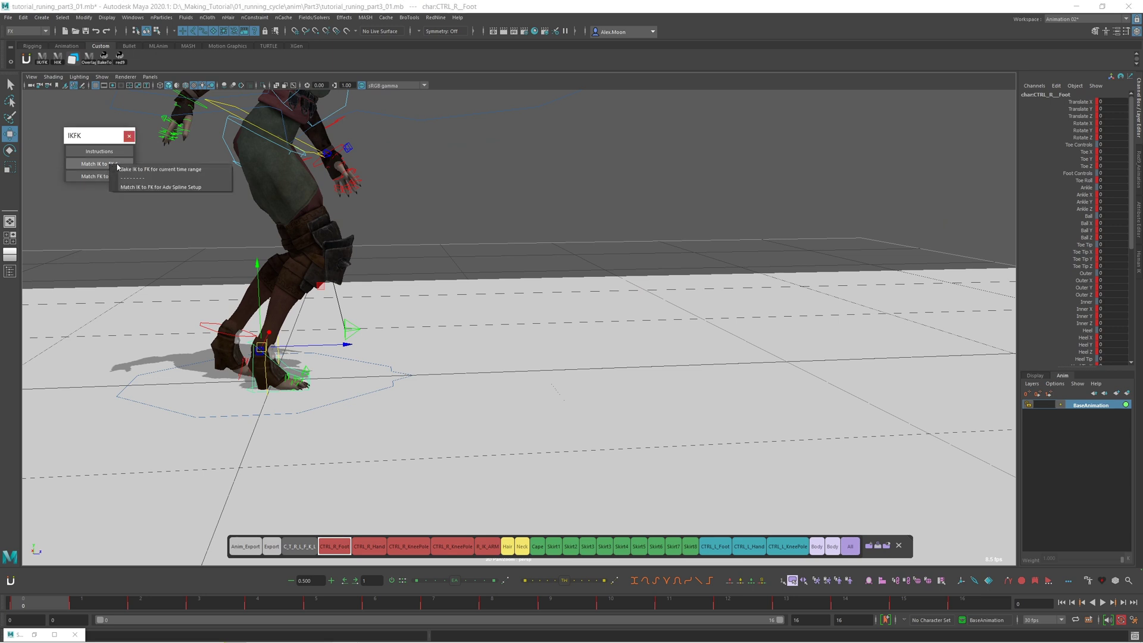
{"action": "left_click", "coordinate": [146, 171]}
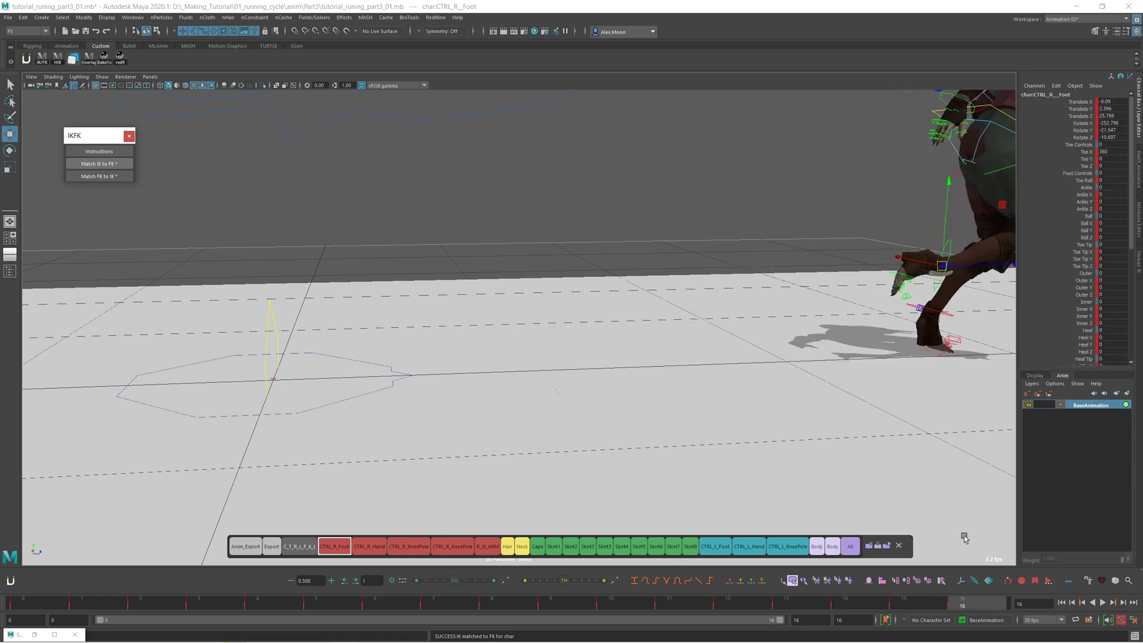
- Match the flipped right IK foot to FK at frame 0 and check the right leg in playback
{"action": "left_click_drag", "start_coordinate": [943, 603], "coordinate": [1, 565]}
{"action": "left_click_drag", "start_coordinate": [242, 427], "coordinate": [456, 257], "text": "alt"}
{"action": "left_click", "coordinate": [469, 291]}
{"action": "left_click", "coordinate": [397, 268]}
{"action": "left_click", "coordinate": [456, 257]}
{"action": "left_click", "coordinate": [406, 262]}
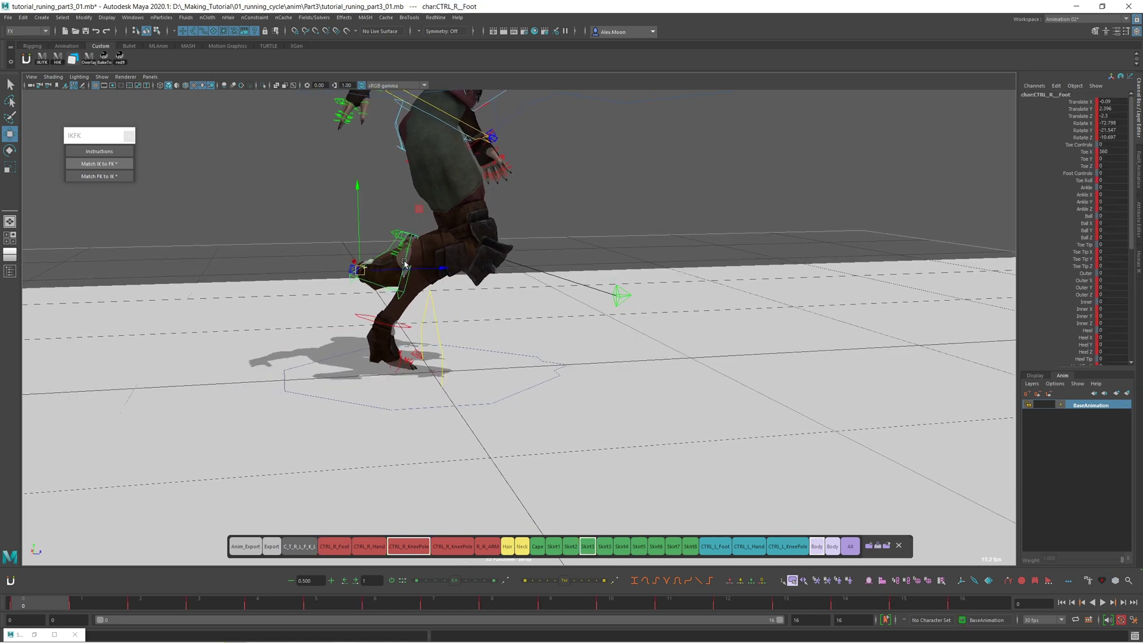
{"action": "left_click", "coordinate": [102, 170]}
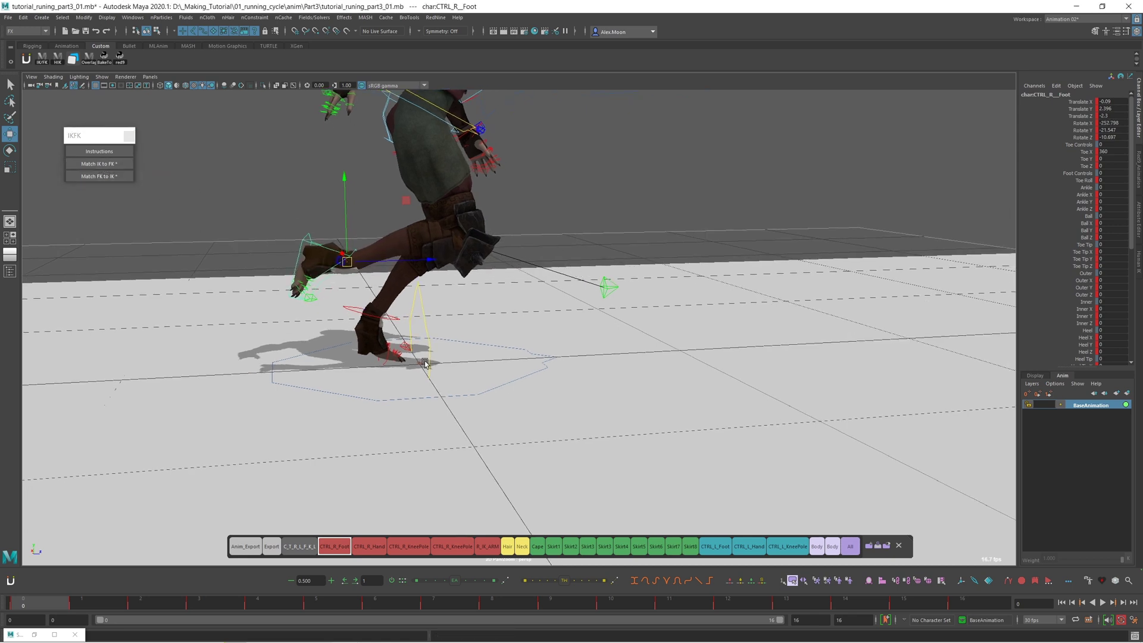
{"action": "key", "text": "alt+v"}
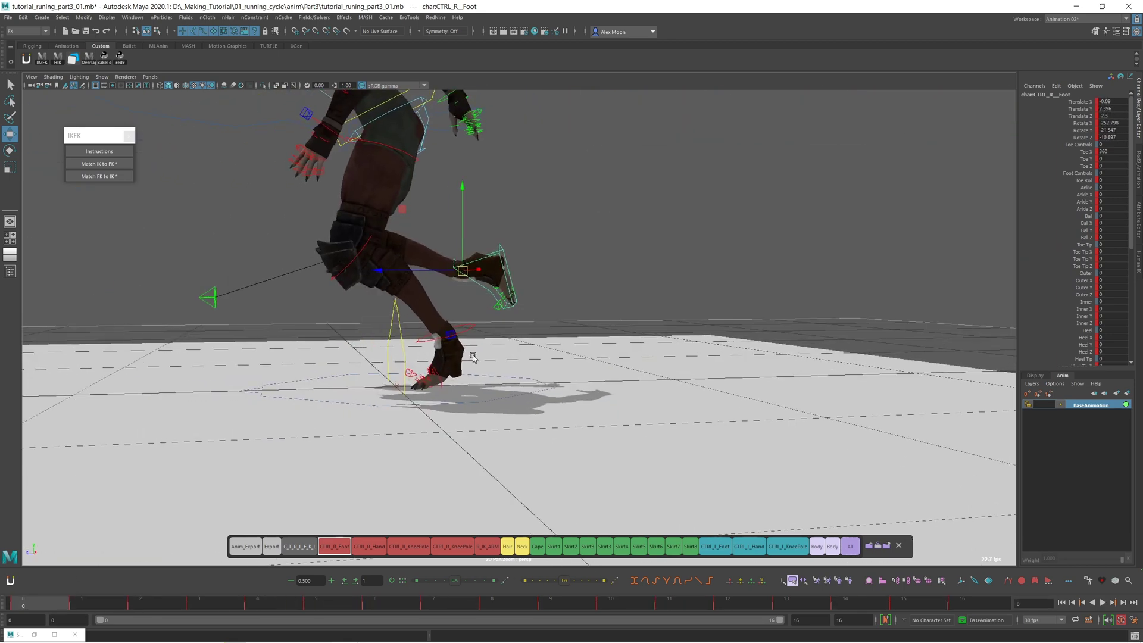
{"action": "key", "text": "alt+v"}
- Switch the left leg from FK to IK through the IKFK attribute of the left foot pinner control
{"action": "left_click", "coordinate": [671, 178]}
{"action": "left_click_drag", "start_coordinate": [444, 325], "coordinate": [531, 359], "text": "alt"}
{"action": "left_click", "coordinate": [524, 338]}
{"action": "left_click", "coordinate": [1094, 103]}
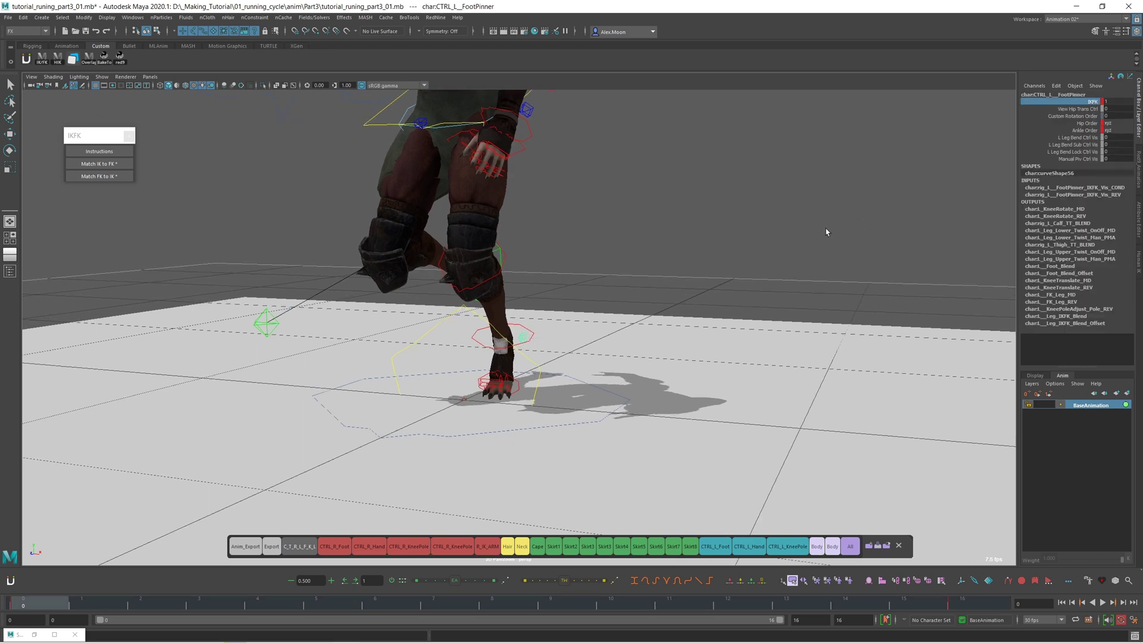
{"action": "middle_click_drag", "start_coordinate": [807, 237], "coordinate": [738, 205]}
- Bake simulation keys onto the left IK foot and knee pole controls across the timeline
{"action": "left_click_drag", "start_coordinate": [685, 250], "coordinate": [595, 322], "text": "alt"}
{"action": "left_click", "coordinate": [505, 347]}
{"action": "left_click", "coordinate": [485, 358]}
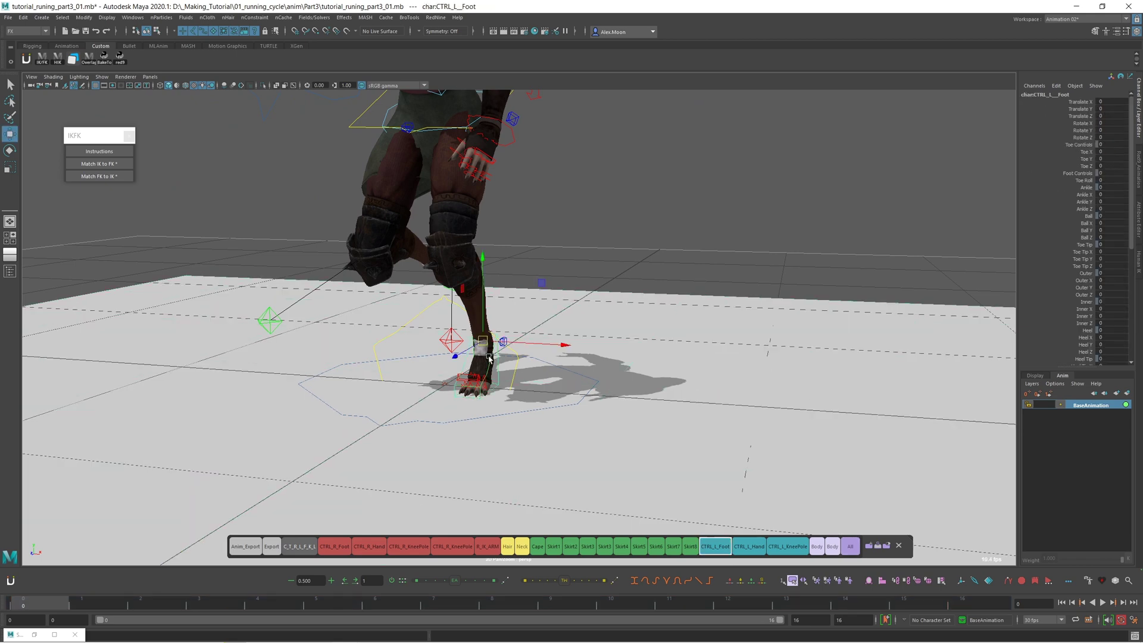
{"action": "left_click", "coordinate": [447, 339]}
{"action": "left_click_drag", "start_coordinate": [447, 340], "coordinate": [488, 390], "text": "alt"}
{"action": "left_click", "coordinate": [24, 17]}
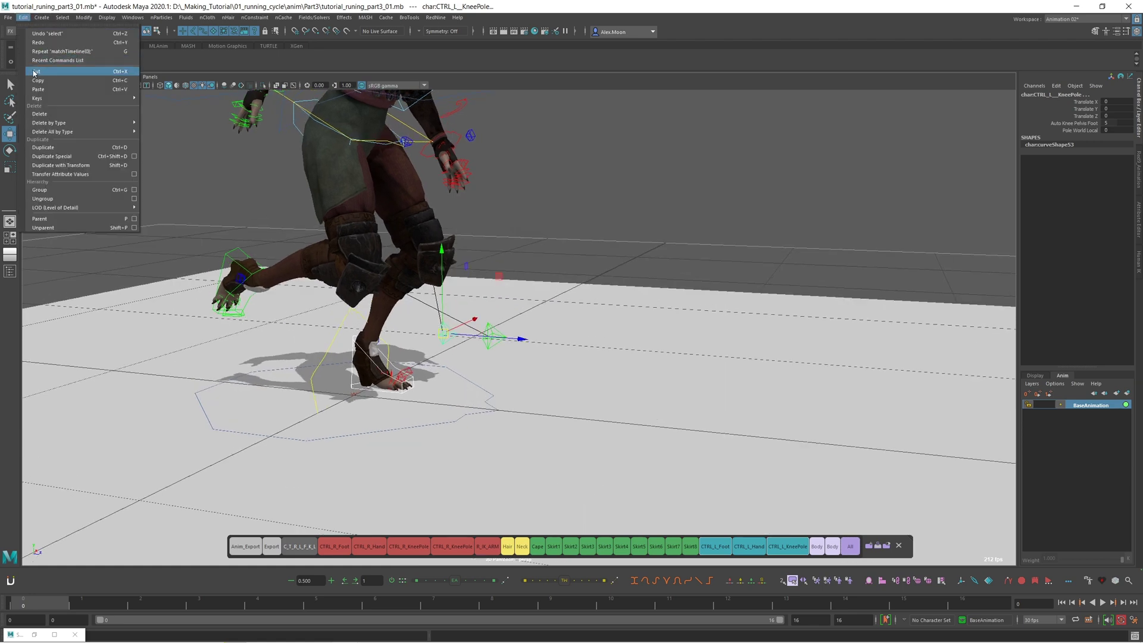
{"action": "mouse_move", "coordinate": [66, 99]}
{"action": "left_click", "coordinate": [168, 152]}
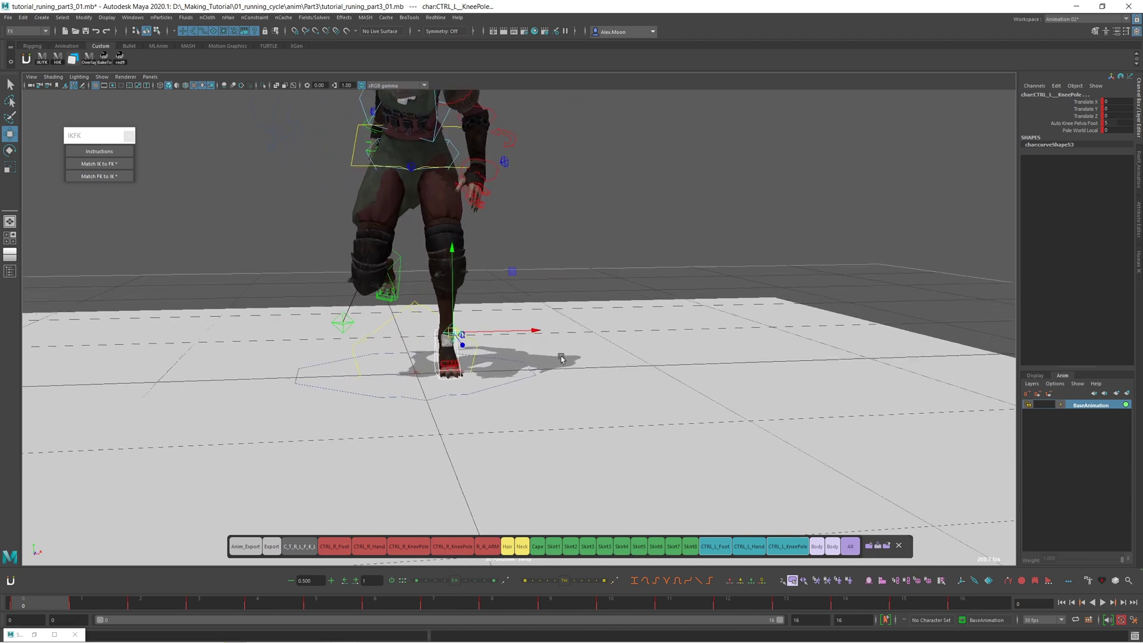
- Bake IK to FK for the current time range on the left foot control and play the run
{"action": "left_click", "coordinate": [495, 357]}
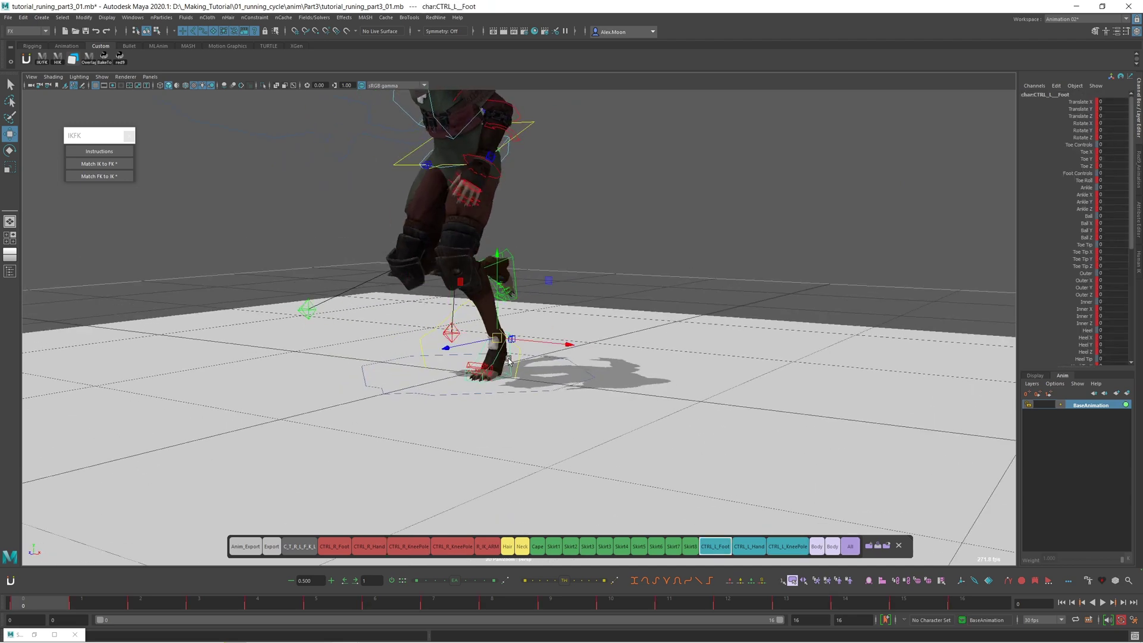
{"action": "left_click_drag", "start_coordinate": [514, 356], "coordinate": [537, 356], "text": "alt"}
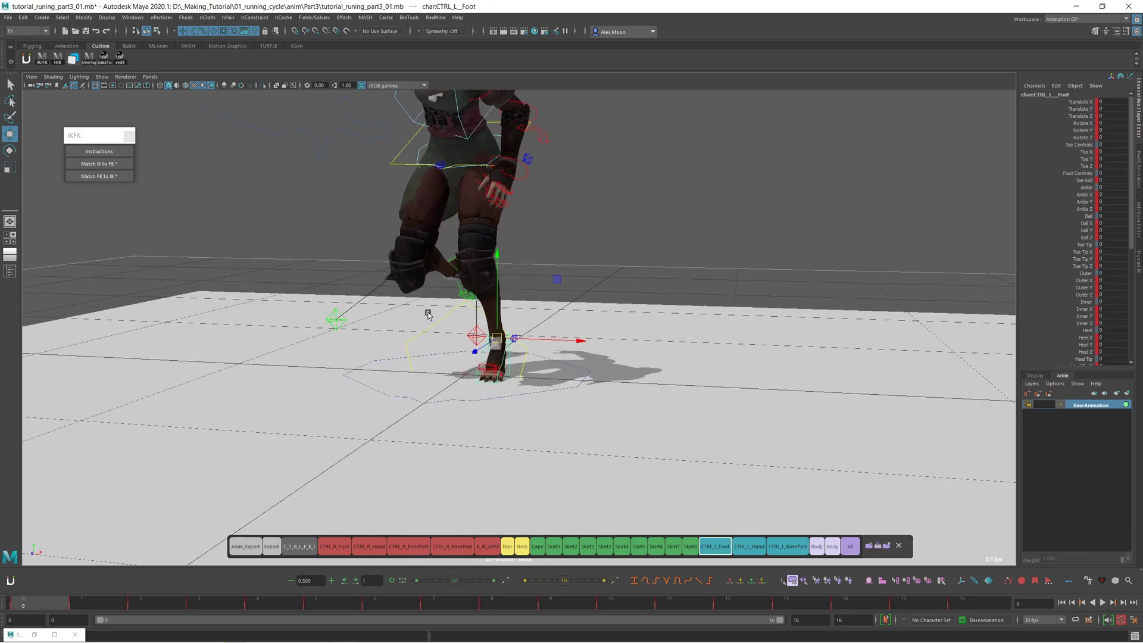
{"action": "right_click", "coordinate": [107, 168]}
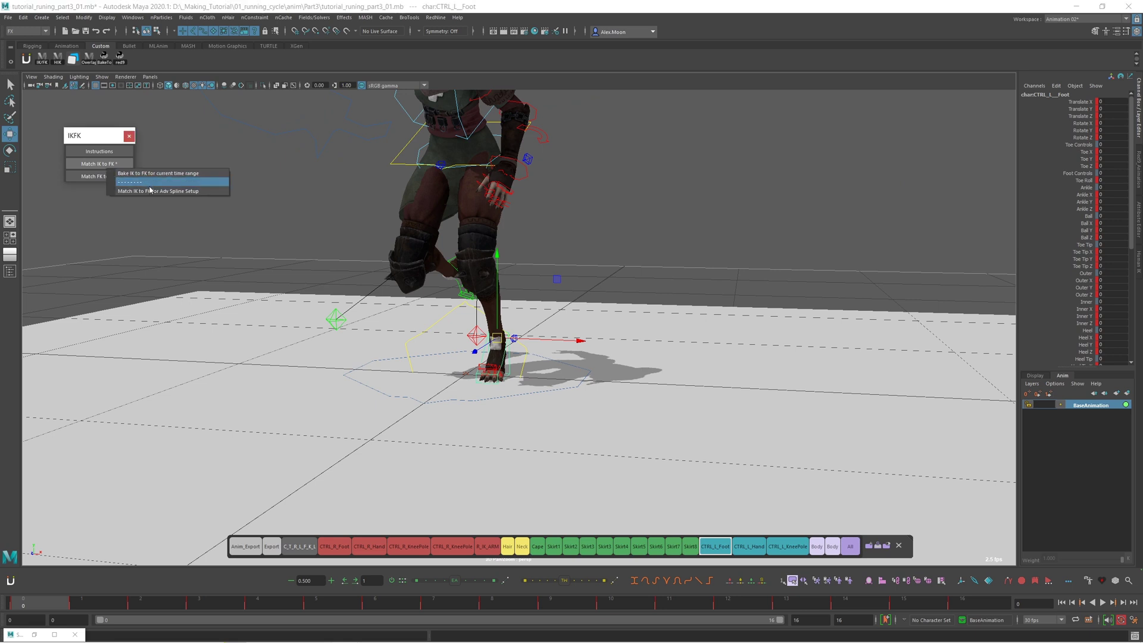
{"action": "left_click", "coordinate": [163, 173]}
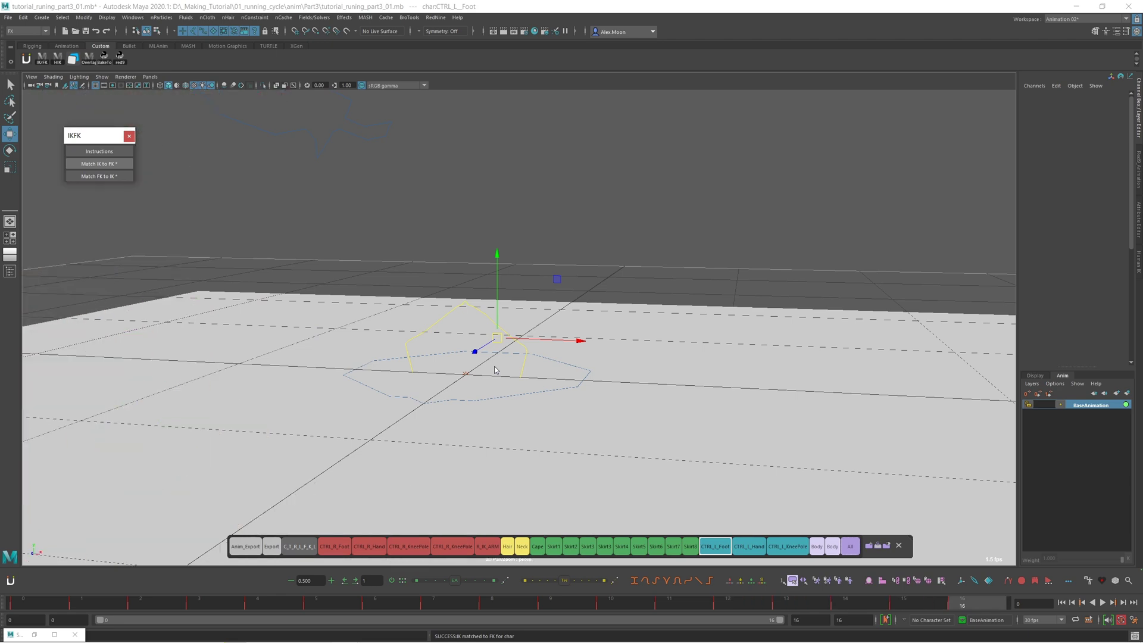
{"action": "left_click_drag", "start_coordinate": [494, 368], "coordinate": [657, 357], "text": "alt"}
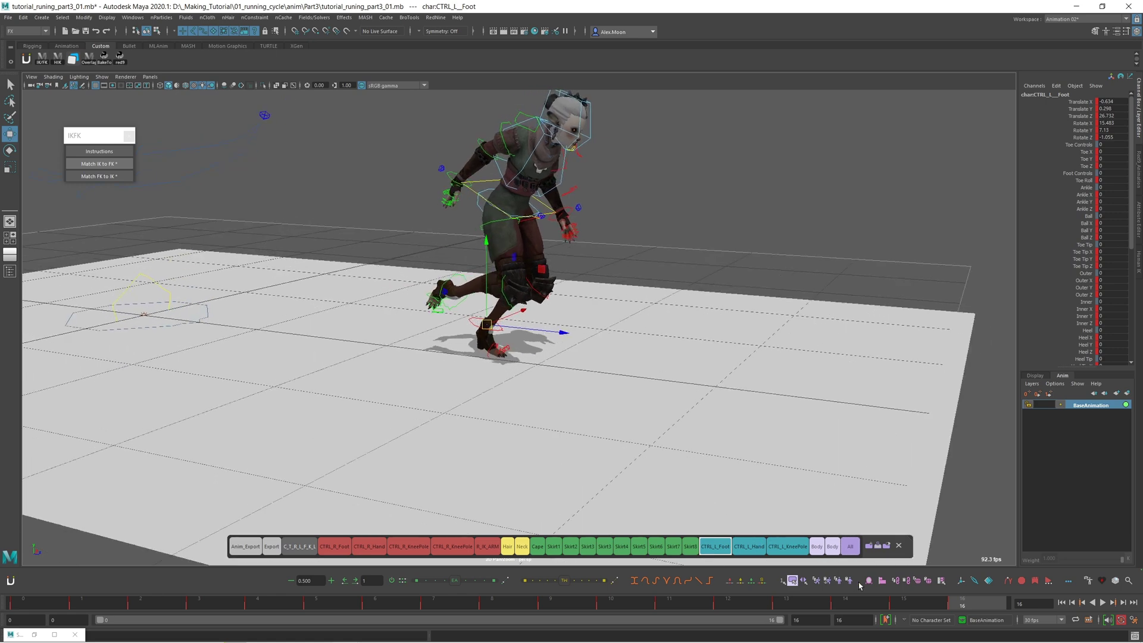
{"action": "key", "text": "alt+v"}
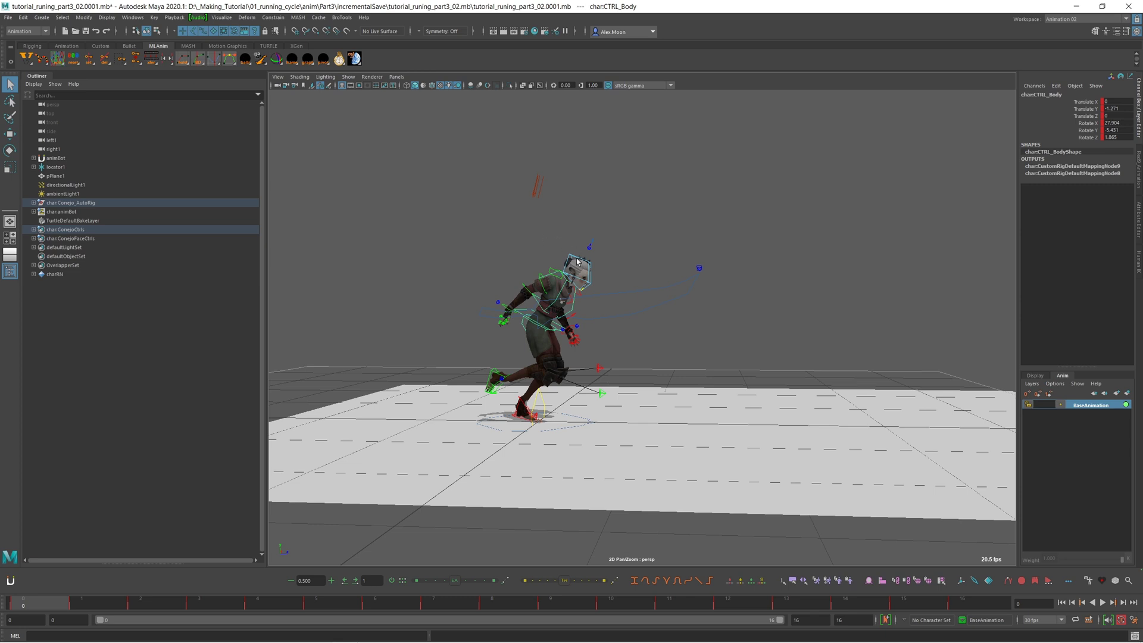
- Select the body control together with both knee pole controls and both foot controls of the character at frame 0
{"action": "left_click_drag", "start_coordinate": [578, 262], "coordinate": [619, 255], "text": "alt"}
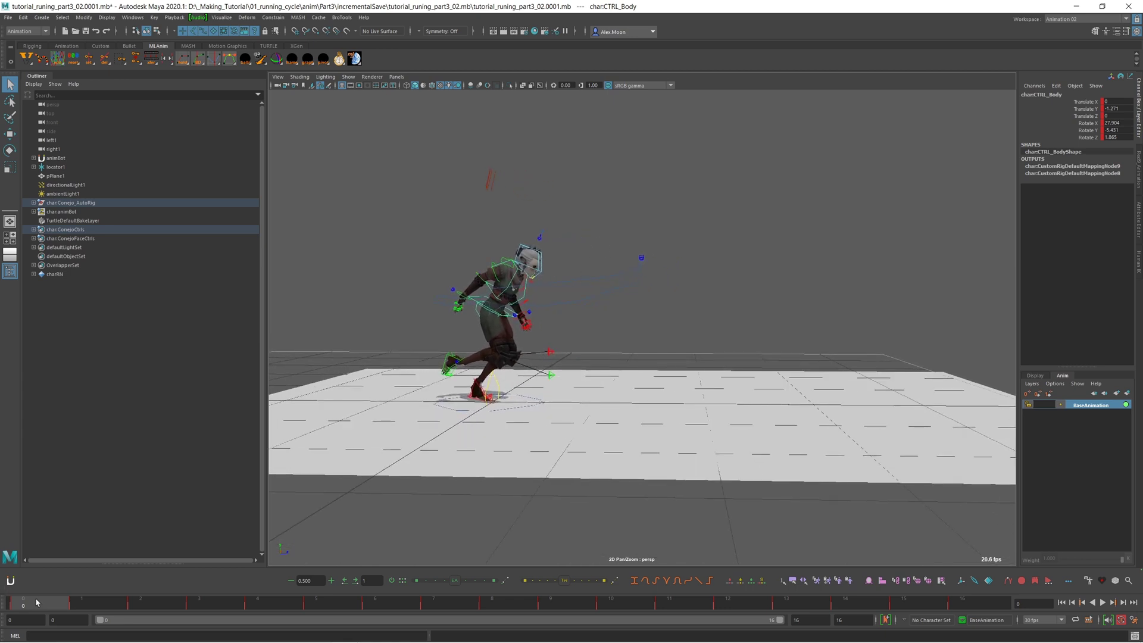
{"action": "mouse_move", "coordinate": [36, 600]}
{"action": "left_mouse_down"}
{"action": "mouse_move", "coordinate": [743, 589]}
{"action": "mouse_move", "coordinate": [28, 596]}
{"action": "left_mouse_up"}
{"action": "left_click_drag", "start_coordinate": [508, 455], "coordinate": [517, 397], "text": "alt"}
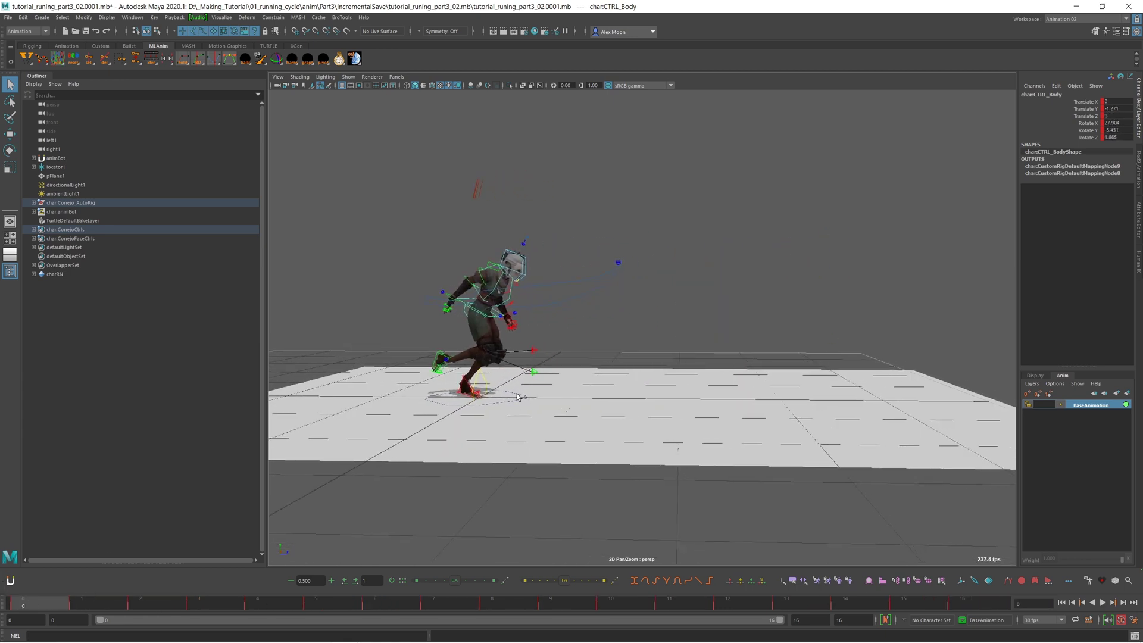
{"action": "left_click", "coordinate": [466, 300]}
{"action": "left_click_drag", "start_coordinate": [467, 301], "coordinate": [520, 319], "text": "alt"}
{"action": "left_click", "coordinate": [439, 281]}
{"action": "left_click", "coordinate": [522, 340]}
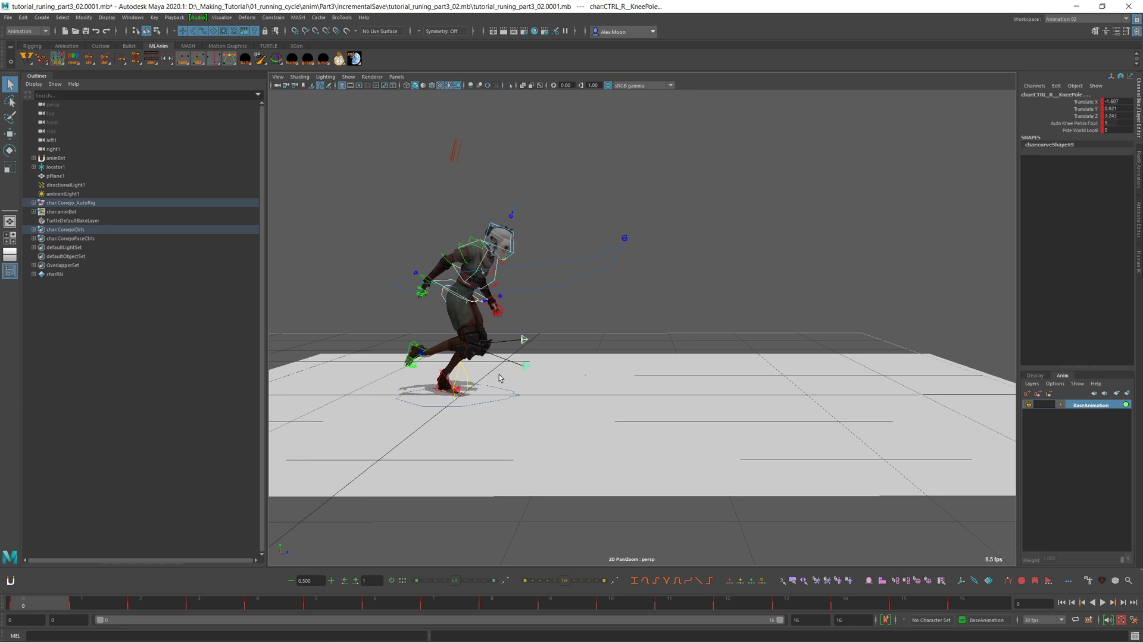
{"action": "left_click", "coordinate": [424, 352]}
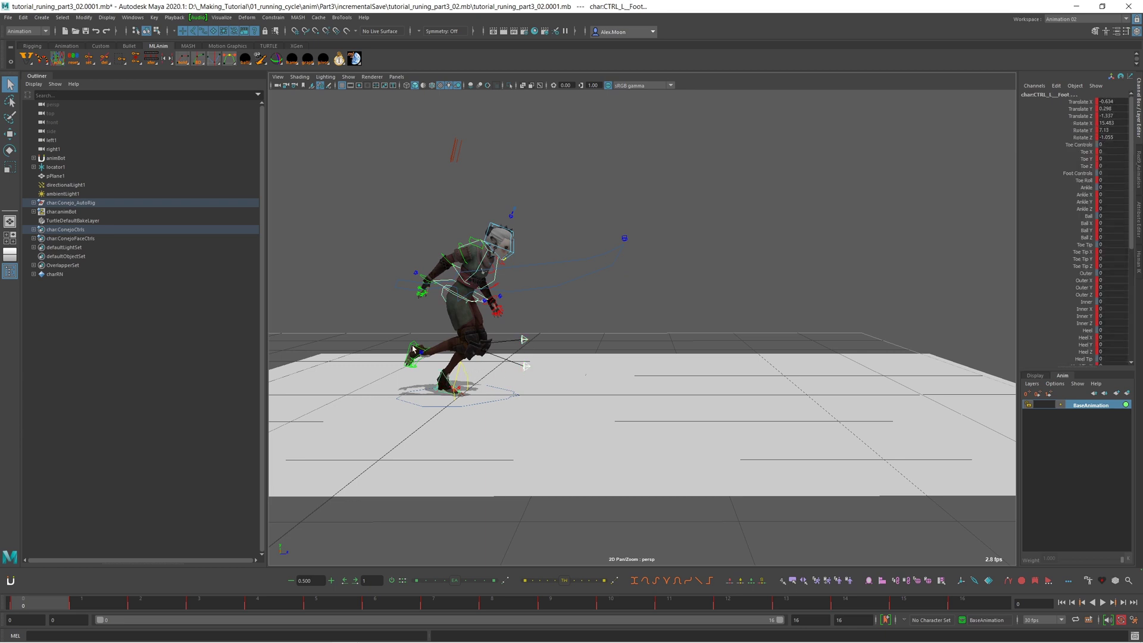
{"action": "left_click_drag", "start_coordinate": [412, 347], "coordinate": [519, 393], "text": "alt"}
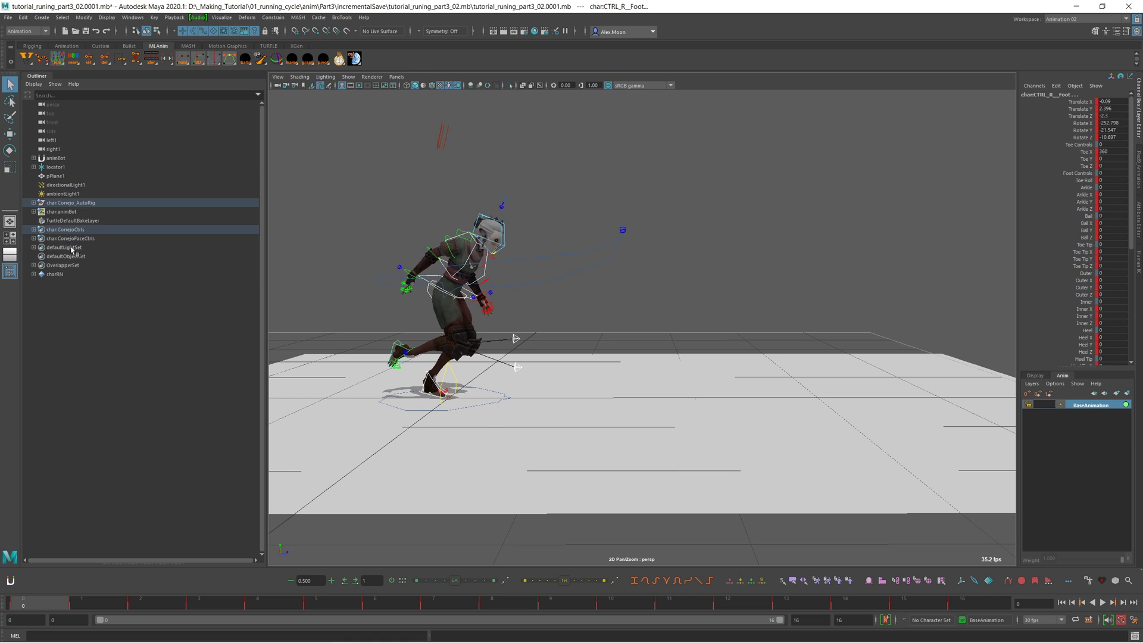
- Open the Graph Editor below the viewport and widen it by narrowing the Outliner
{"action": "left_click", "coordinate": [11, 255]}
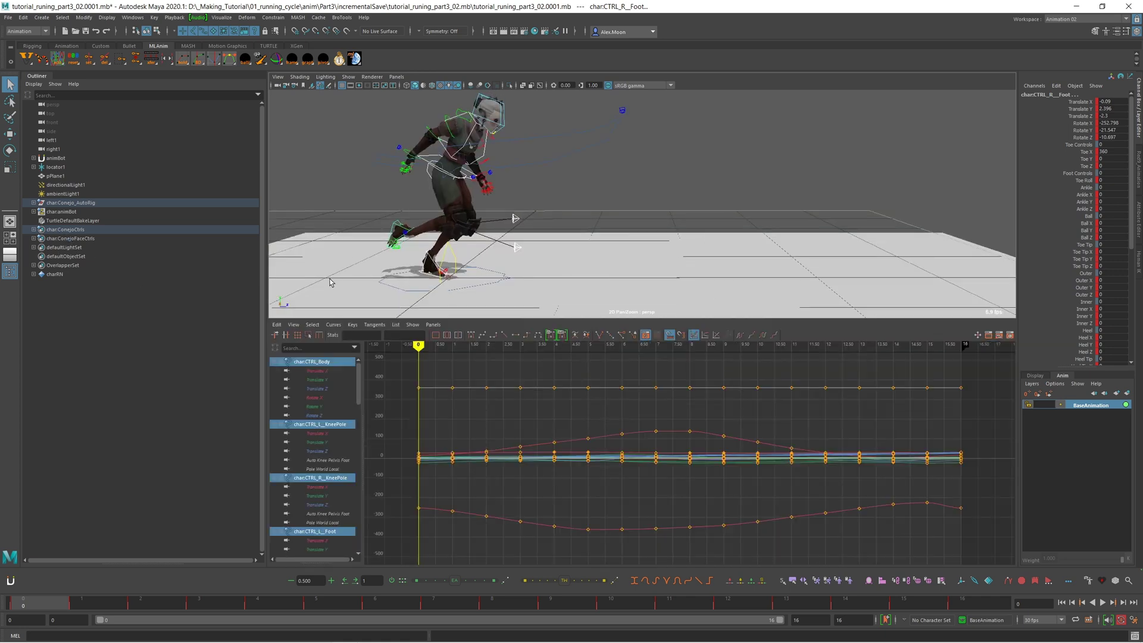
{"action": "left_click_drag", "start_coordinate": [266, 298], "coordinate": [175, 298]}
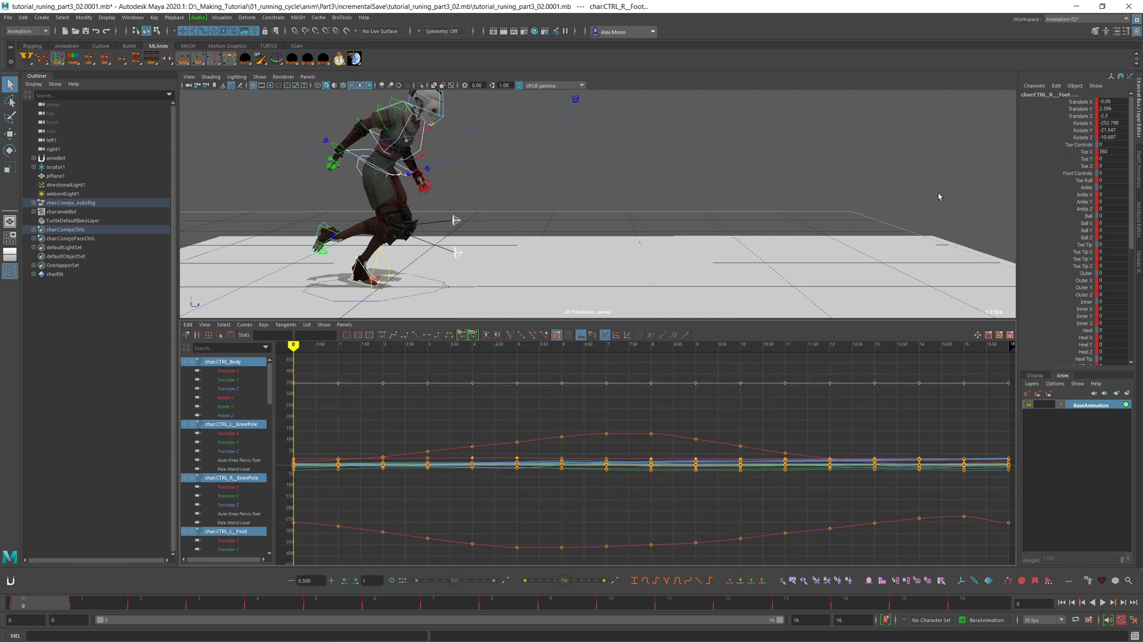
- Switch Sync Selection in Graph Editor off and on again, and isolate the Translate Z curves of the selected controls
{"action": "left_click", "coordinate": [1088, 117]}
{"action": "left_click_drag", "start_coordinate": [829, 186], "coordinate": [753, 204], "text": "alt"}
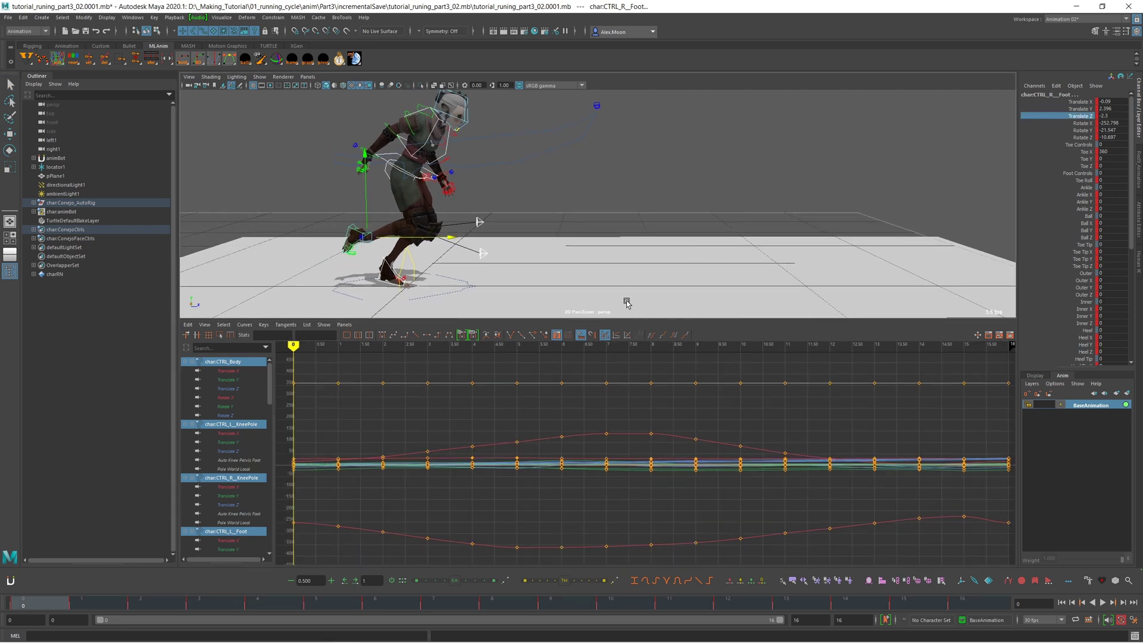
{"action": "left_click", "coordinate": [1038, 89]}
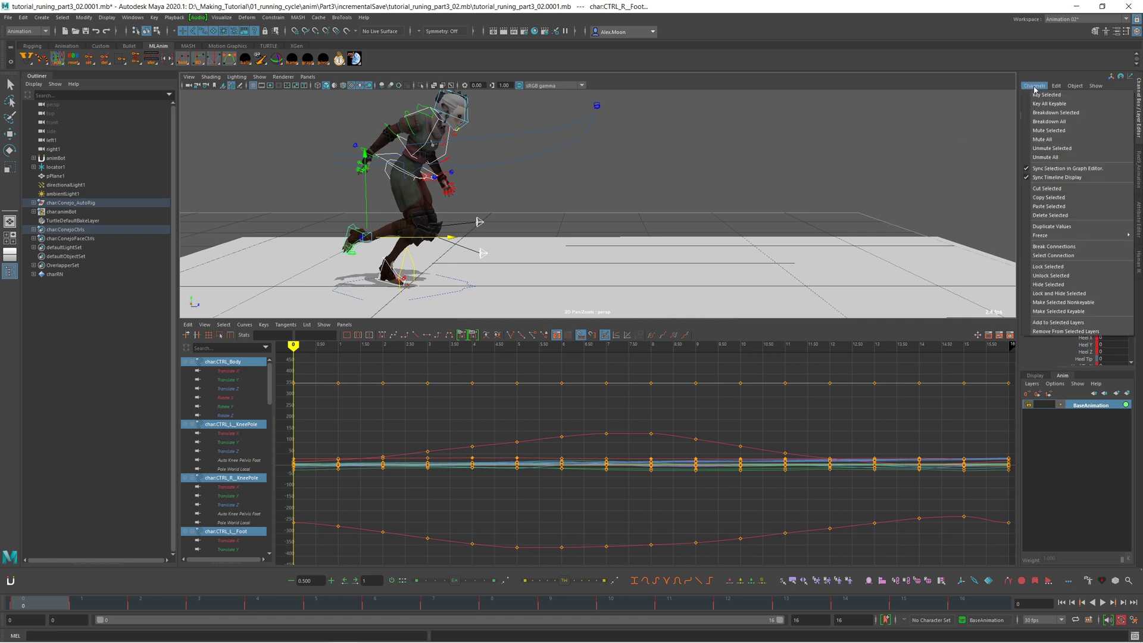
{"action": "left_click", "coordinate": [1045, 170]}
{"action": "left_click", "coordinate": [1037, 86]}
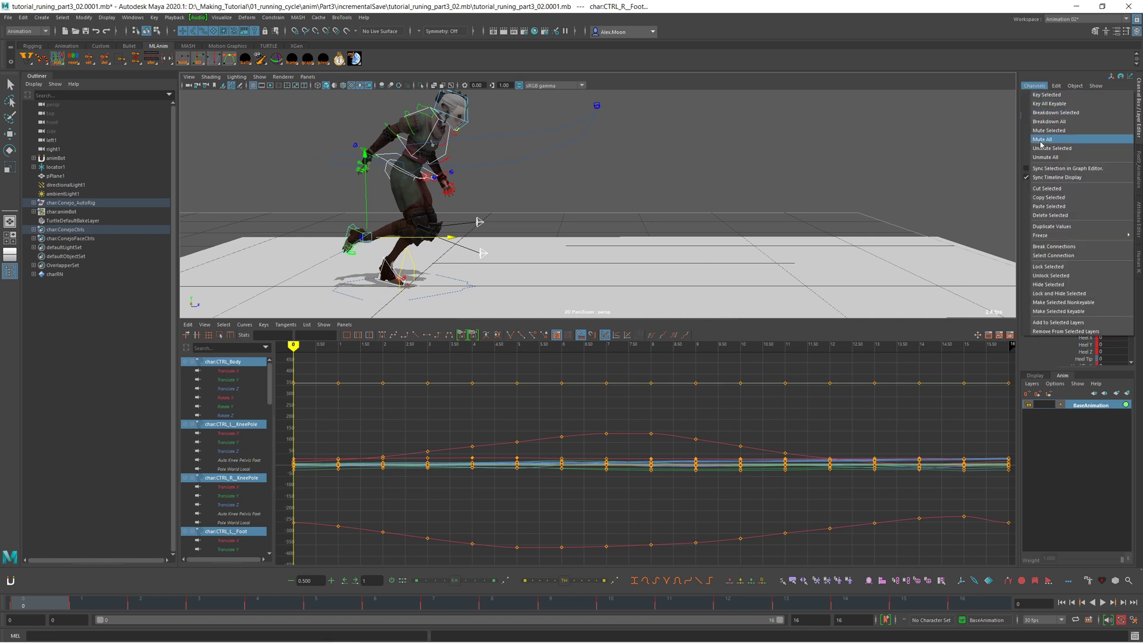
{"action": "left_click", "coordinate": [1043, 169]}
{"action": "left_click", "coordinate": [1081, 115]}
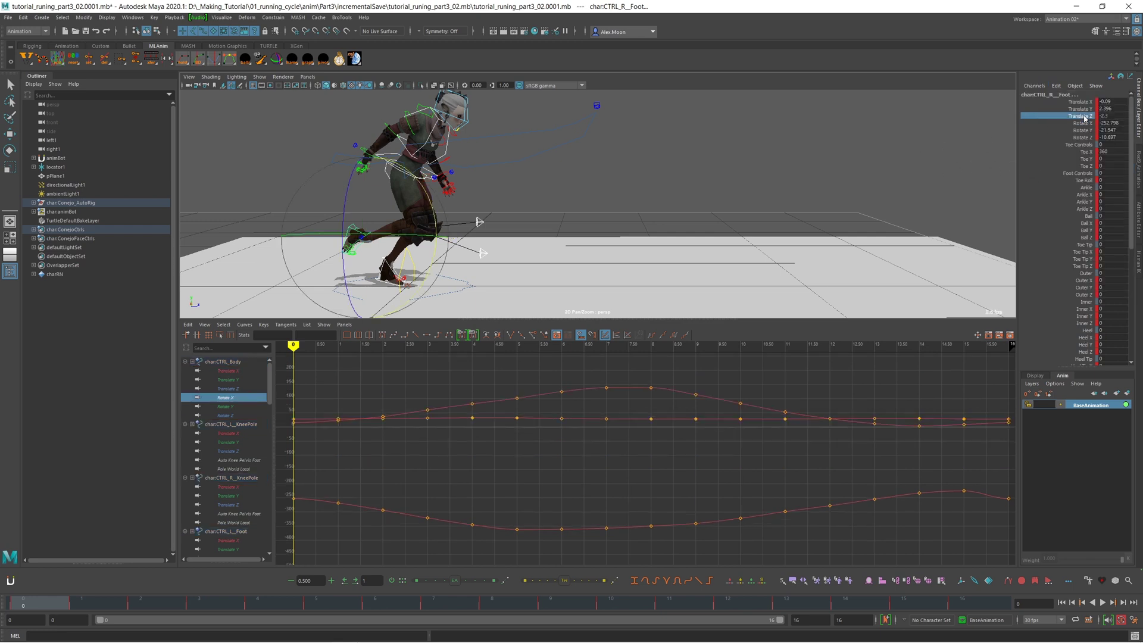
- Select all keys on the Translate Z curves and multiply their values with *=1.1 to lengthen the run's travel
{"action": "key", "text": "f"}
{"action": "mouse_move", "coordinate": [705, 413]}
{"action": "right_mouse_down", "text": "alt"}
{"action": "mouse_move", "coordinate": [727, 426]}
{"action": "mouse_move", "coordinate": [721, 418]}
{"action": "right_mouse_up", "text": "alt"}
{"action": "left_click_drag", "start_coordinate": [427, 408], "coordinate": [931, 587]}
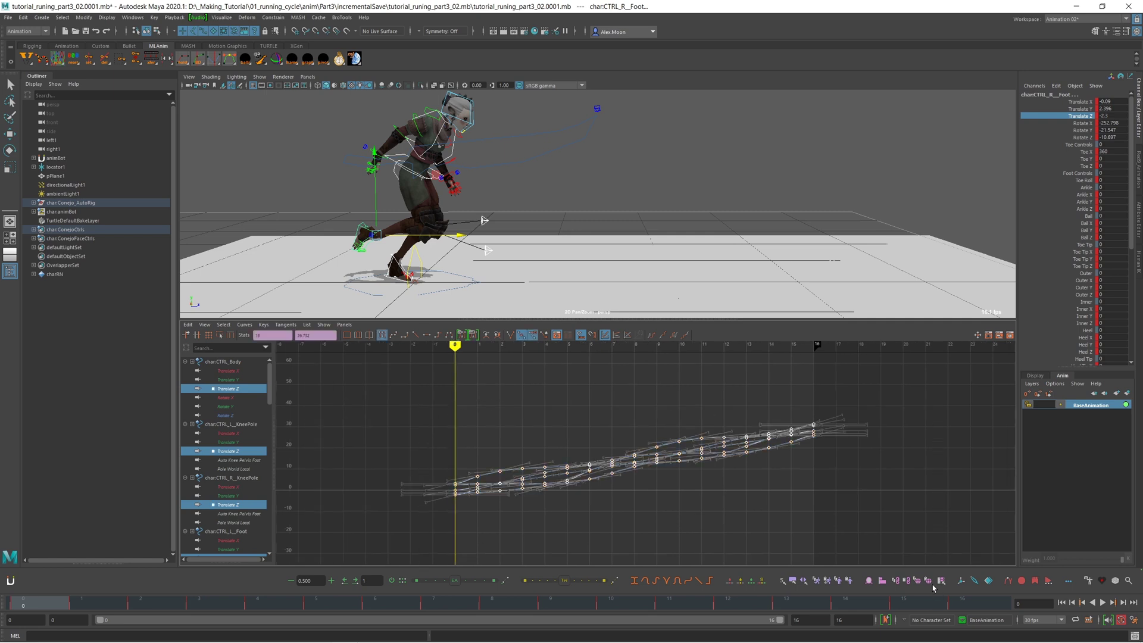
{"action": "middle_click_drag", "start_coordinate": [632, 439], "coordinate": [614, 418], "text": "alt"}
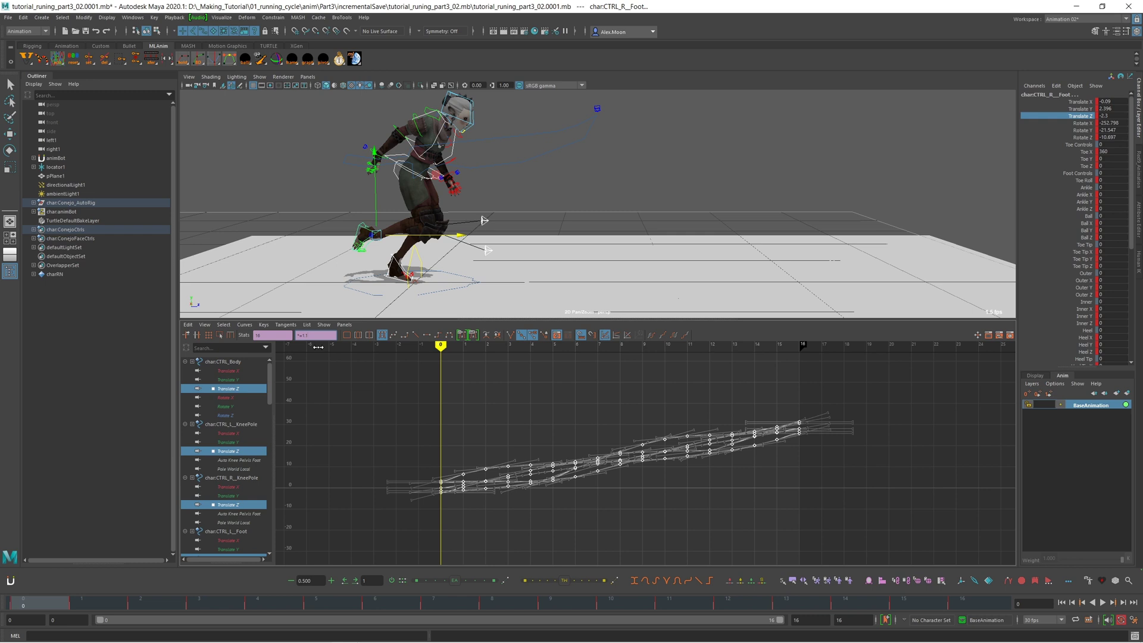
{"action": "key", "text": "Return"}
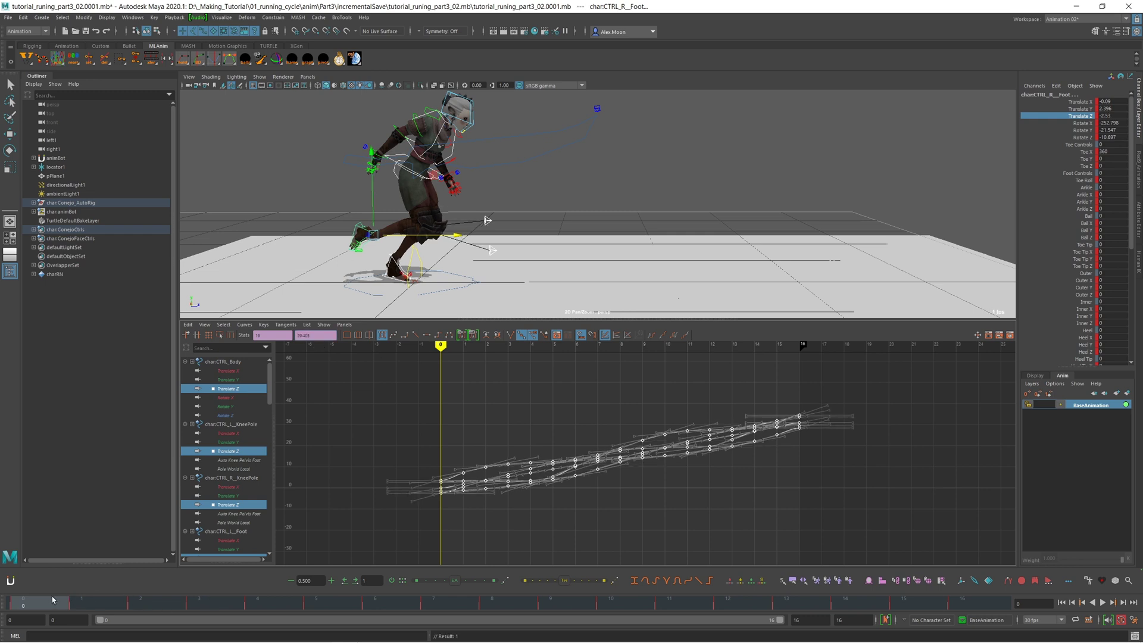
- Play the run from several side angles and examine the body travel and foot contacts with the scaled forward movement
{"action": "key", "text": "alt+v"}
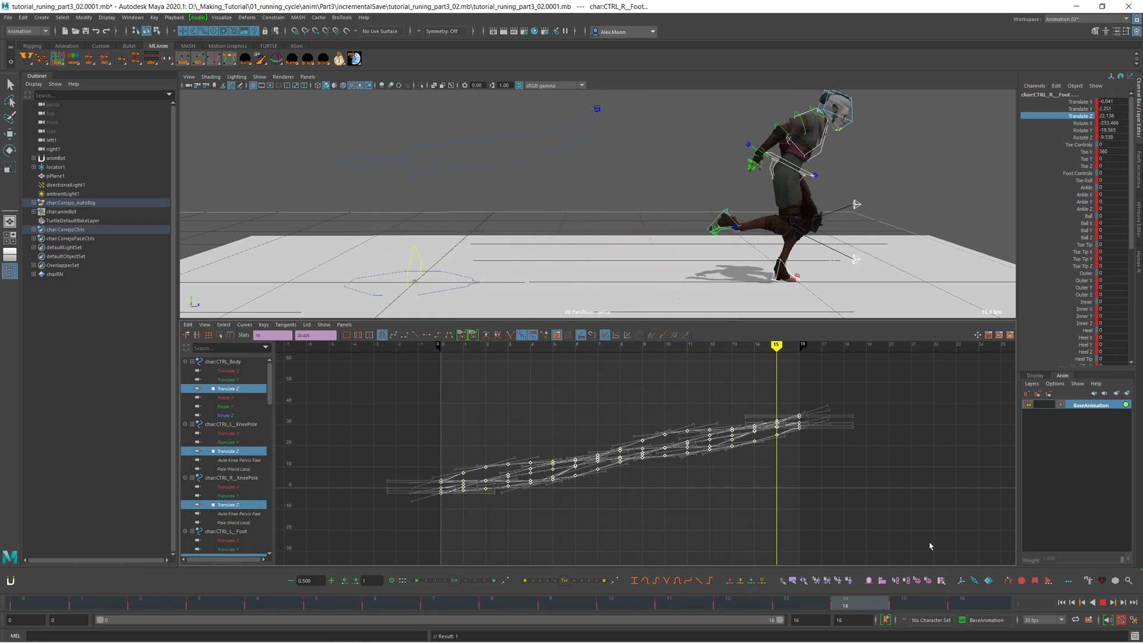
{"action": "key", "text": "alt+v"}
{"action": "key", "text": "alt+v"}
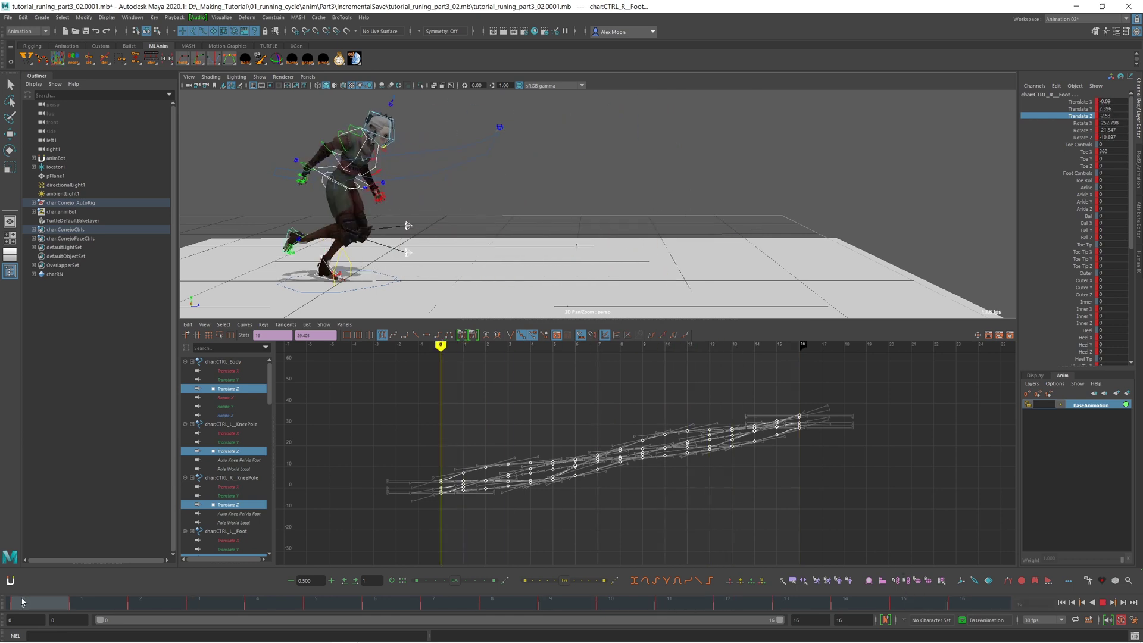
{"action": "key", "text": "alt+v"}
{"action": "mouse_move", "coordinate": [676, 280]}
{"action": "left_mouse_down", "text": "alt"}
{"action": "mouse_move", "coordinate": [659, 244]}
{"action": "mouse_move", "coordinate": [688, 263]}
{"action": "left_mouse_up", "text": "alt"}
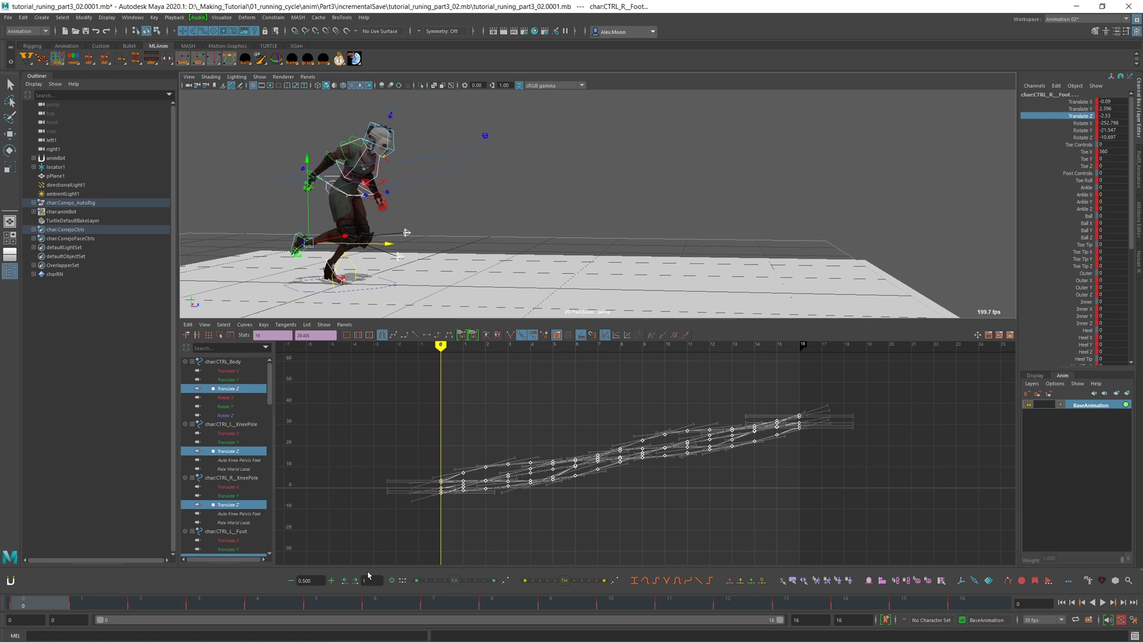
{"action": "key", "text": "alt+v"}
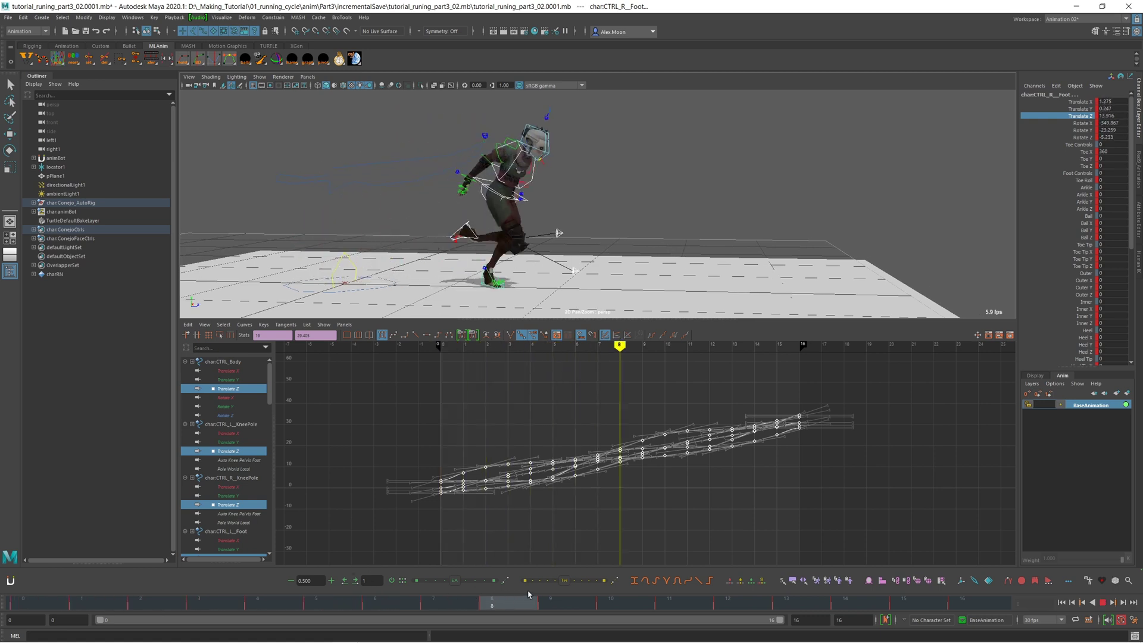
{"action": "left_click", "coordinate": [1100, 600]}
{"action": "left_click", "coordinate": [1103, 603]}
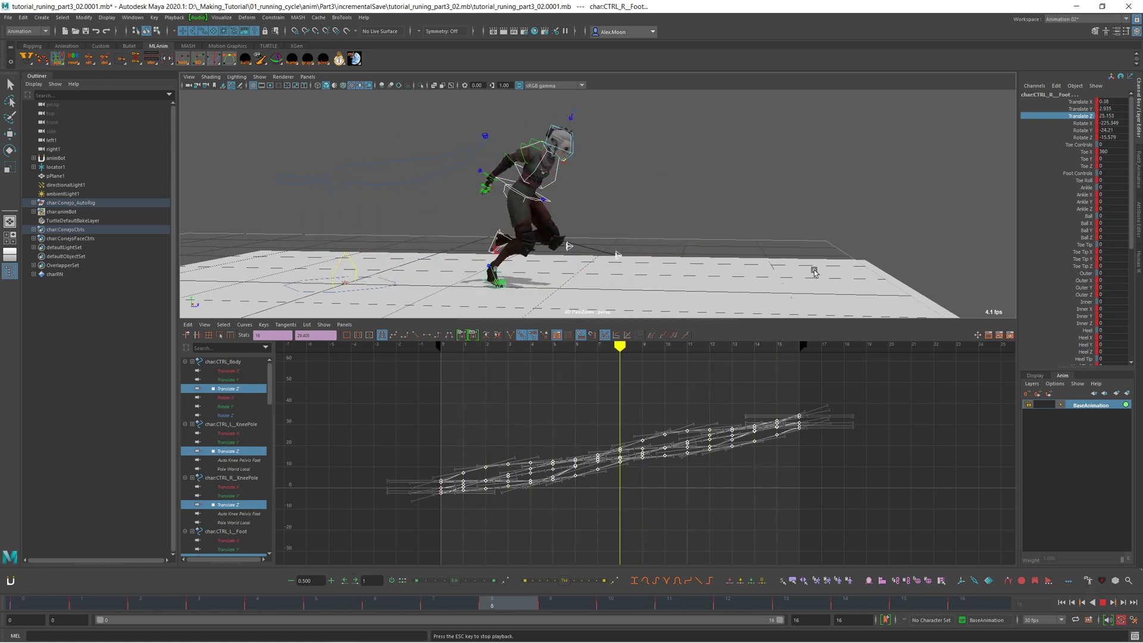
{"action": "left_click_drag", "start_coordinate": [763, 206], "coordinate": [698, 222], "text": "alt"}
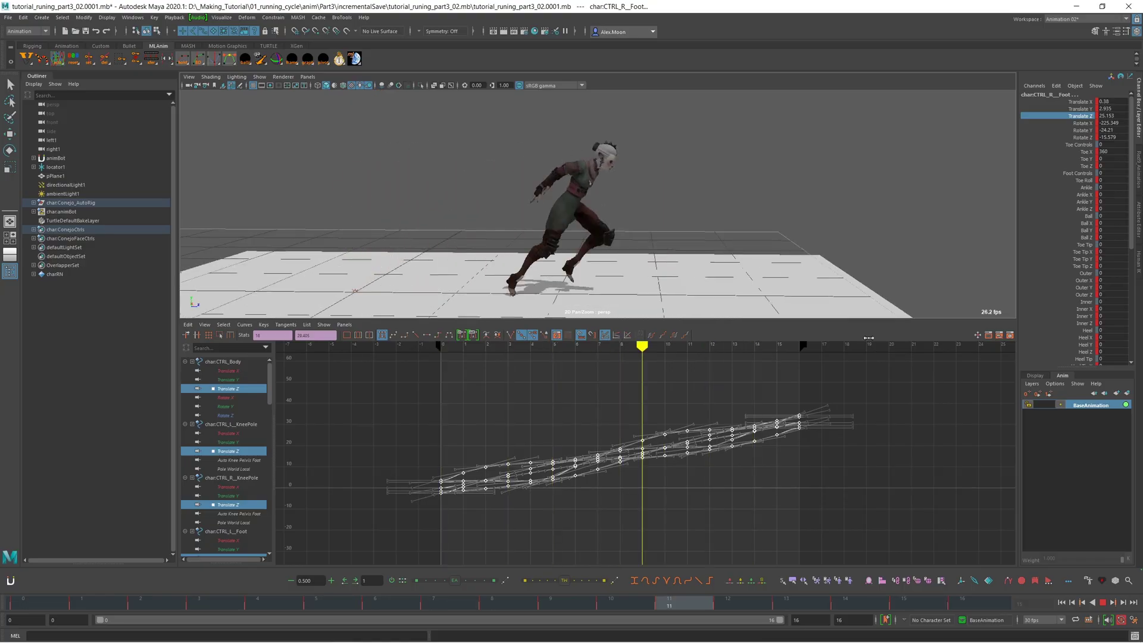
{"action": "left_click", "coordinate": [1103, 603]}
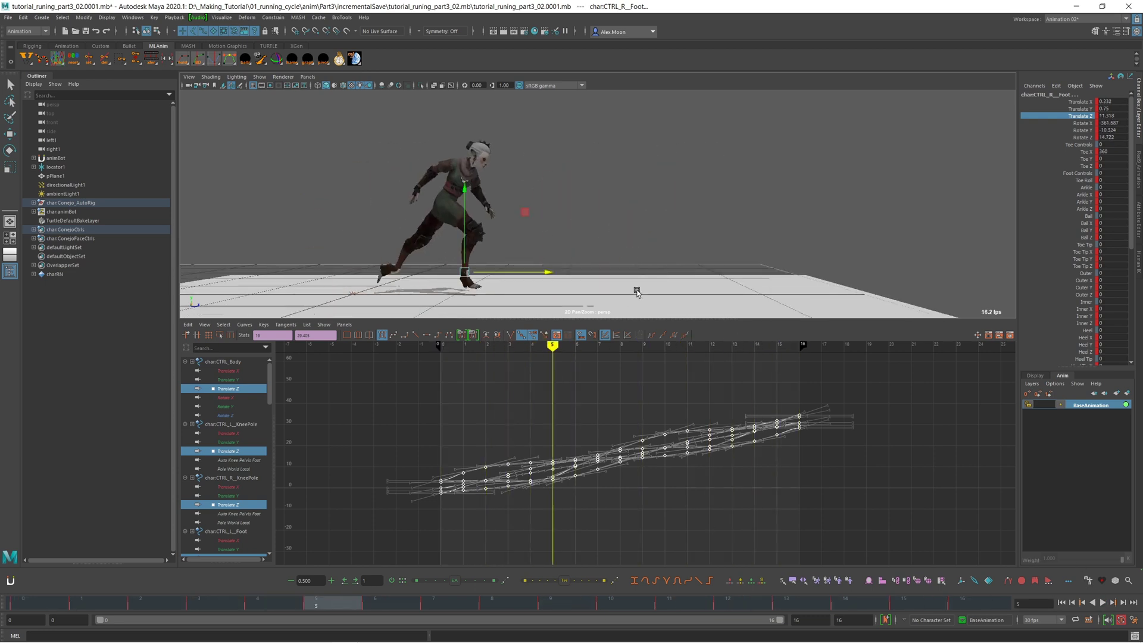
{"action": "key", "text": "alt+v"}
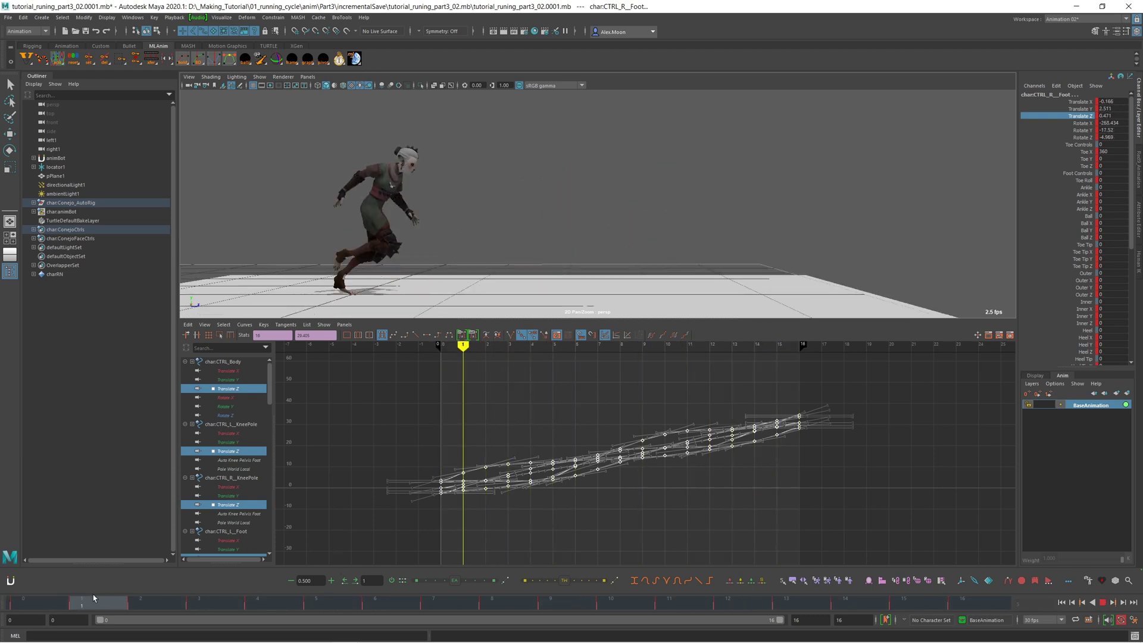
{"action": "key", "text": "alt+v"}
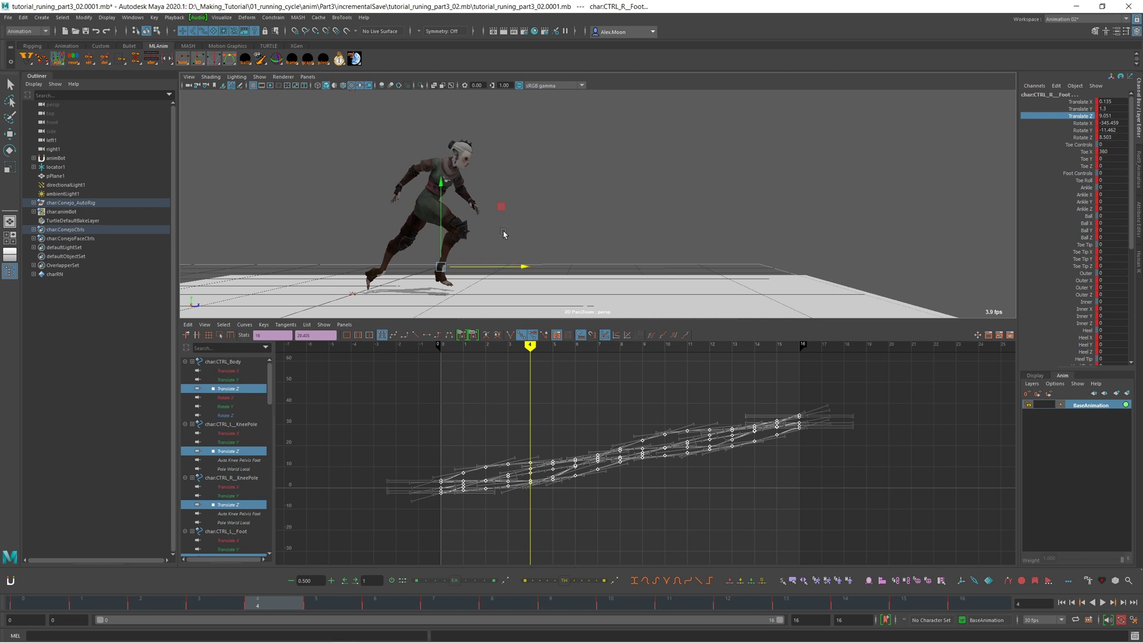
{"action": "key", "text": "alt+v"}
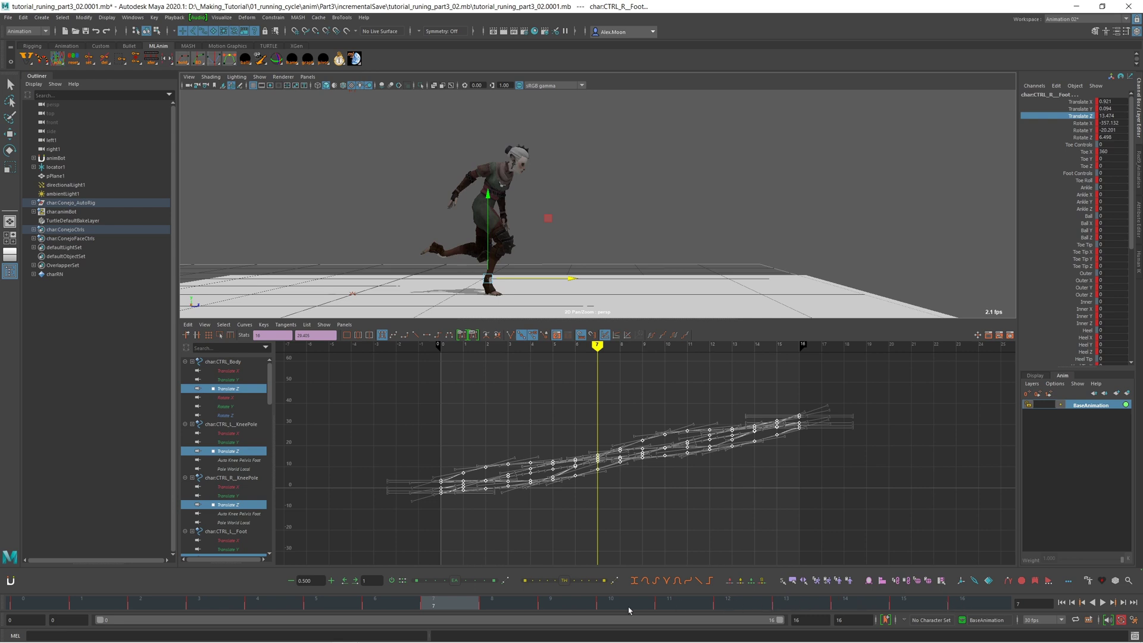
- Scrub the timeline repeatedly up to frame 16 and examine how the stride moves across the ground grid
{"action": "left_click_drag", "start_coordinate": [438, 604], "coordinate": [976, 566]}
{"action": "middle_click_drag", "start_coordinate": [813, 231], "coordinate": [796, 222], "text": "alt"}
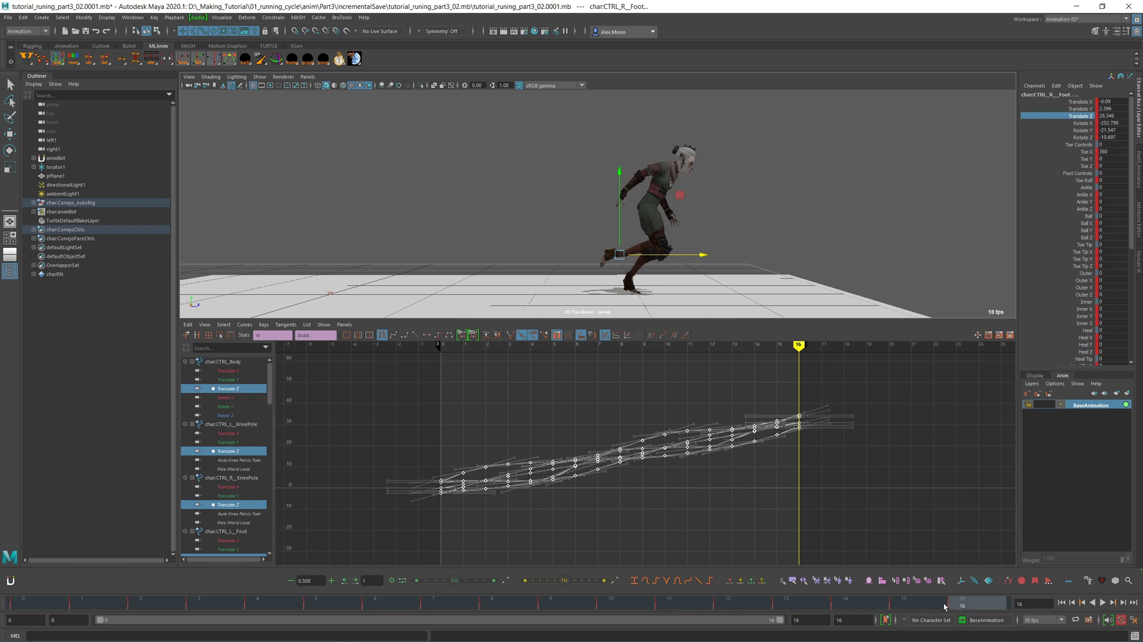
{"action": "left_click_drag", "start_coordinate": [919, 604], "coordinate": [1051, 598]}
{"action": "middle_click_drag", "start_coordinate": [792, 198], "coordinate": [776, 192], "text": "alt"}
{"action": "mouse_move", "coordinate": [776, 192]}
{"action": "left_mouse_down", "text": "alt"}
{"action": "mouse_move", "coordinate": [770, 211]}
{"action": "mouse_move", "coordinate": [764, 198]}
{"action": "left_mouse_up", "text": "alt"}
{"action": "left_click_drag", "start_coordinate": [950, 604], "coordinate": [995, 594]}
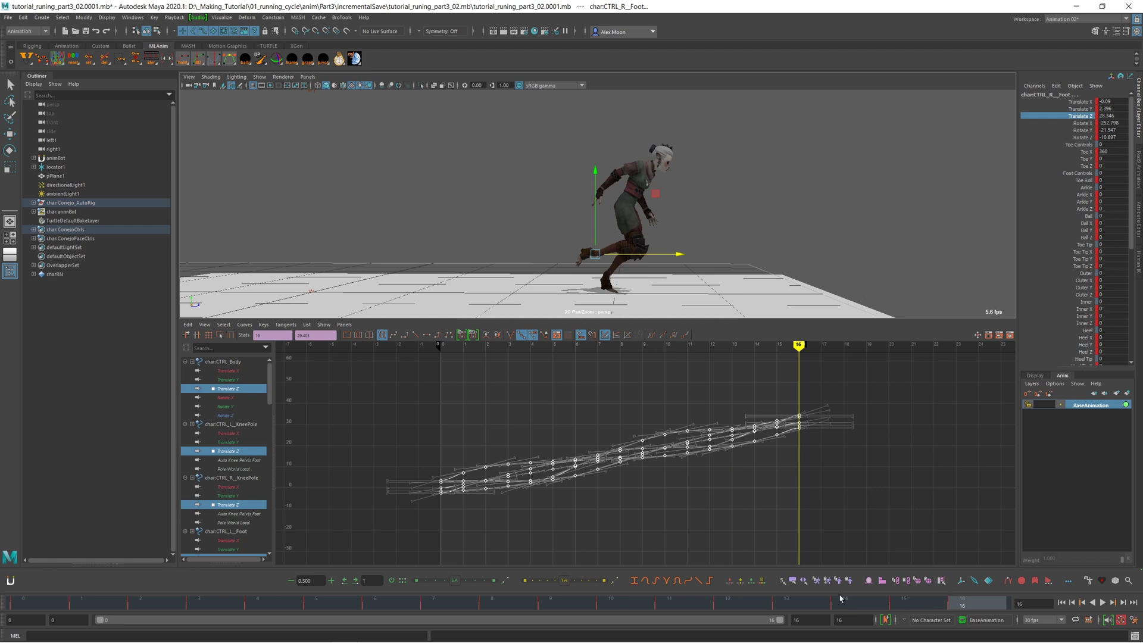
{"action": "left_click_drag", "start_coordinate": [256, 610], "coordinate": [964, 604]}
{"action": "middle_click_drag", "start_coordinate": [824, 238], "coordinate": [785, 244], "text": "alt"}
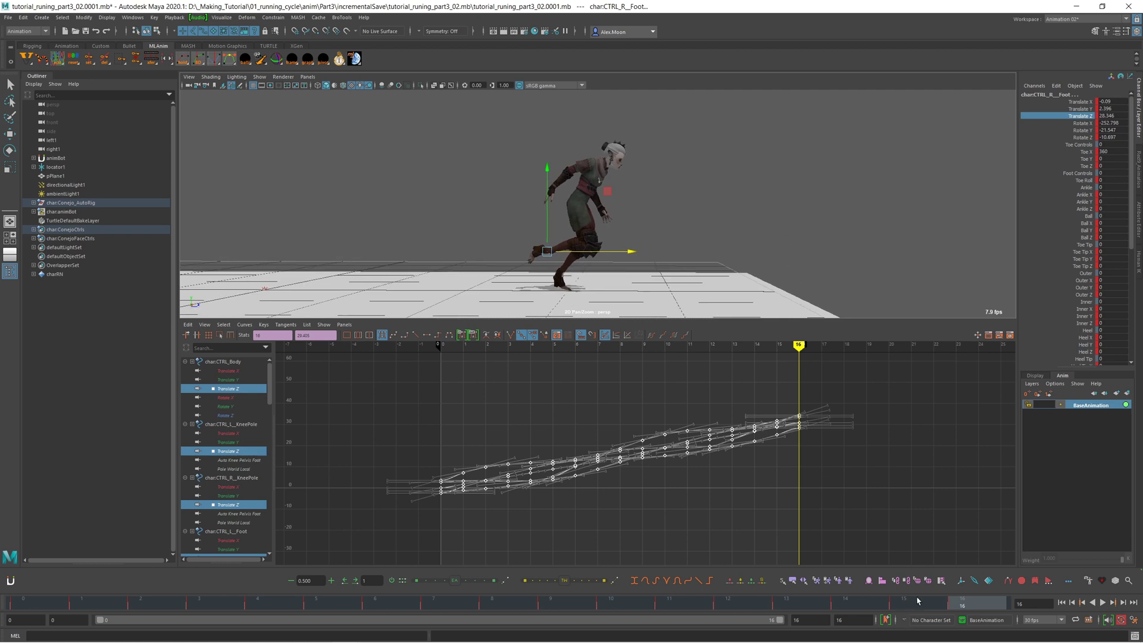
{"action": "left_click_drag", "start_coordinate": [919, 604], "coordinate": [953, 604]}
{"action": "middle_click_drag", "start_coordinate": [777, 235], "coordinate": [745, 234], "text": "alt"}
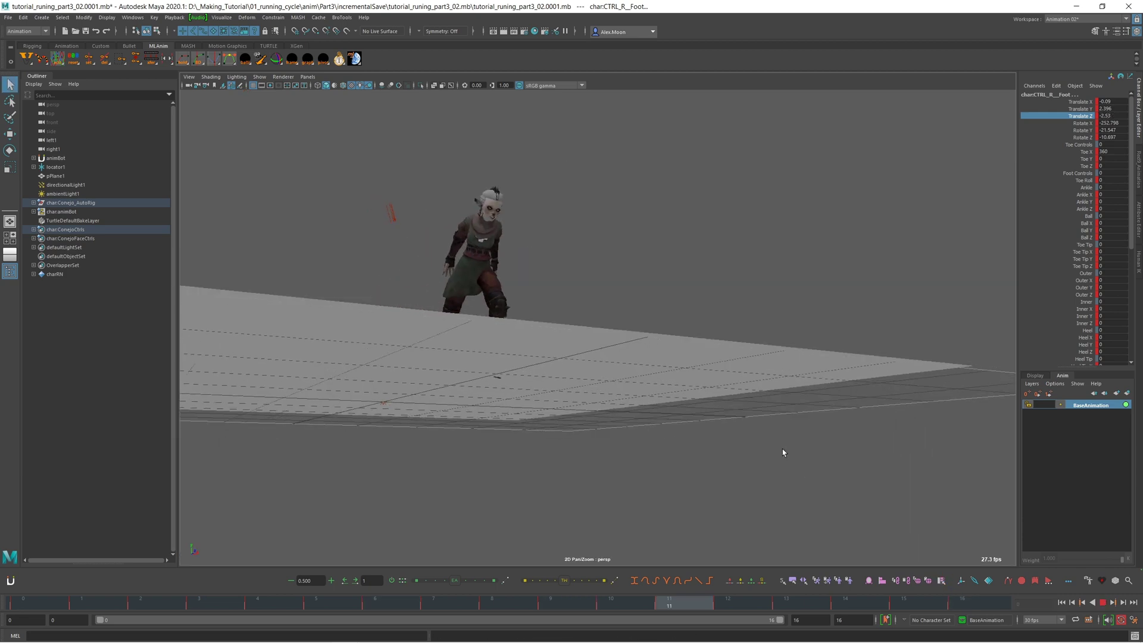
- Stop the run at frame 5 in the enlarged viewport and select the right foot control with the Move tool
{"action": "left_click_drag", "start_coordinate": [783, 452], "coordinate": [834, 442], "text": "alt"}
{"action": "key", "text": "space"}
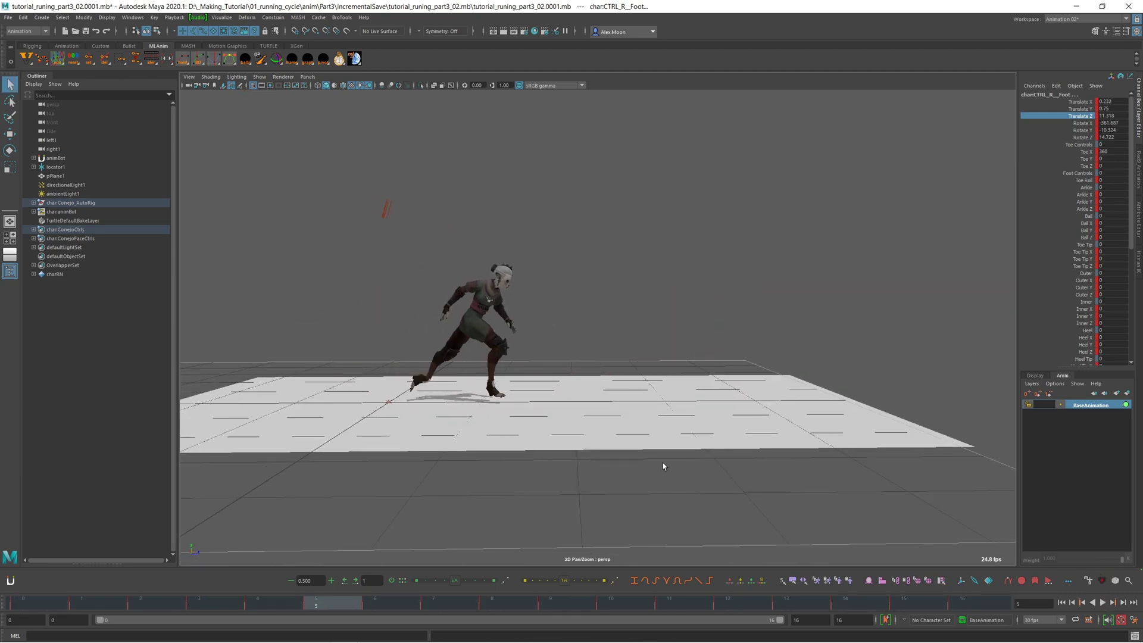
{"action": "mouse_move", "coordinate": [438, 376]}
{"action": "left_mouse_down", "text": "alt"}
{"action": "mouse_move", "coordinate": [517, 355]}
{"action": "mouse_move", "coordinate": [538, 409]}
{"action": "mouse_move", "coordinate": [497, 379]}
{"action": "mouse_move", "coordinate": [445, 380]}
{"action": "left_mouse_up", "text": "alt"}
{"action": "middle_click_drag", "start_coordinate": [507, 380], "coordinate": [573, 381], "text": "alt"}
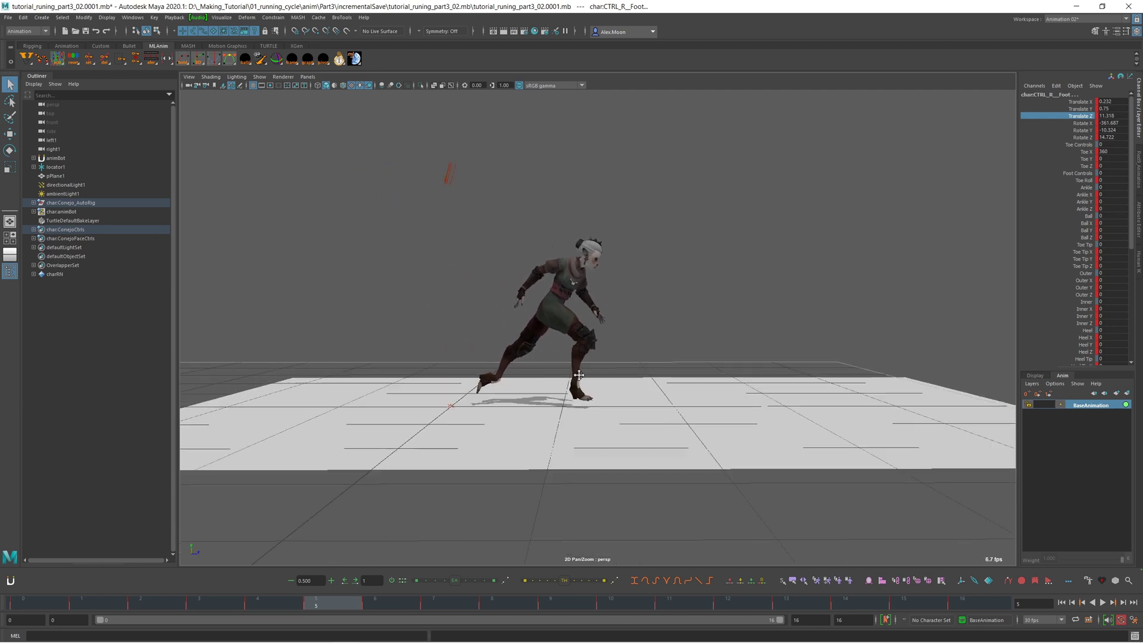
{"action": "right_click_drag", "start_coordinate": [573, 387], "coordinate": [602, 455], "text": "alt"}
{"action": "left_click_drag", "start_coordinate": [596, 420], "coordinate": [606, 394], "text": "alt"}
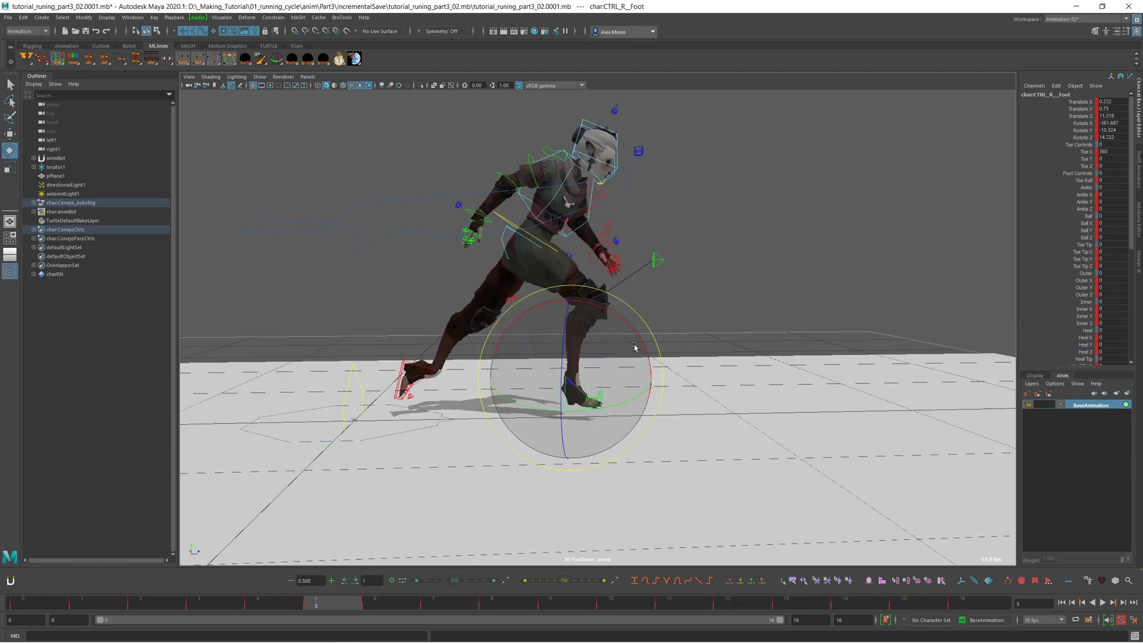
{"action": "key", "text": "w"}
{"action": "left_click_drag", "start_coordinate": [585, 383], "coordinate": [584, 375], "text": "alt"}
{"action": "right_click_drag", "start_coordinate": [579, 378], "coordinate": [584, 381], "text": "alt"}
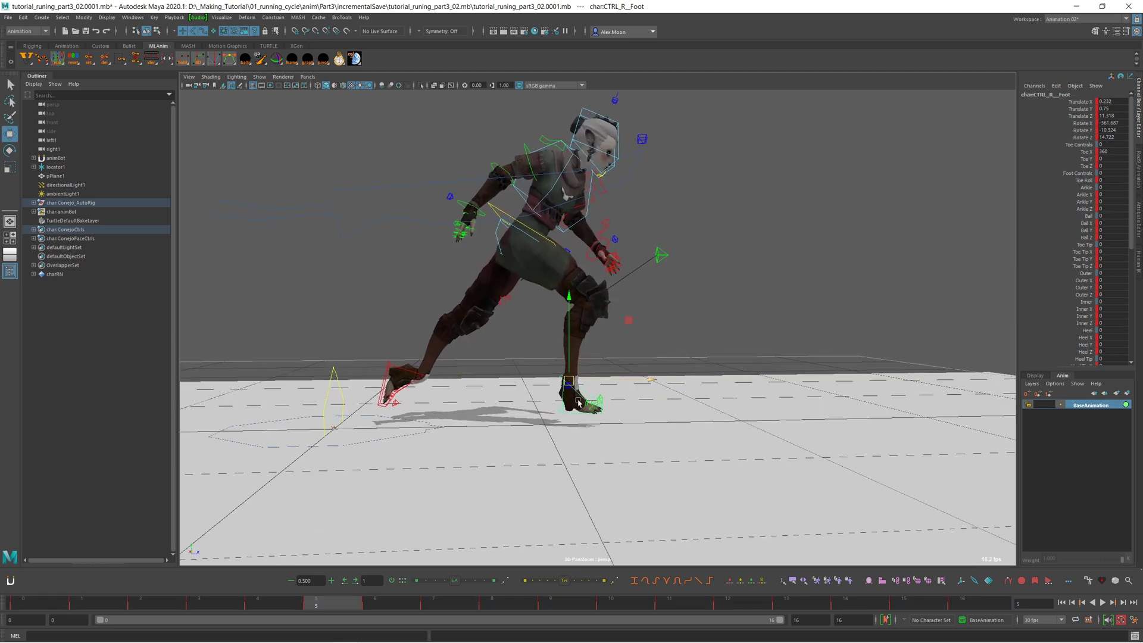
{"action": "left_click_drag", "start_coordinate": [582, 374], "coordinate": [584, 380], "text": "alt"}
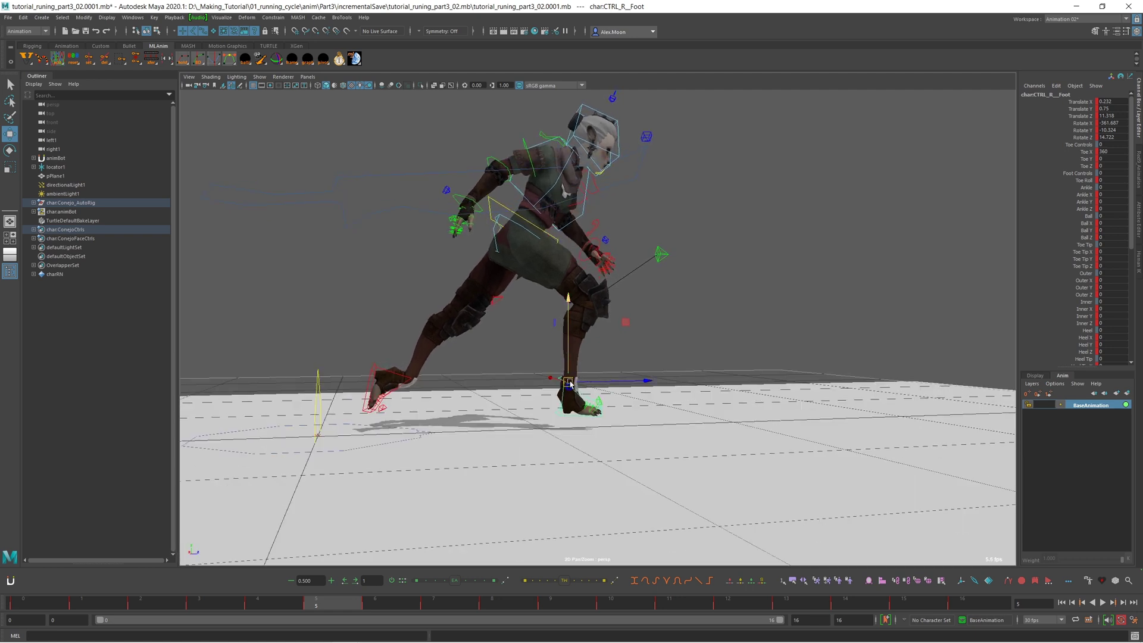
- Return to frame 0 and play the run to examine the right foot's landing around frame 6
{"action": "left_click_drag", "start_coordinate": [583, 390], "coordinate": [599, 471], "text": "alt"}
{"action": "key", "text": "alt+shift+v"}
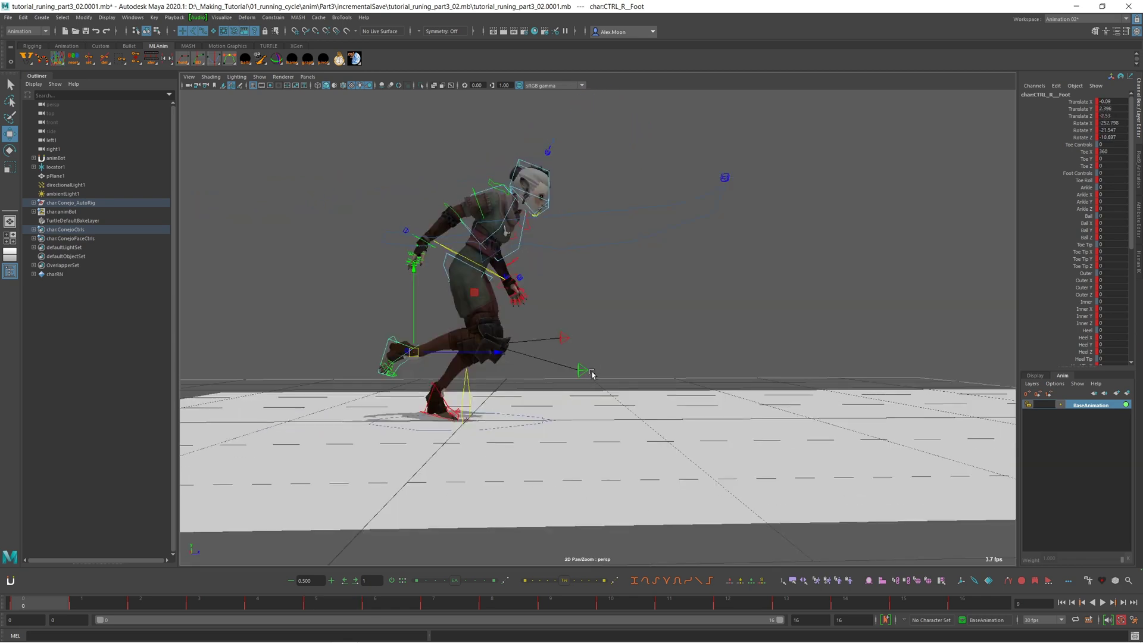
{"action": "left_click_drag", "start_coordinate": [596, 371], "coordinate": [547, 360], "text": "alt"}
{"action": "key", "text": "alt+v"}
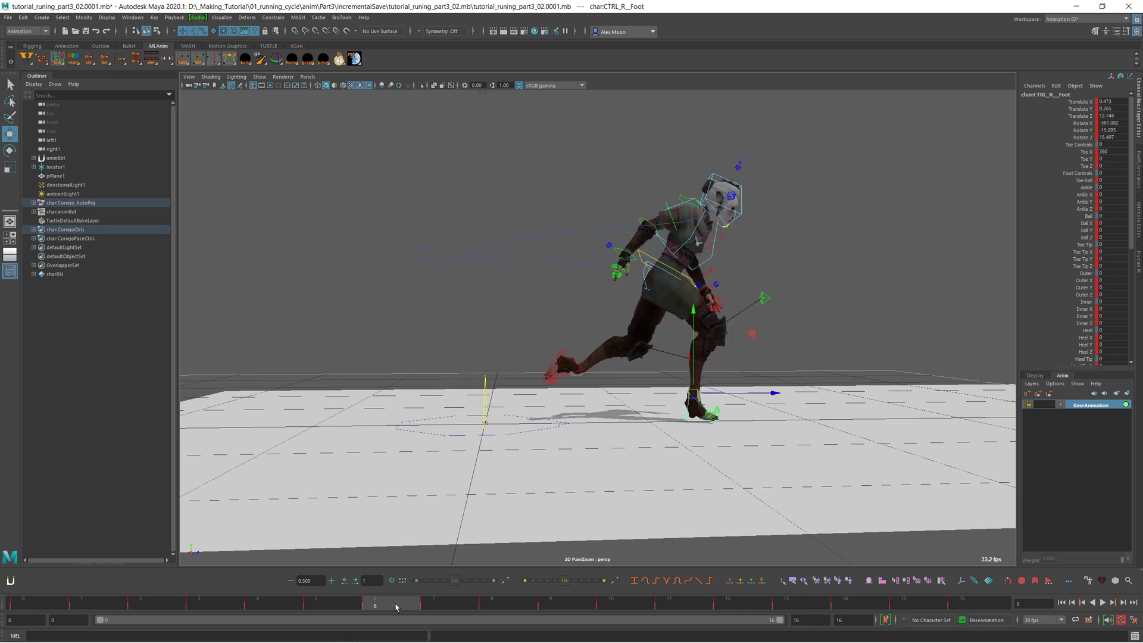
- Scrub the run between frame 16 and frame 0 and examine its forward travel across the ground
{"action": "left_click_drag", "start_coordinate": [686, 412], "coordinate": [846, 521], "text": "alt"}
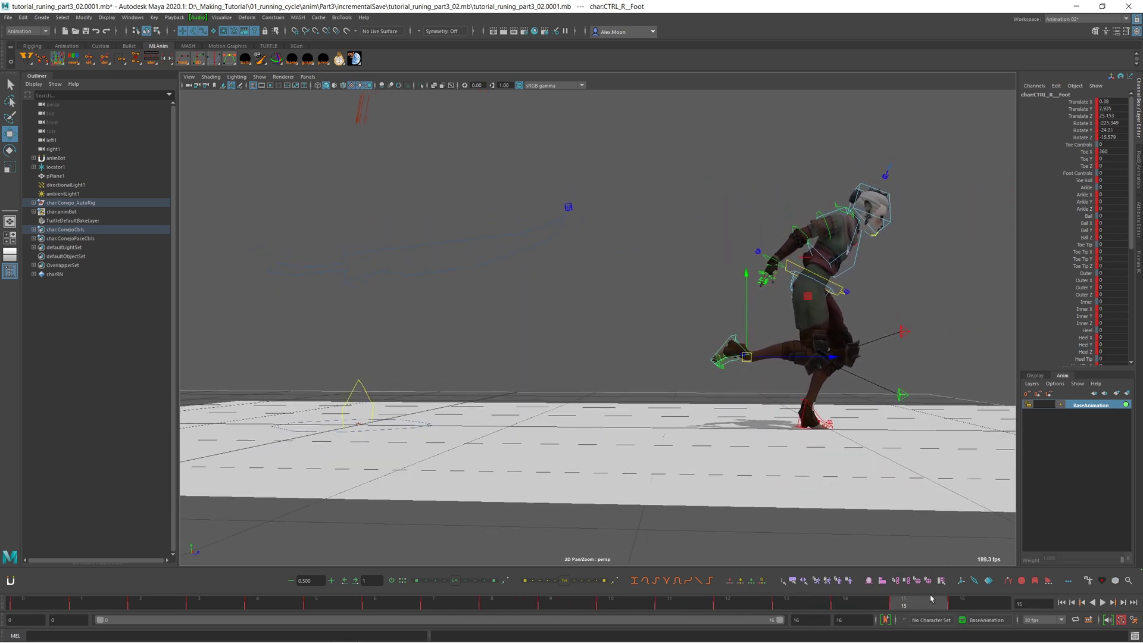
{"action": "left_click_drag", "start_coordinate": [978, 600], "coordinate": [11, 584]}
{"action": "middle_click_drag", "start_coordinate": [558, 350], "coordinate": [653, 363], "text": "alt"}
{"action": "left_click_drag", "start_coordinate": [653, 365], "coordinate": [632, 370], "text": "alt"}
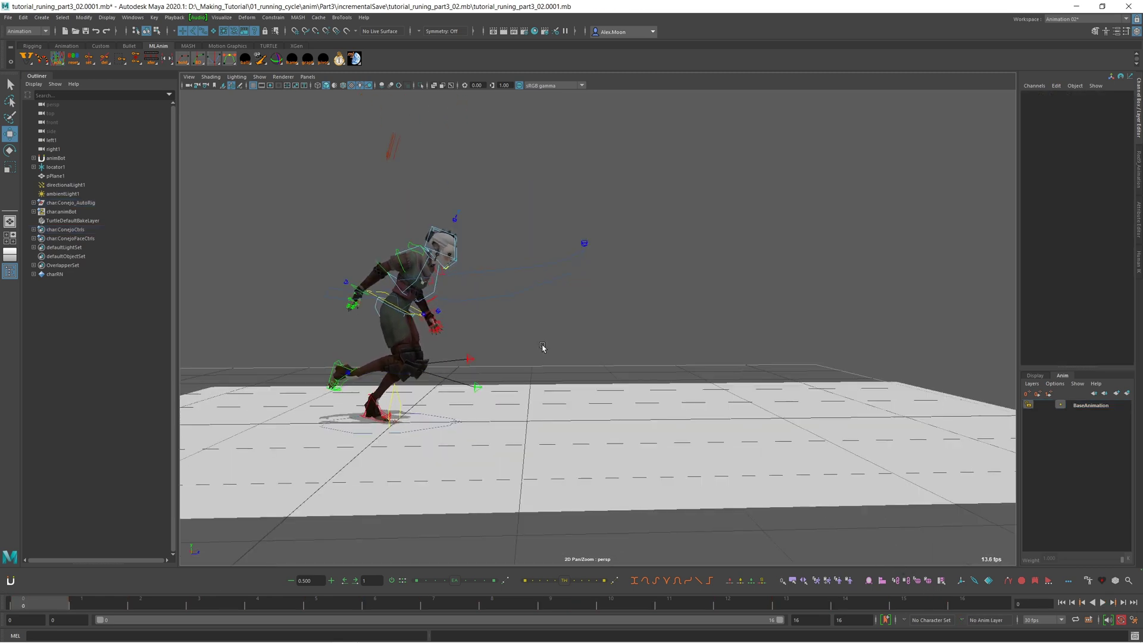
- Select the character's world control at frame 0 and create a new animation layer from it
{"action": "left_click_drag", "start_coordinate": [551, 342], "coordinate": [602, 358], "text": "alt"}
{"action": "left_click_drag", "start_coordinate": [525, 337], "coordinate": [638, 472], "text": "alt"}
{"action": "left_click_drag", "start_coordinate": [587, 343], "coordinate": [689, 424], "text": "alt"}
{"action": "left_click", "coordinate": [582, 444]}
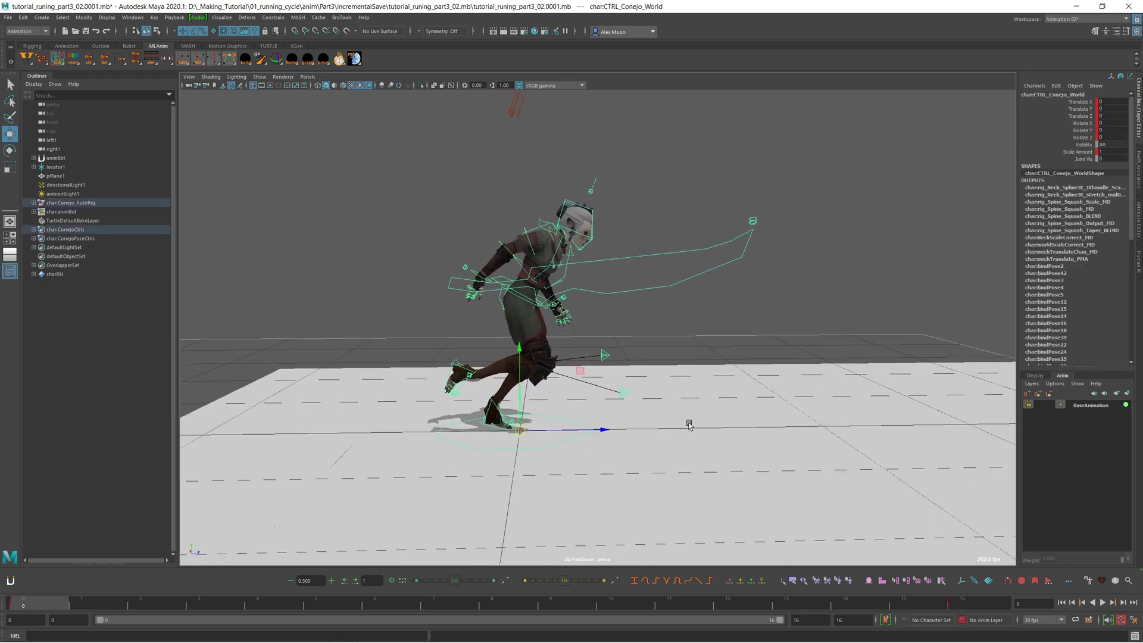
{"action": "left_click", "coordinate": [1128, 394]}
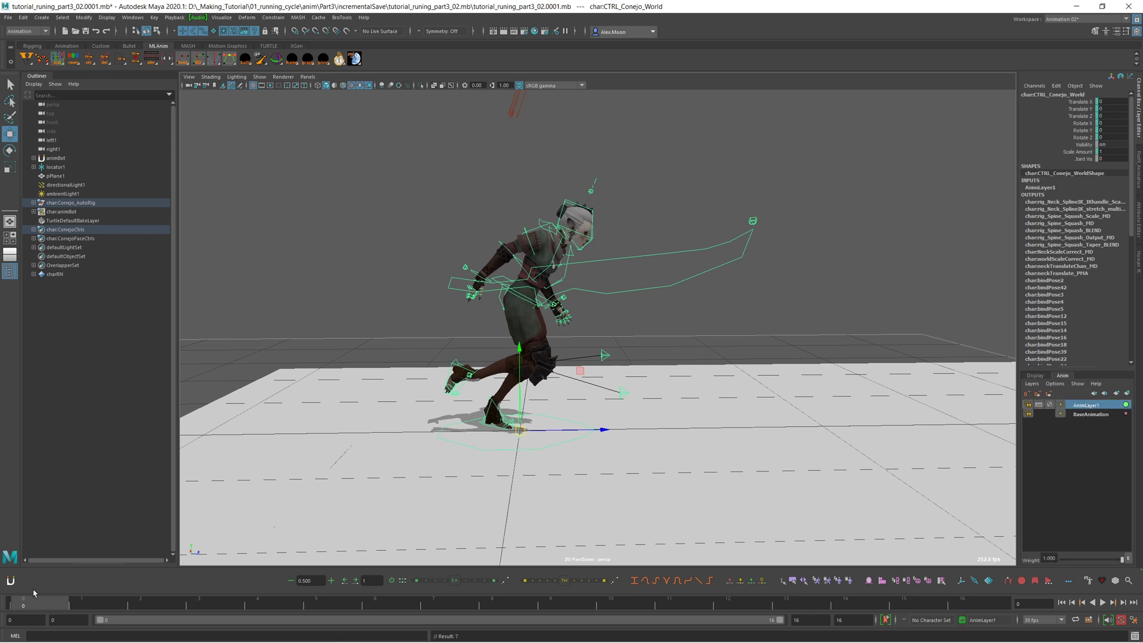
- Go to frame 16 and copy the body control's Translate Z value
{"action": "left_click_drag", "start_coordinate": [474, 421], "coordinate": [557, 385], "text": "alt"}
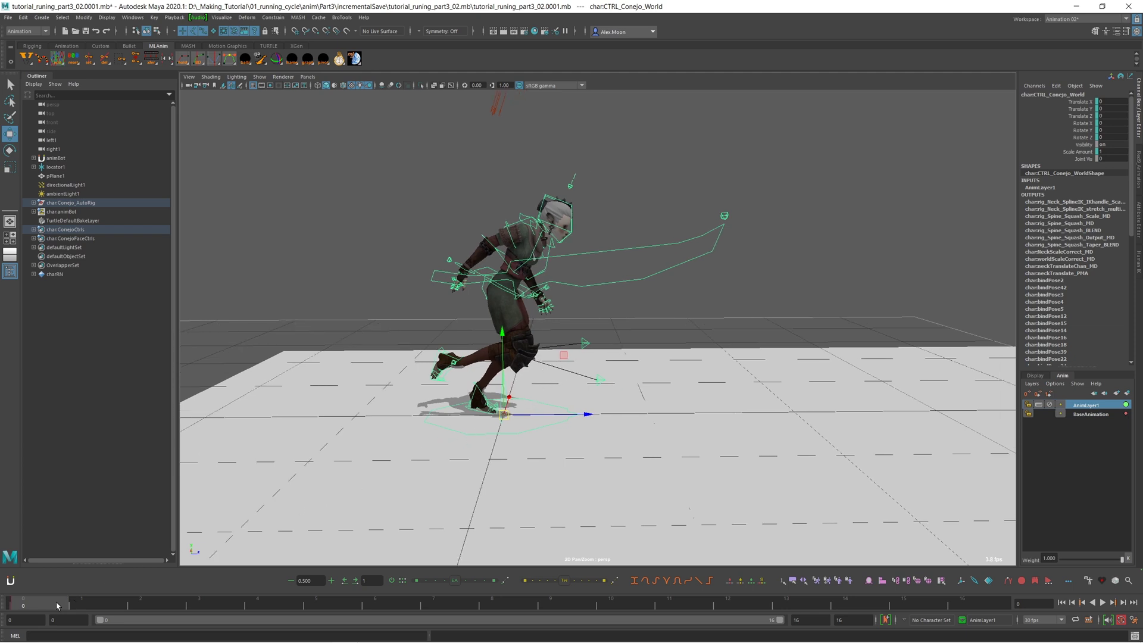
{"action": "left_click_drag", "start_coordinate": [57, 606], "coordinate": [962, 605]}
{"action": "left_click_drag", "start_coordinate": [654, 470], "coordinate": [788, 430], "text": "alt"}
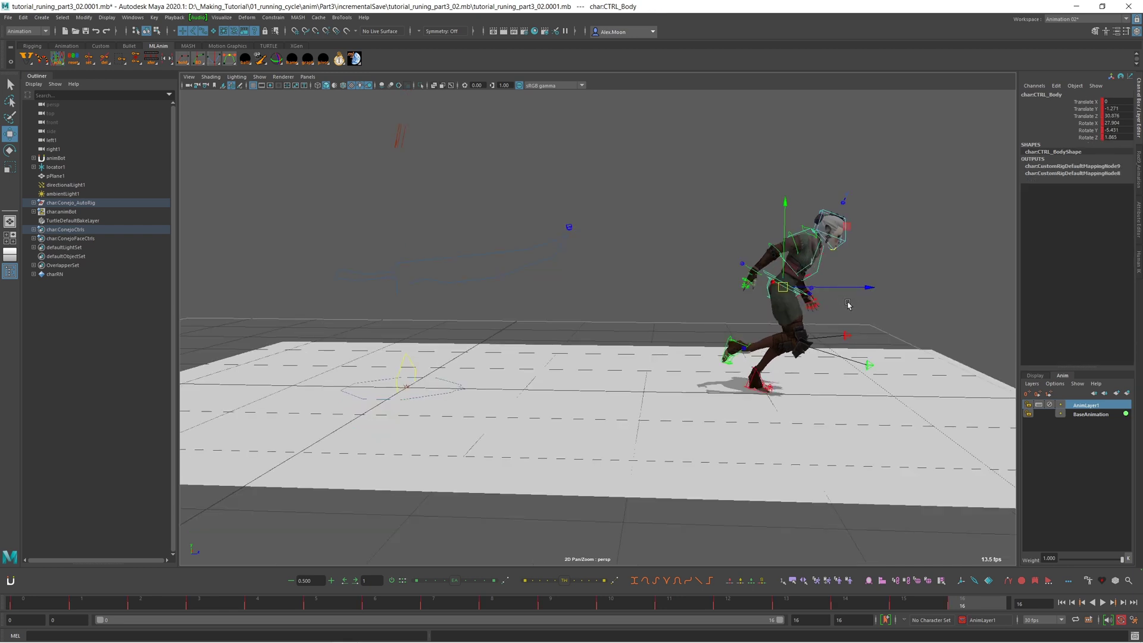
{"action": "left_click", "coordinate": [861, 305]}
{"action": "left_click", "coordinate": [779, 275]}
{"action": "double_click", "coordinate": [1122, 115]}
{"action": "middle_click_drag", "start_coordinate": [957, 224], "coordinate": [936, 223], "text": "alt"}
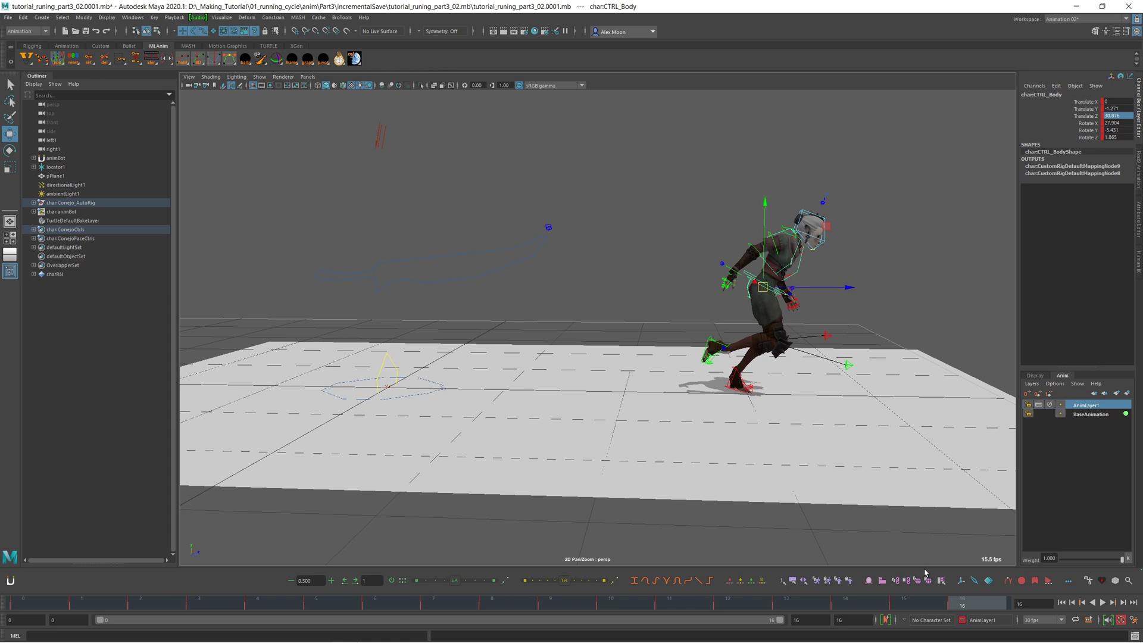
- Set the world control's Translate Z to -30.876 at frame 16 on AnimLayer1
{"action": "left_click", "coordinate": [1091, 414]}
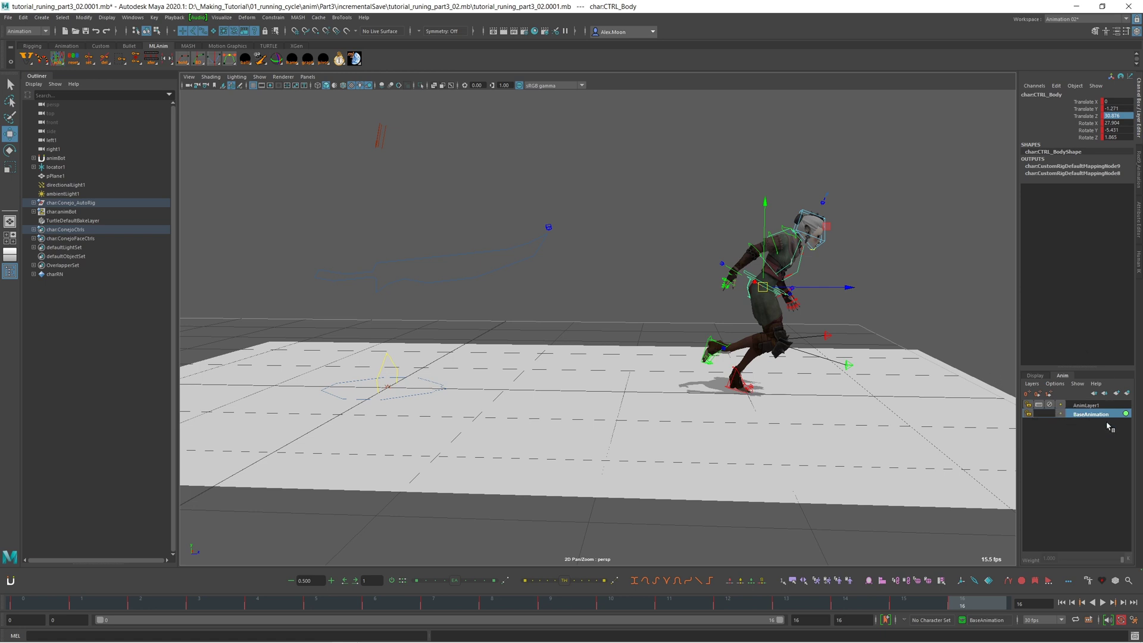
{"action": "left_click", "coordinate": [1090, 405]}
{"action": "left_click", "coordinate": [855, 396]}
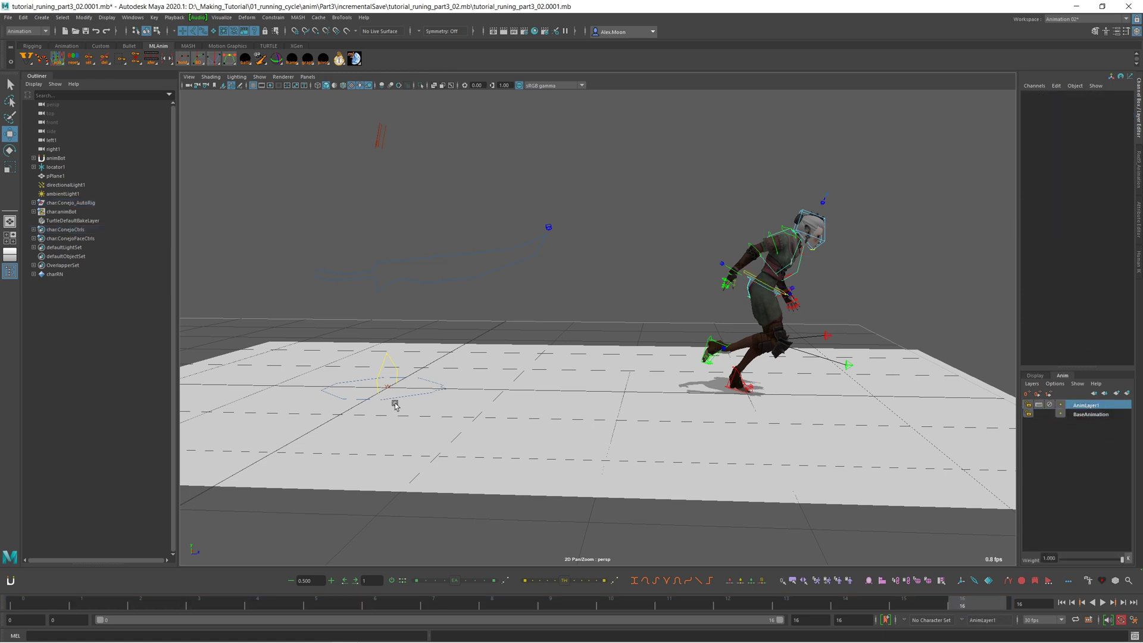
{"action": "middle_click_drag", "start_coordinate": [418, 399], "coordinate": [494, 406], "text": "alt"}
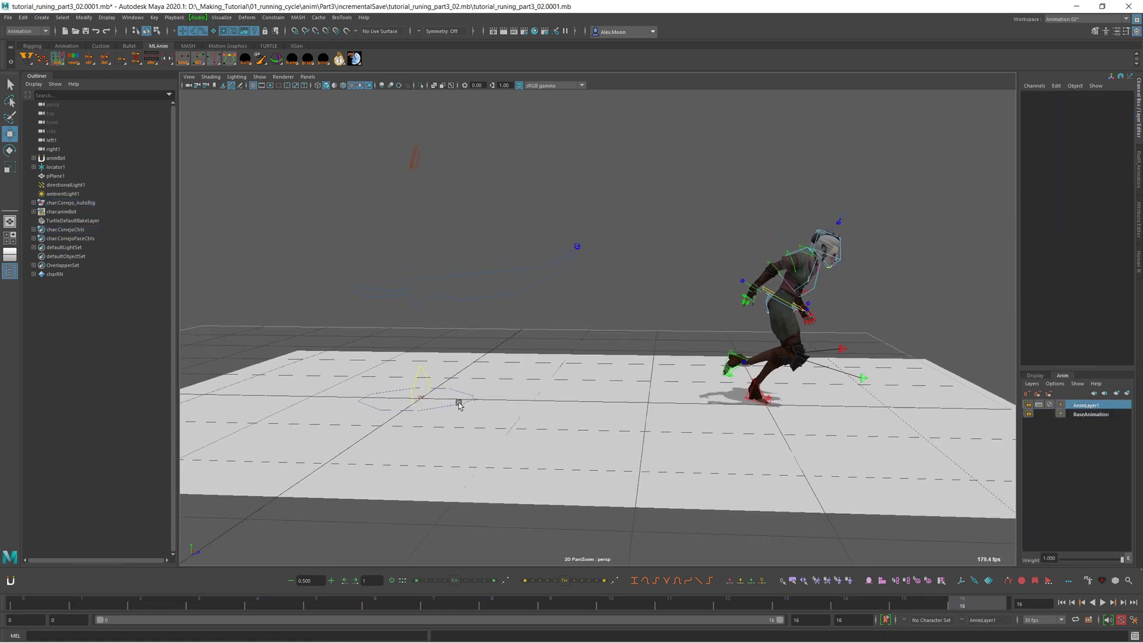
{"action": "left_click", "coordinate": [459, 405]}
{"action": "mouse_move", "coordinate": [467, 400]}
{"action": "left_mouse_down", "text": "alt"}
{"action": "mouse_move", "coordinate": [524, 387]}
{"action": "mouse_move", "coordinate": [485, 403]}
{"action": "left_mouse_up", "text": "alt"}
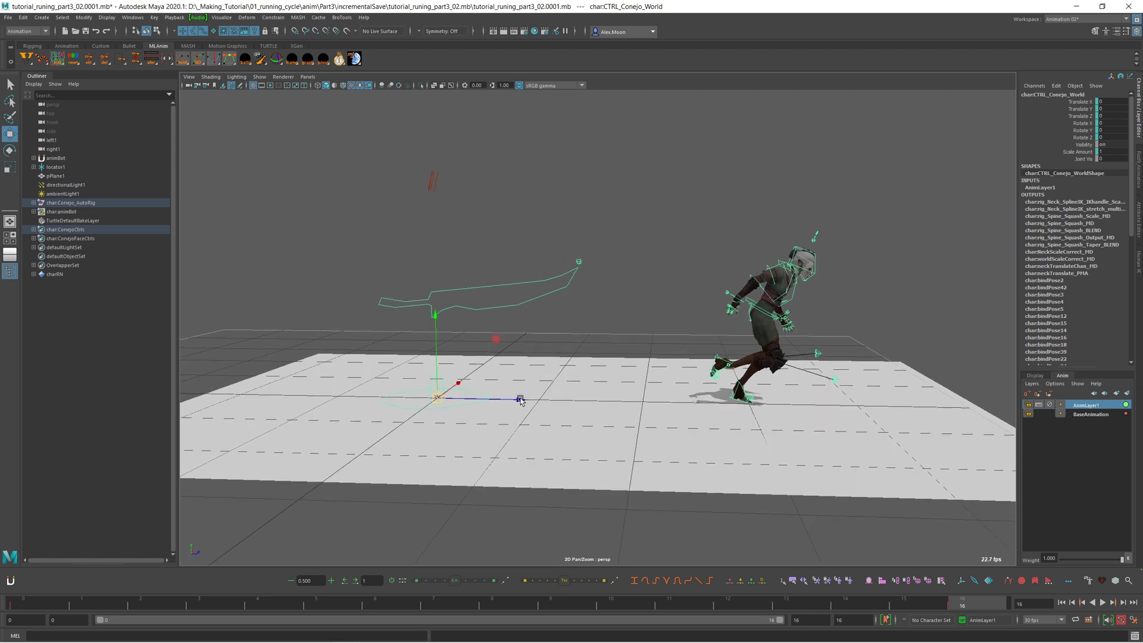
{"action": "middle_click_drag", "start_coordinate": [524, 398], "coordinate": [522, 400], "text": "alt"}
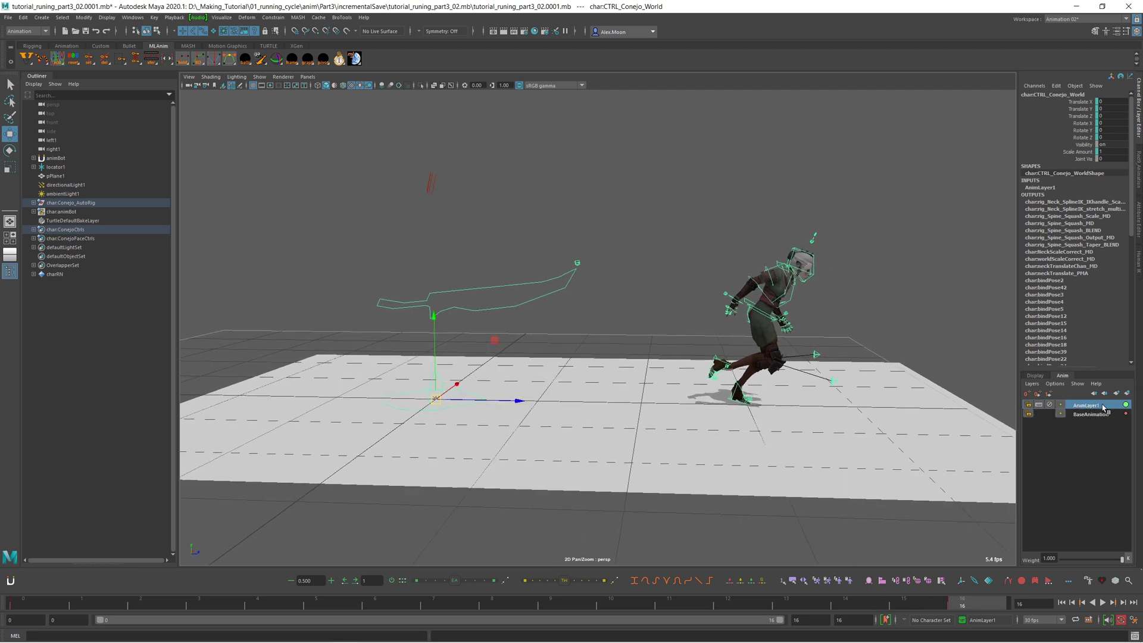
{"action": "middle_click_drag", "start_coordinate": [891, 370], "coordinate": [850, 406], "text": "alt"}
{"action": "double_click", "coordinate": [1113, 116]}
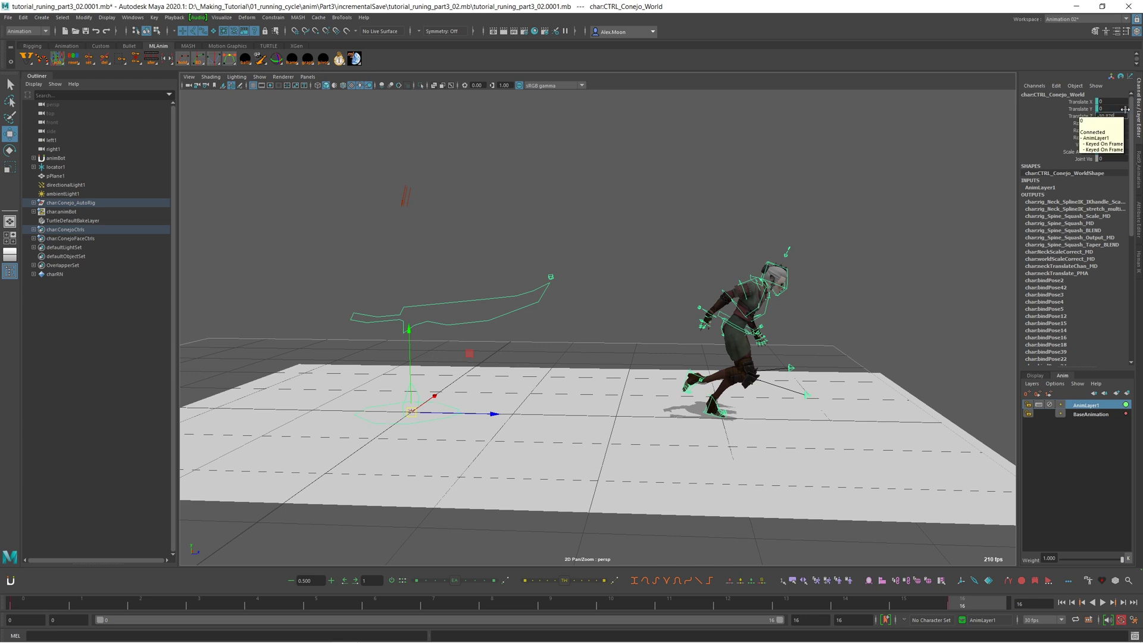
{"action": "key", "text": "Return"}
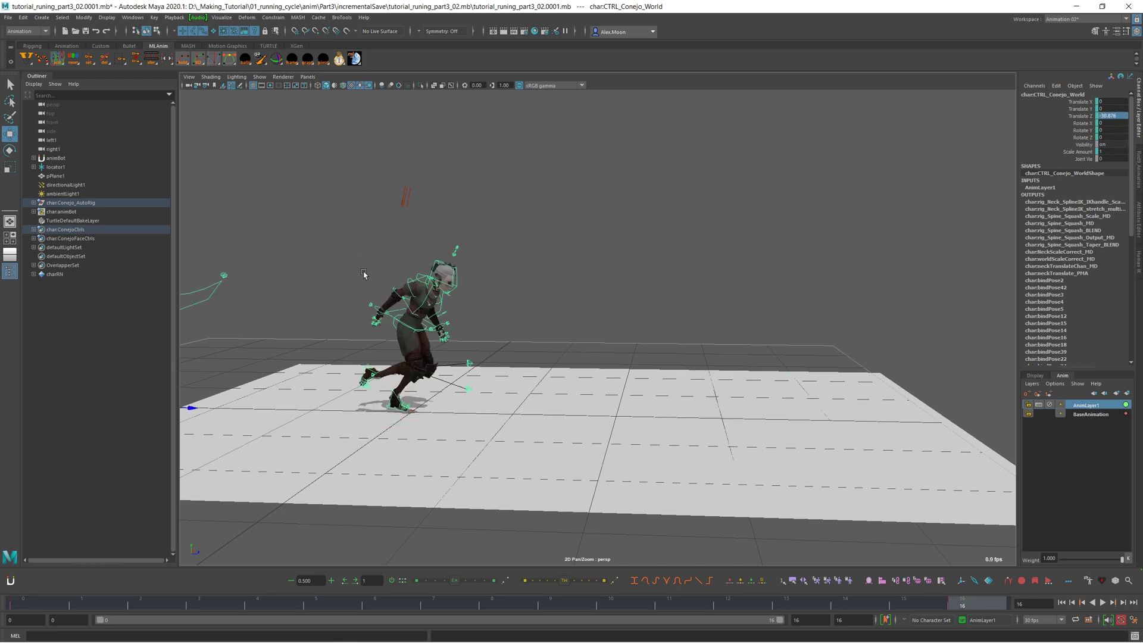
- Play the run and examine how well the world control's counter-movement holds the character in place
{"action": "middle_click_drag", "start_coordinate": [447, 287], "coordinate": [583, 278], "text": "alt"}
{"action": "scroll", "coordinate": [582, 278], "scroll_direction": "down", "scroll_amount": 2}
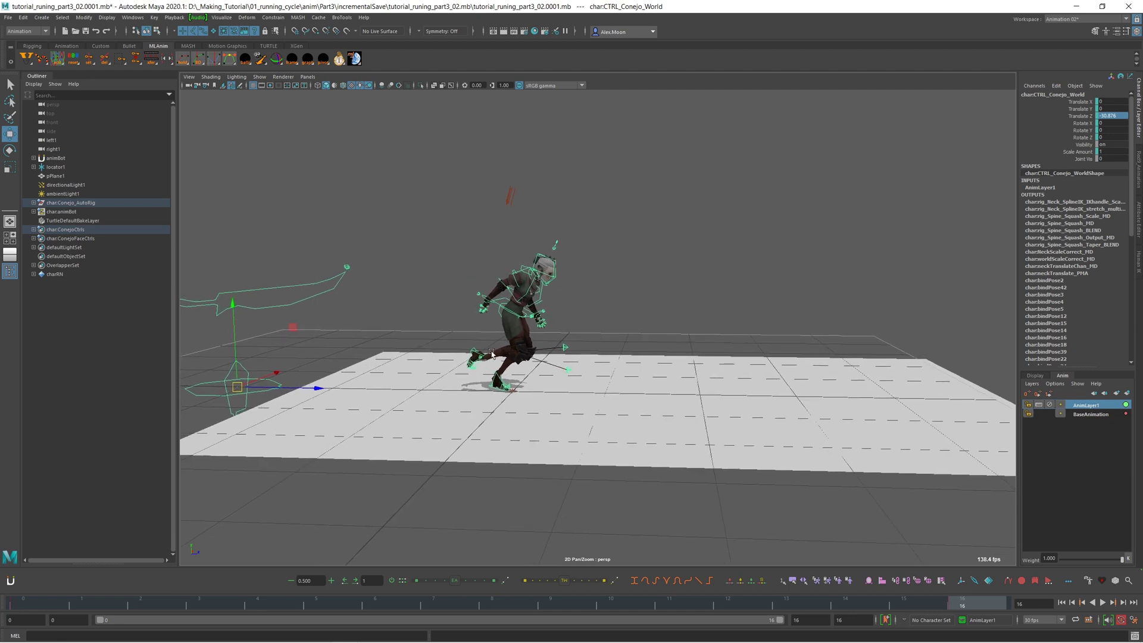
{"action": "left_click_drag", "start_coordinate": [637, 340], "coordinate": [640, 351], "text": "alt"}
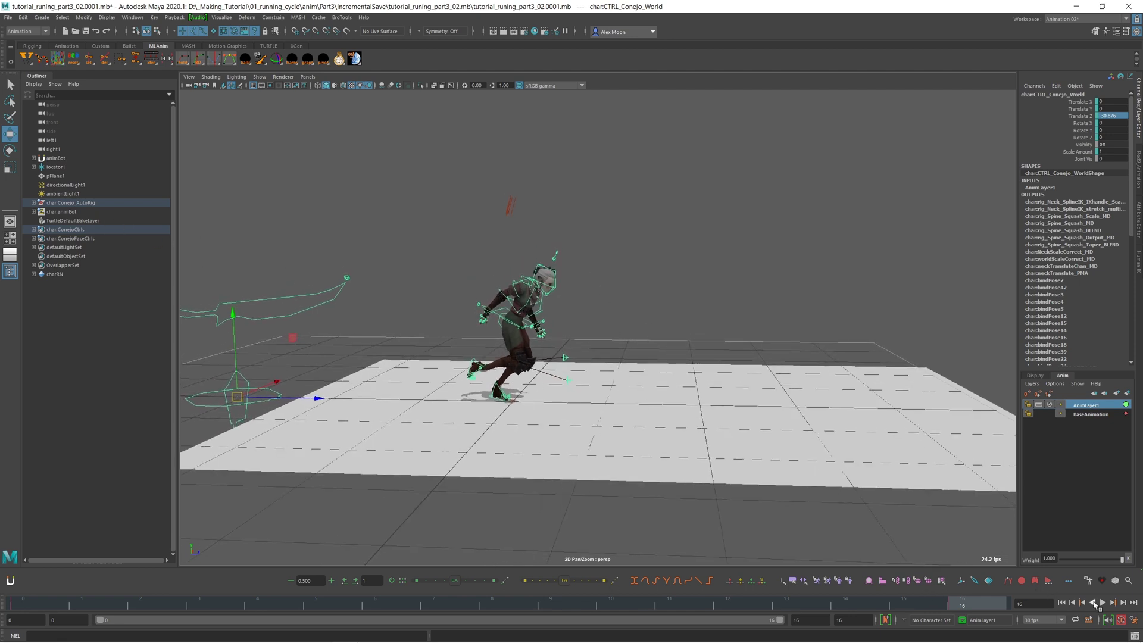
{"action": "left_click", "coordinate": [1103, 603]}
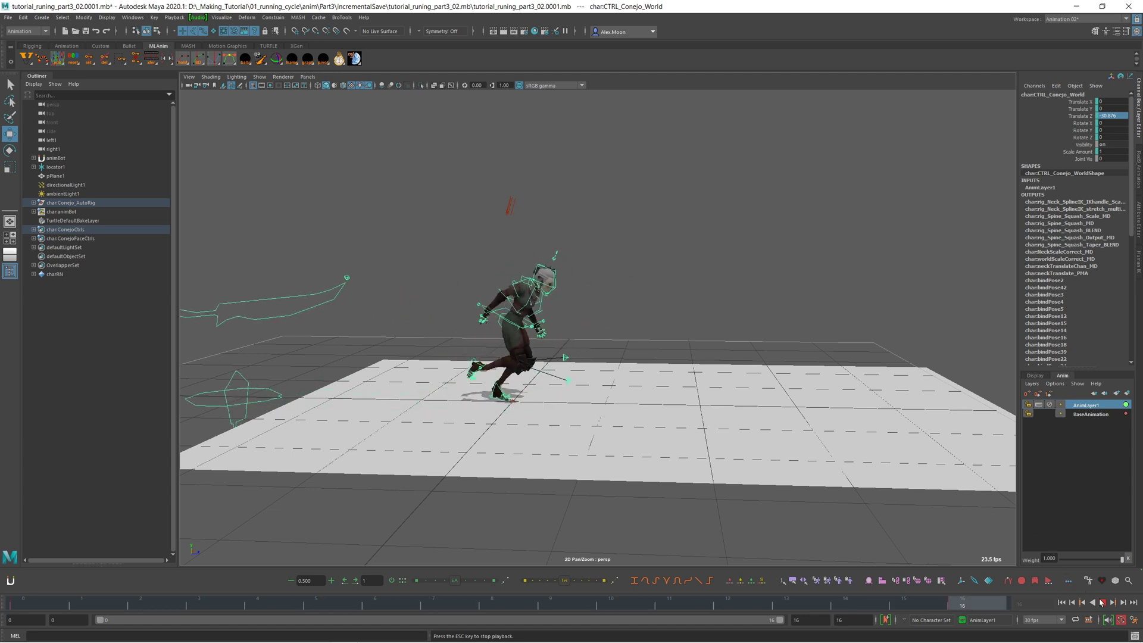
{"action": "key", "text": "Escape"}
- Select all of the world control's AnimLayer1 keys in the Graph Editor and give them linear tangents
{"action": "left_click", "coordinate": [5, 242]}
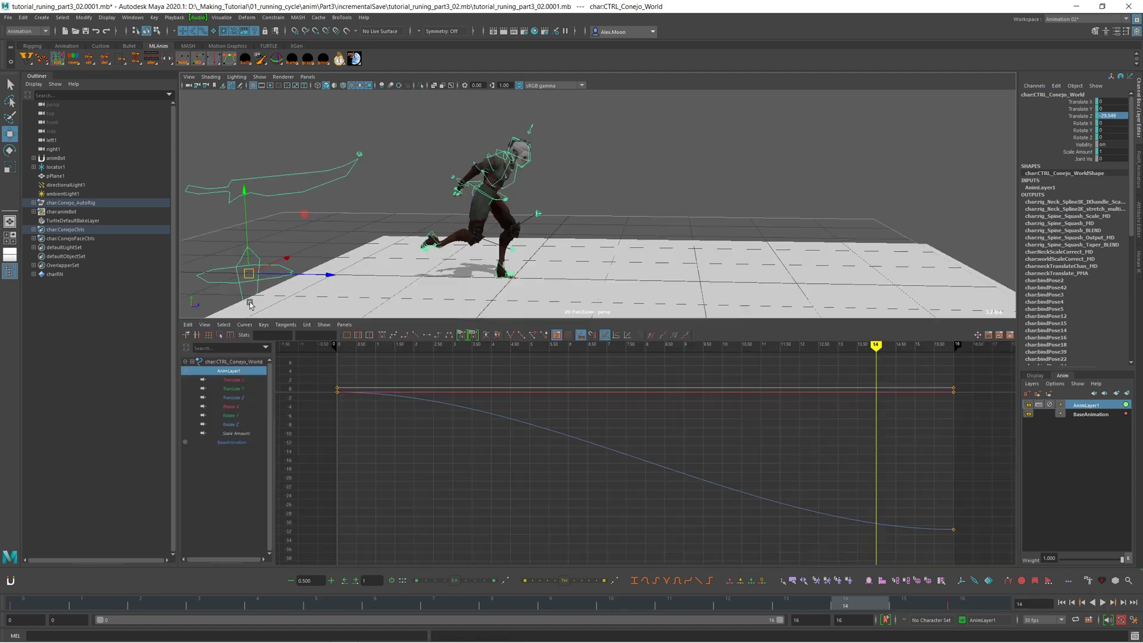
{"action": "left_click_drag", "start_coordinate": [325, 366], "coordinate": [976, 545]}
{"action": "middle_click_drag", "start_coordinate": [783, 446], "coordinate": [766, 449], "text": "alt"}
{"action": "scroll", "coordinate": [767, 449], "scroll_direction": "down", "scroll_amount": 5}
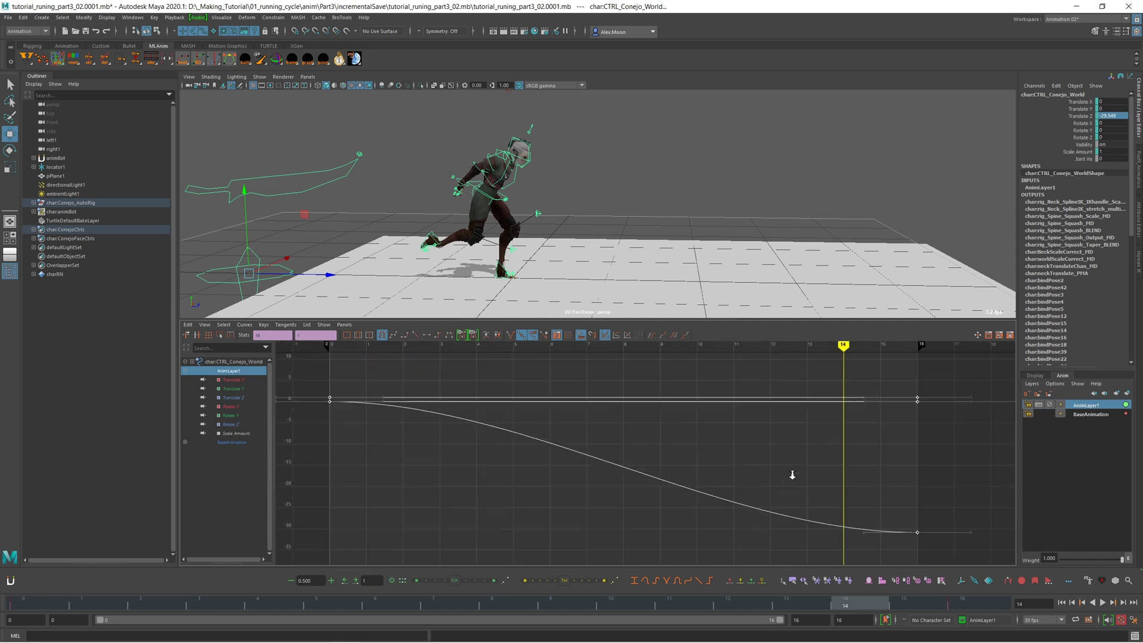
{"action": "left_click", "coordinate": [304, 367]}
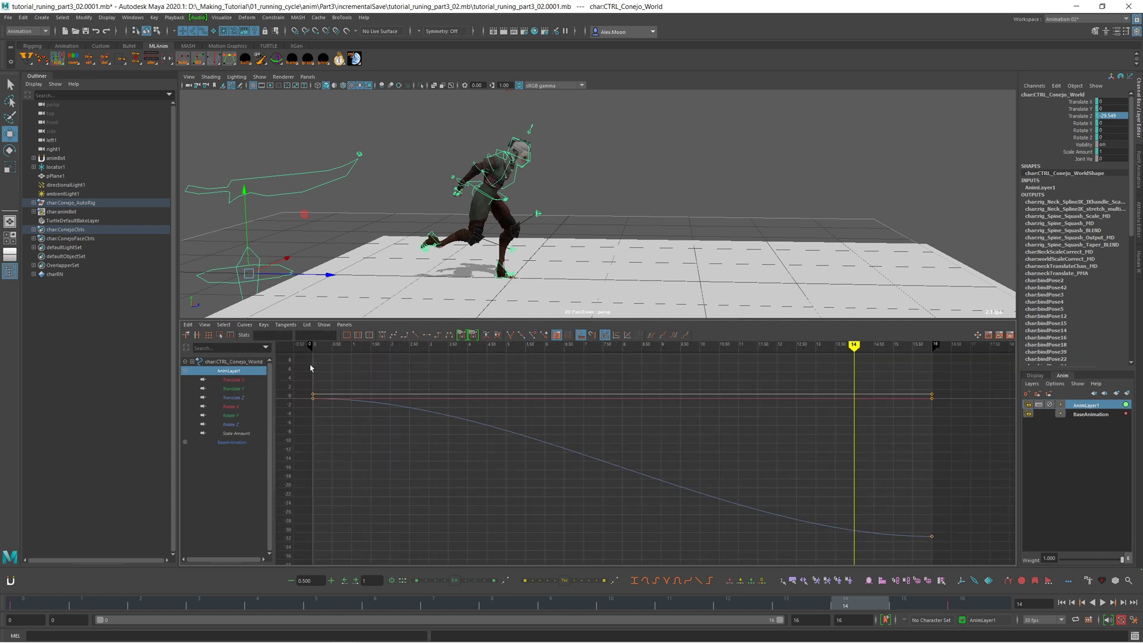
{"action": "left_click_drag", "start_coordinate": [300, 367], "coordinate": [979, 564]}
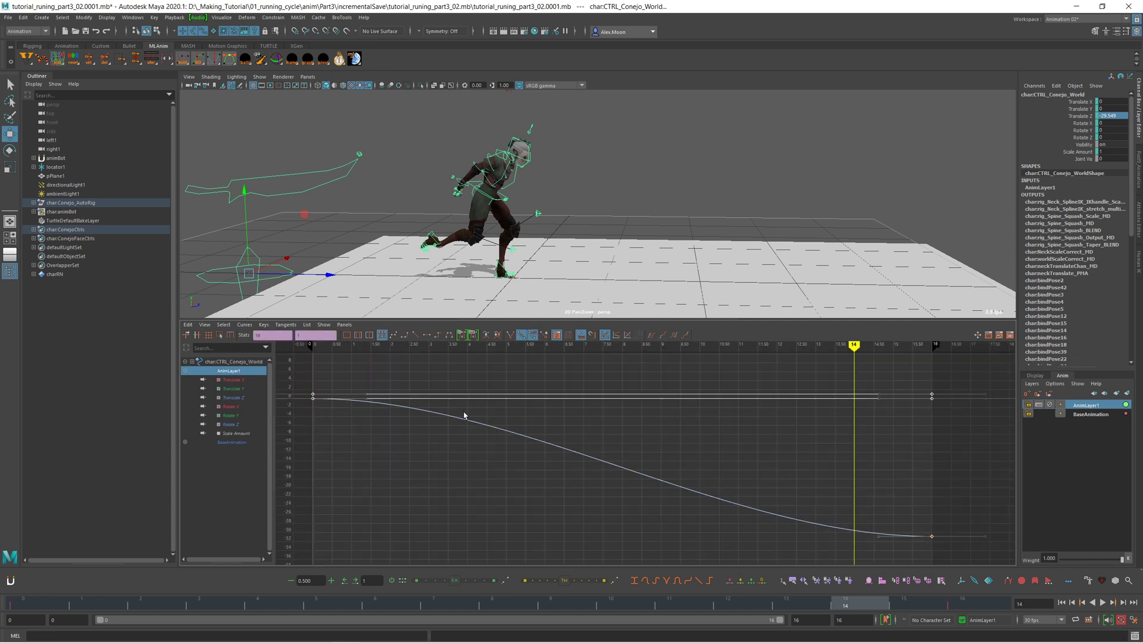
{"action": "left_click", "coordinate": [415, 336]}
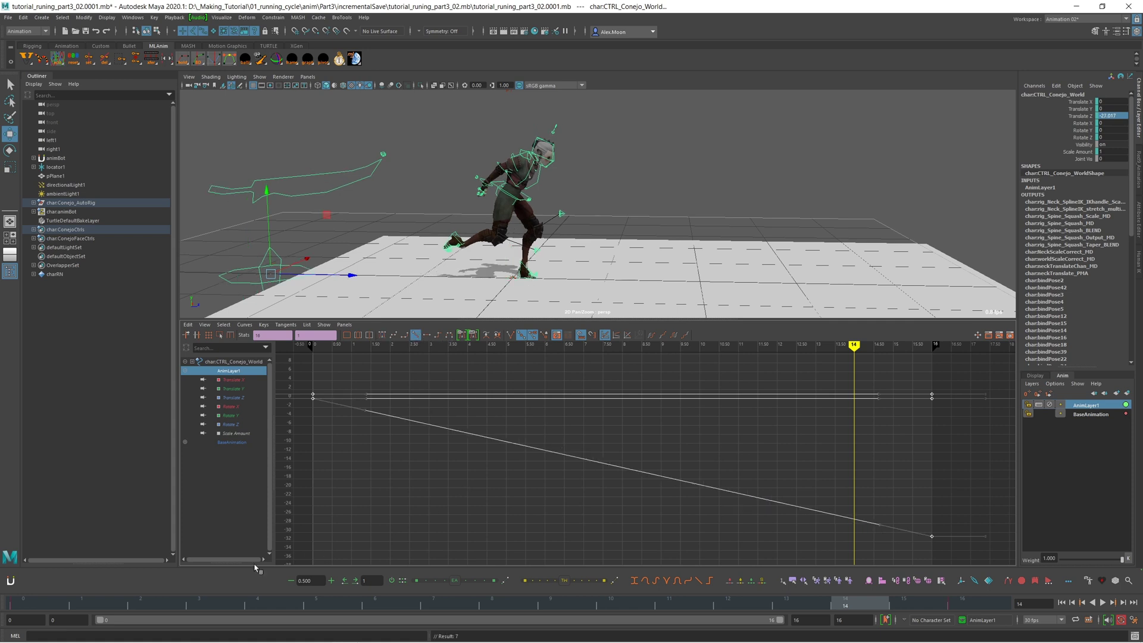
- Play the run in the enlarged viewport and examine the in-place cycle from several angles
{"action": "key", "text": "alt+v"}
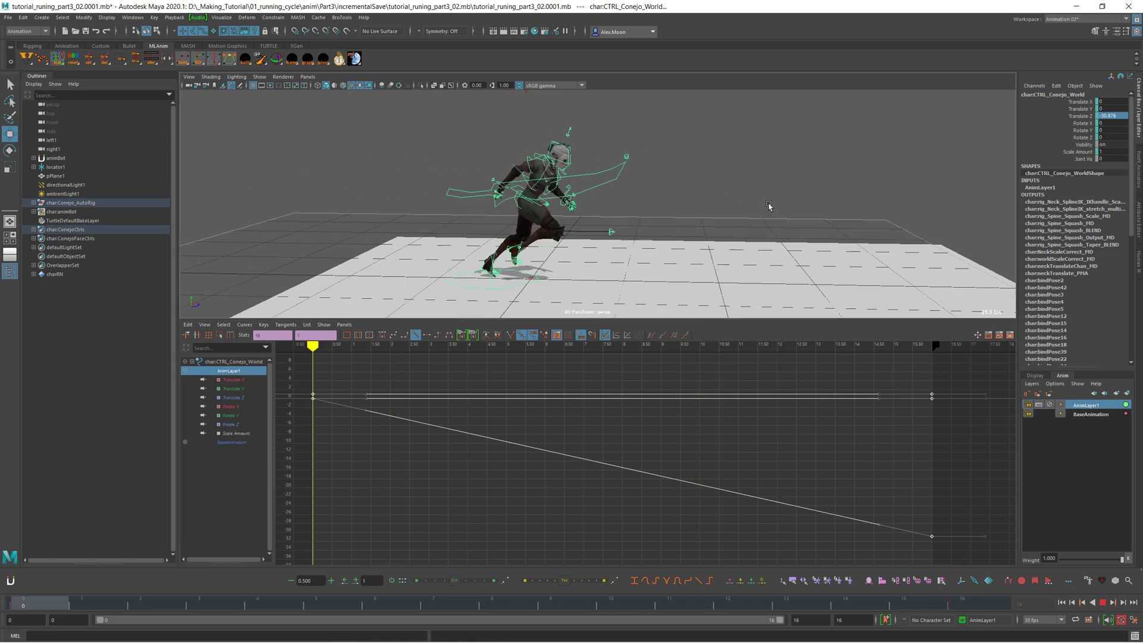
{"action": "left_click_drag", "start_coordinate": [761, 209], "coordinate": [8, 226], "text": "alt"}
{"action": "left_click", "coordinate": [10, 222]}
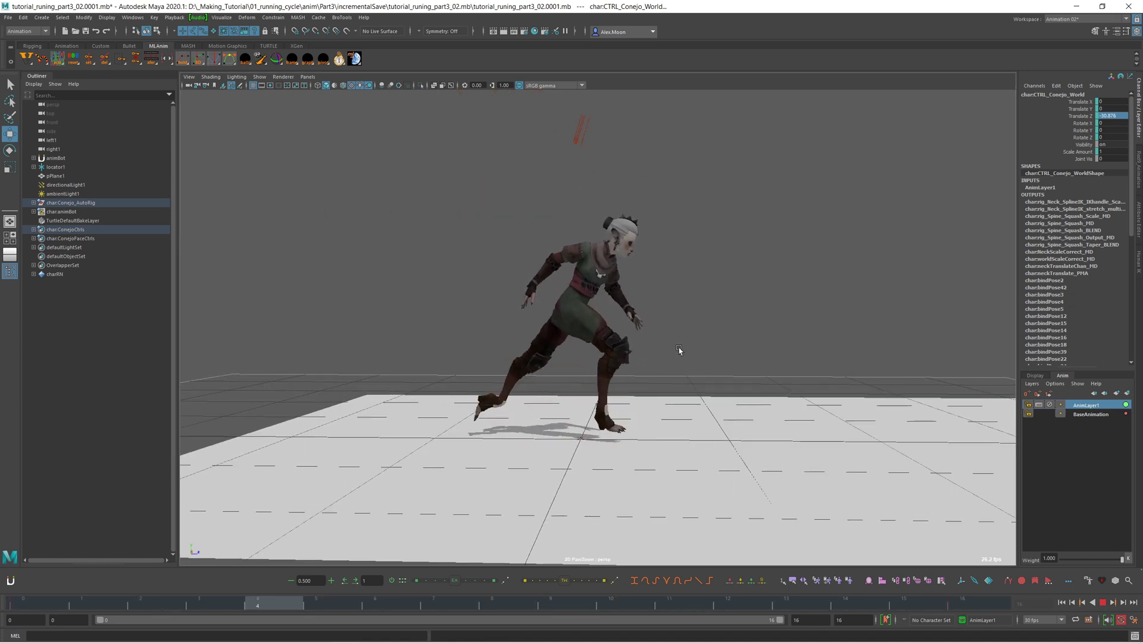
{"action": "left_click_drag", "start_coordinate": [679, 332], "coordinate": [654, 326], "text": "alt"}
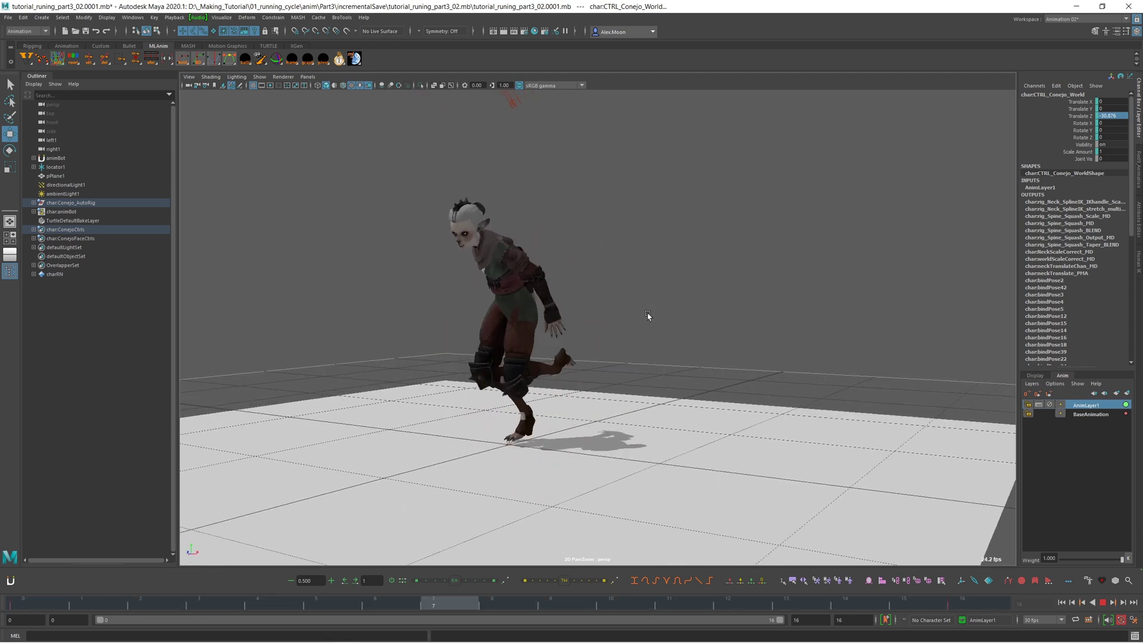
{"action": "left_click_drag", "start_coordinate": [607, 321], "coordinate": [733, 319], "text": "alt"}
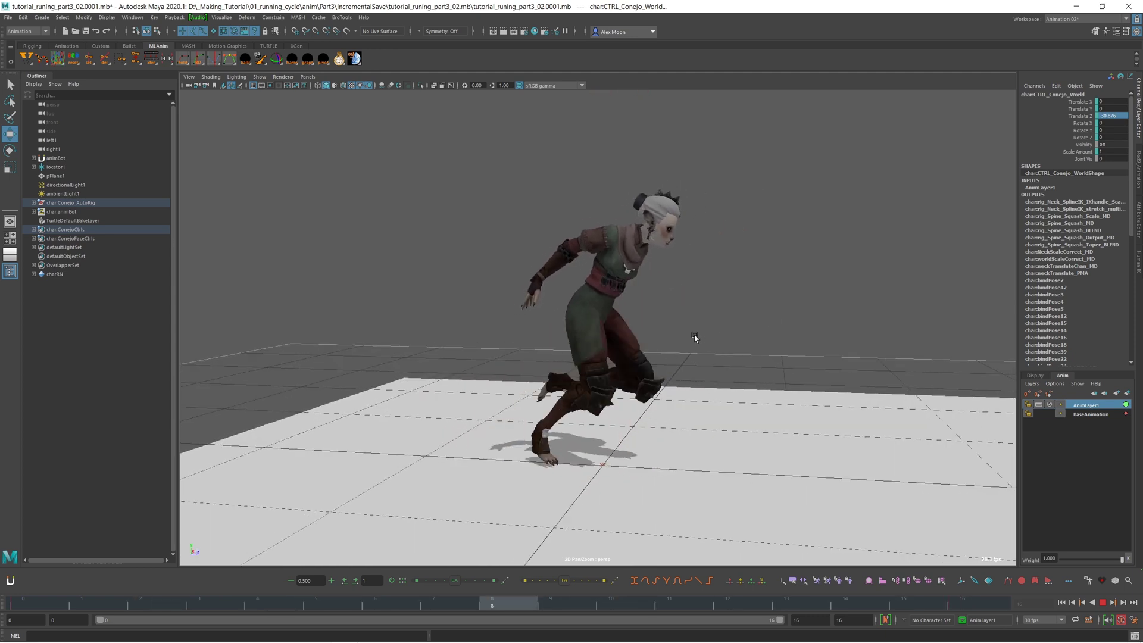
{"action": "key", "text": "bracketleft"}
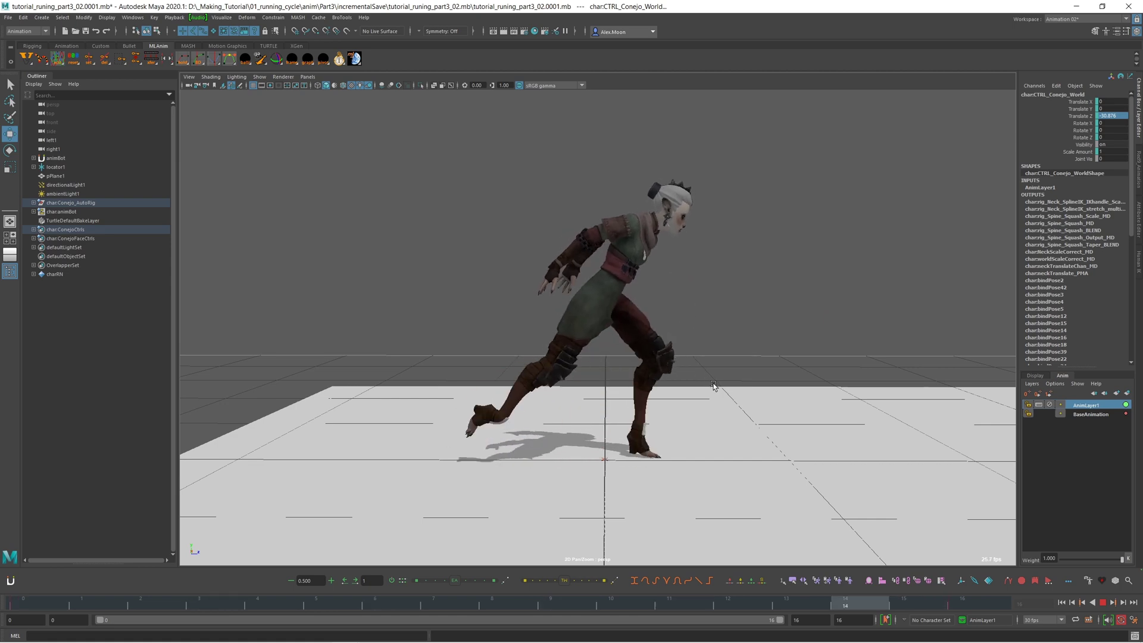
{"action": "left_click_drag", "start_coordinate": [736, 365], "coordinate": [765, 363], "text": "alt"}
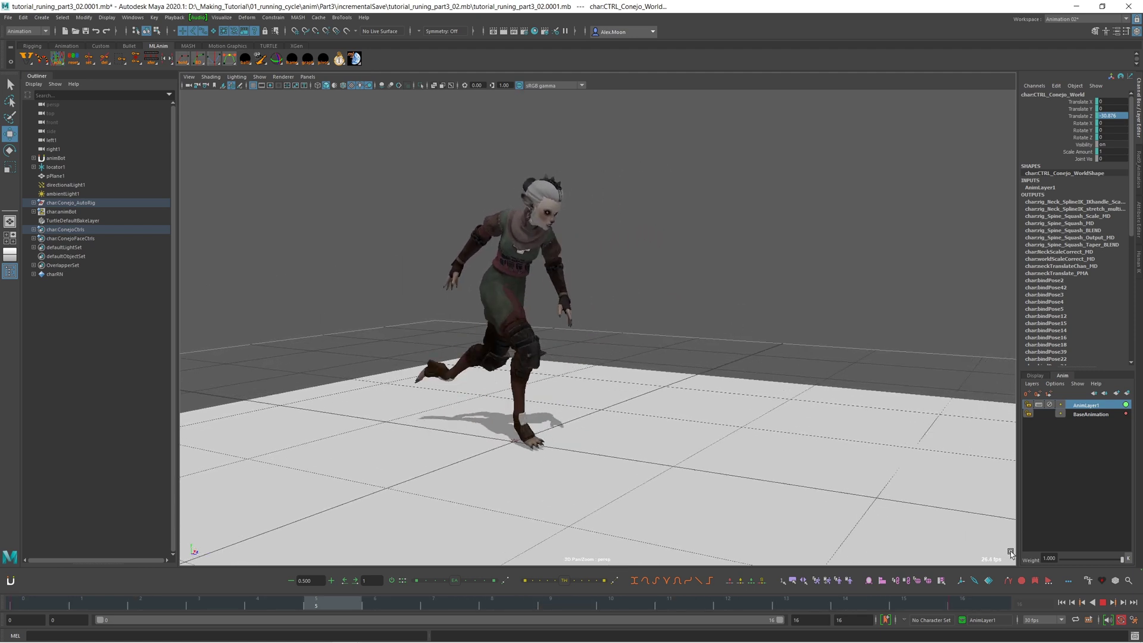
- Stop the playback and rename AnimLayer1 as inplace
{"action": "left_click", "coordinate": [1103, 602]}
{"action": "double_click", "coordinate": [1104, 407]}
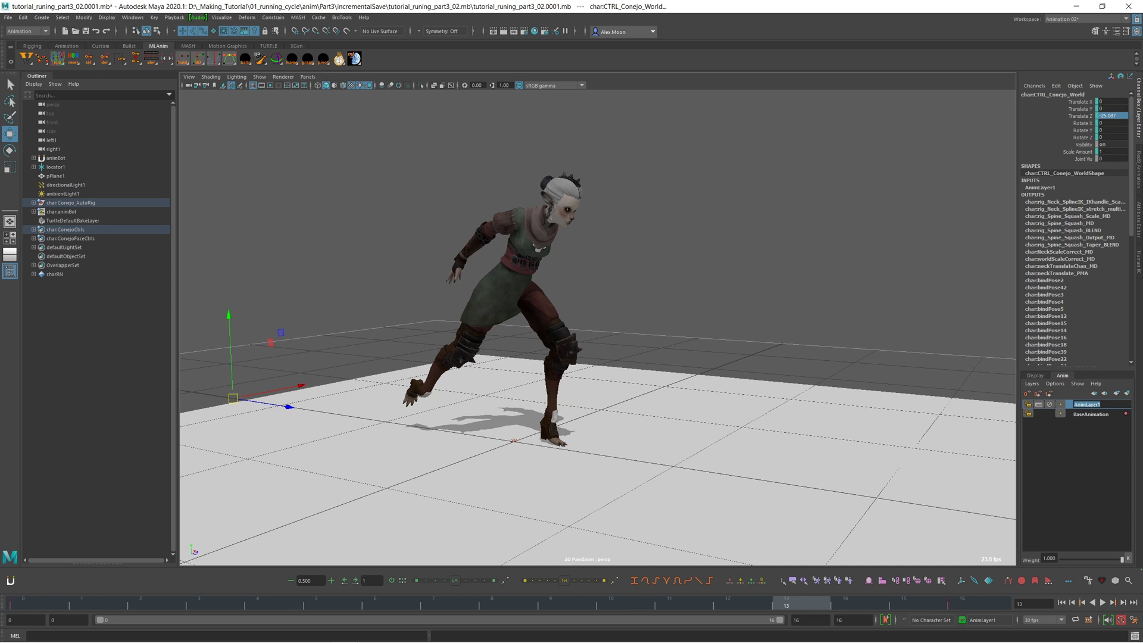
{"action": "type", "text": "inplace"}
{"action": "key", "text": "Return"}
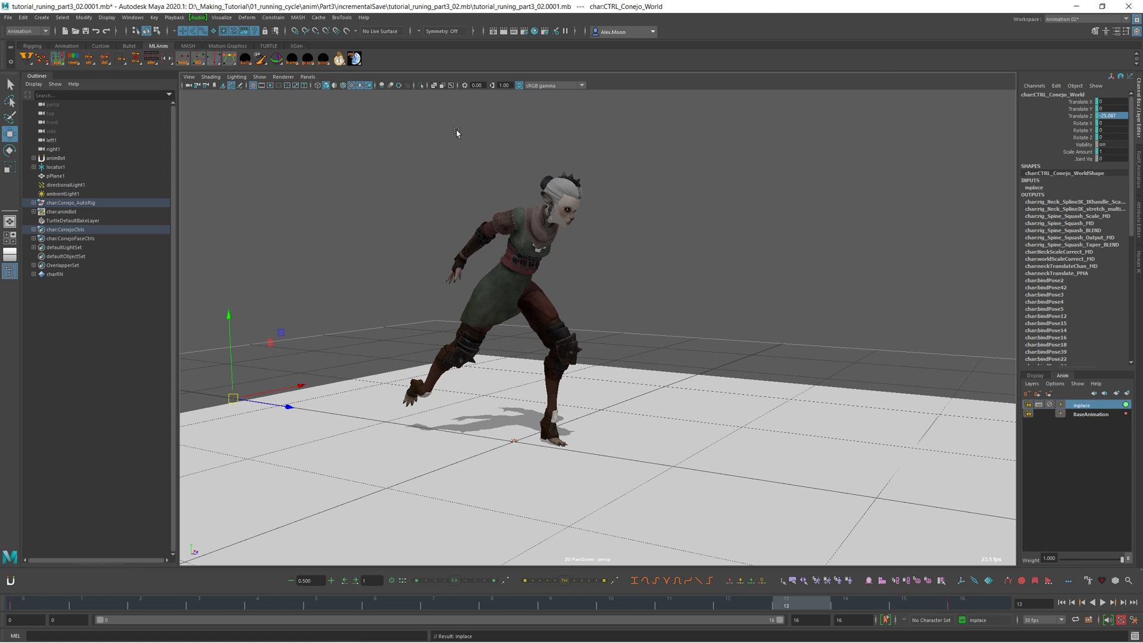
- Turn the inplace layer off and back on while scrubbing to compare the travelling and in-place runs
{"action": "left_click_drag", "start_coordinate": [598, 336], "coordinate": [566, 375], "text": "alt"}
{"action": "middle_click_drag", "start_coordinate": [566, 375], "coordinate": [555, 373], "text": "alt"}
{"action": "key", "text": "alt+v"}
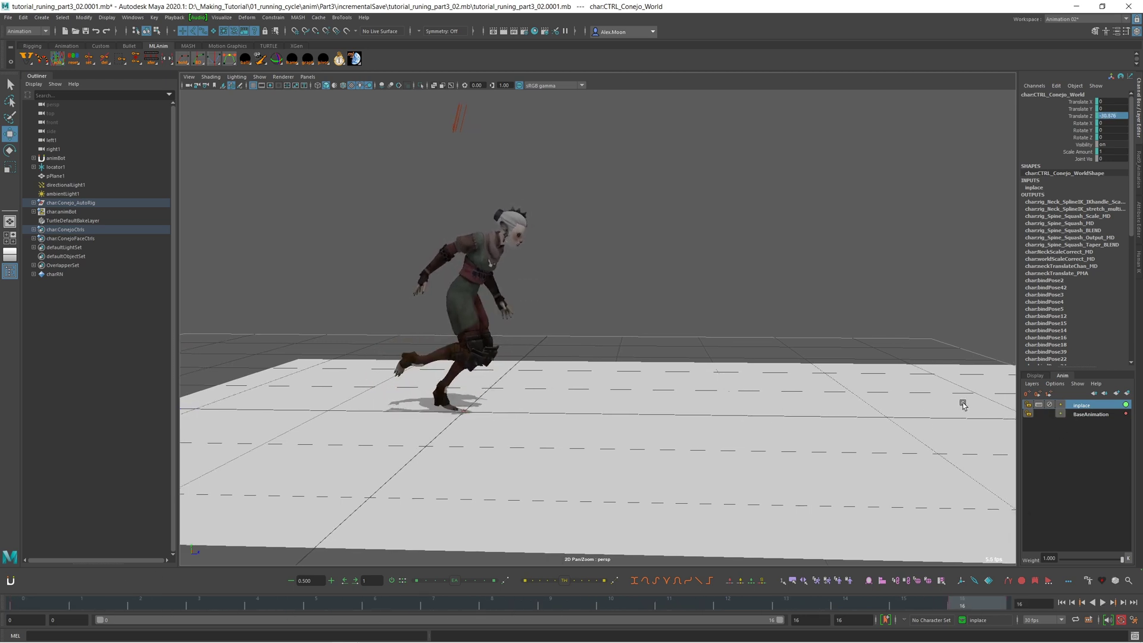
{"action": "left_click", "coordinate": [1051, 406]}
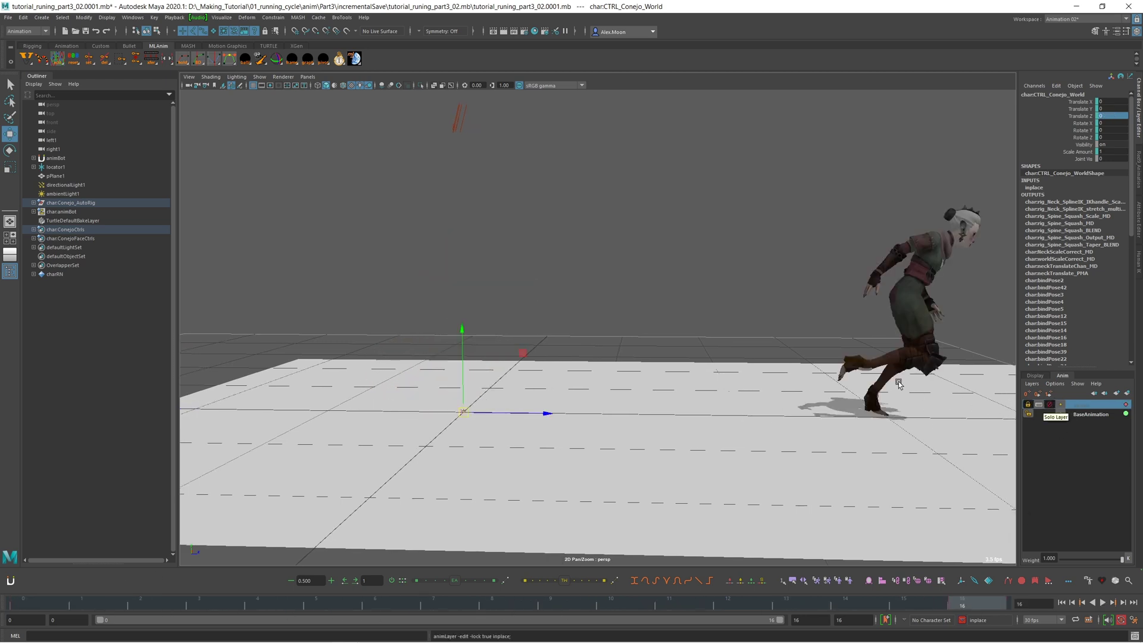
{"action": "middle_click_drag", "start_coordinate": [882, 382], "coordinate": [819, 391], "text": "alt"}
{"action": "middle_click_drag", "start_coordinate": [734, 452], "coordinate": [708, 452], "text": "alt"}
{"action": "left_click_drag", "start_coordinate": [951, 601], "coordinate": [1086, 589]}
{"action": "left_click", "coordinate": [1050, 406]}
{"action": "left_click_drag", "start_coordinate": [641, 324], "coordinate": [492, 329], "text": "alt"}
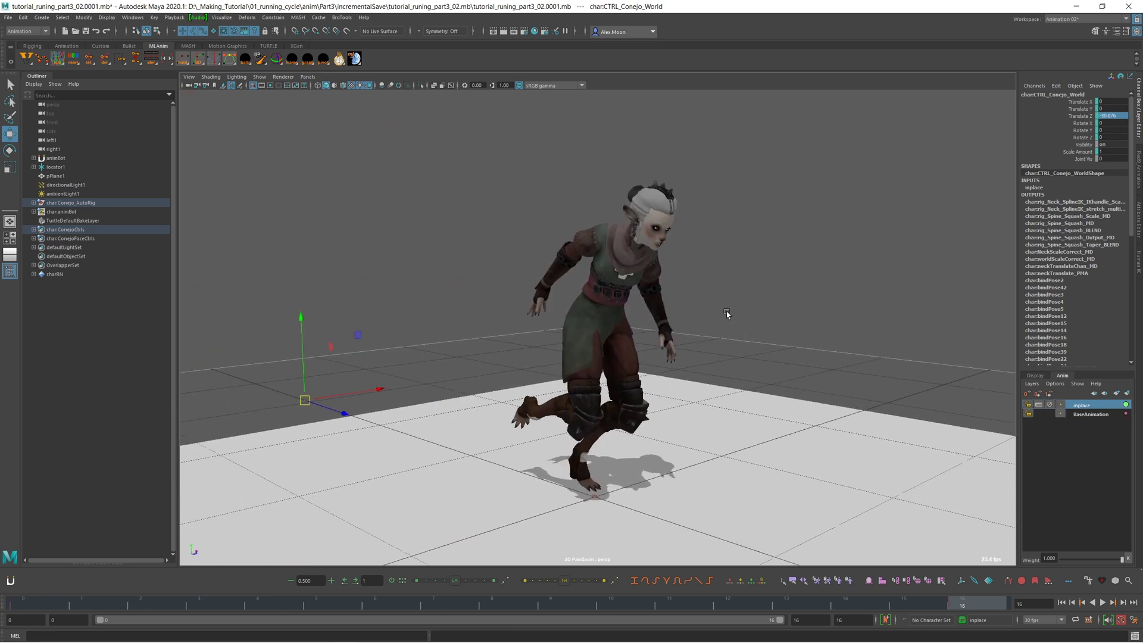
- Display the rig's control curves and select the character's right wrist control
{"action": "left_click", "coordinate": [771, 322]}
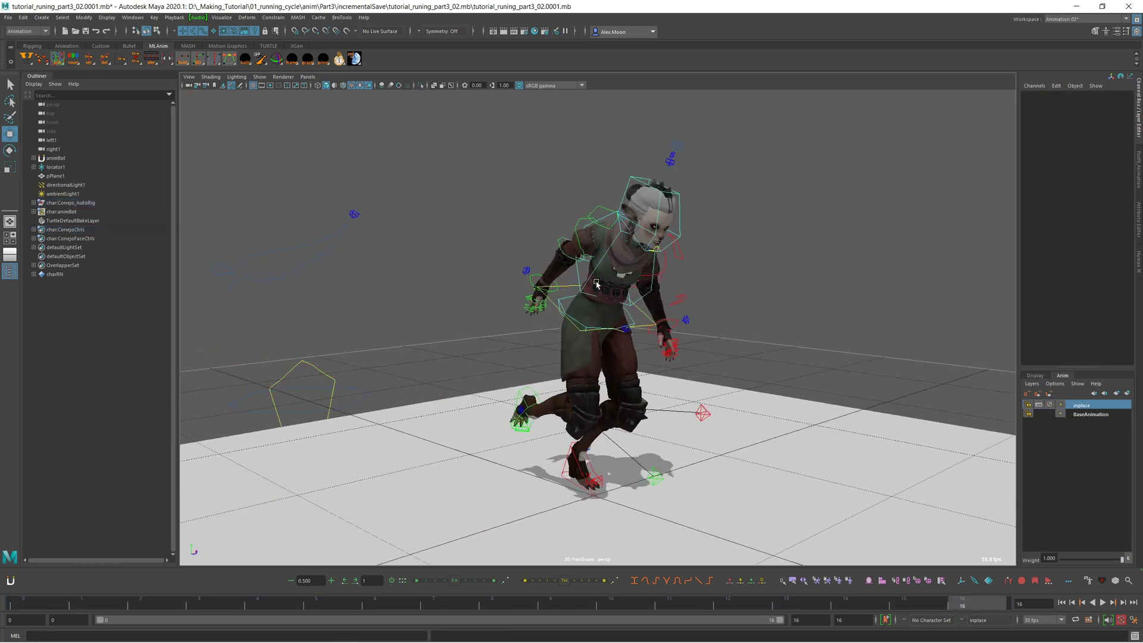
{"action": "left_click", "coordinate": [536, 275]}
{"action": "middle_click_drag", "start_coordinate": [660, 264], "coordinate": [640, 243], "text": "alt"}
{"action": "left_click_drag", "start_coordinate": [610, 277], "coordinate": [651, 292], "text": "alt"}
{"action": "middle_click_drag", "start_coordinate": [651, 292], "coordinate": [625, 283], "text": "alt"}
{"action": "left_click_drag", "start_coordinate": [651, 303], "coordinate": [724, 313], "text": "alt"}
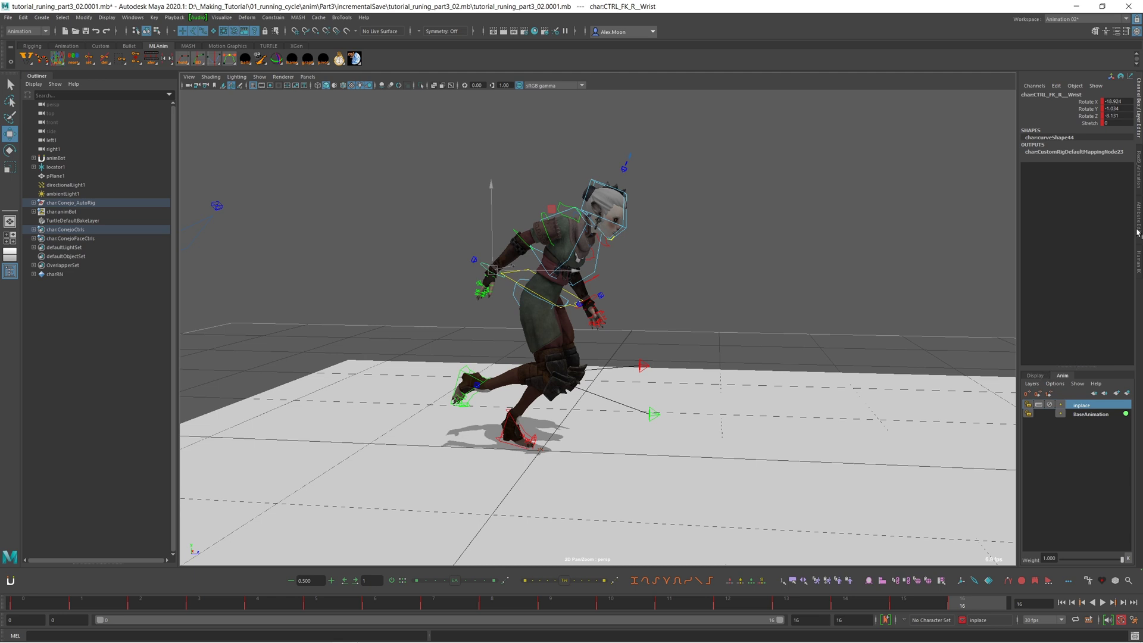
- Turn on the char:weapon display layer and bring the sword, shield and character into view together
{"action": "left_click", "coordinate": [1139, 162]}
{"action": "left_click", "coordinate": [1139, 210]}
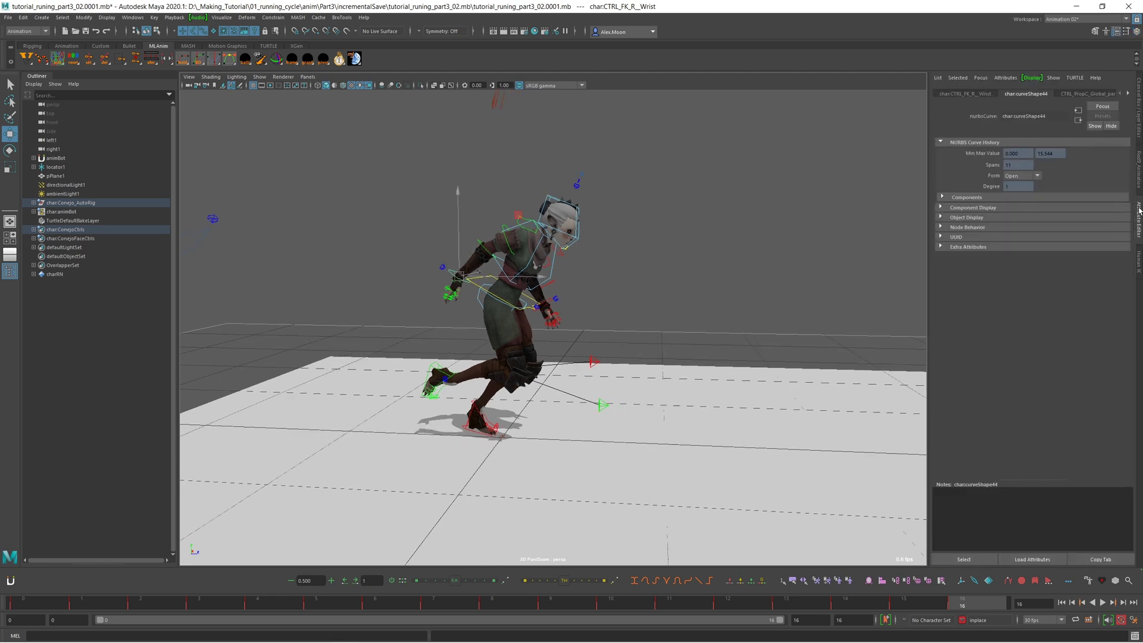
{"action": "left_click", "coordinate": [1139, 128]}
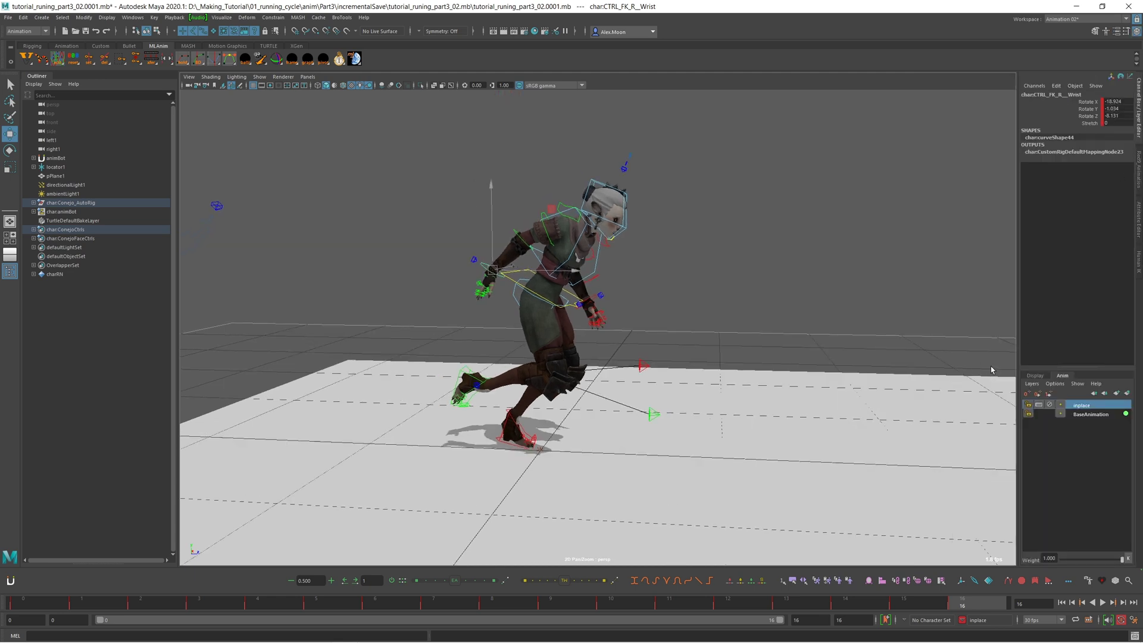
{"action": "left_click", "coordinate": [1034, 375]}
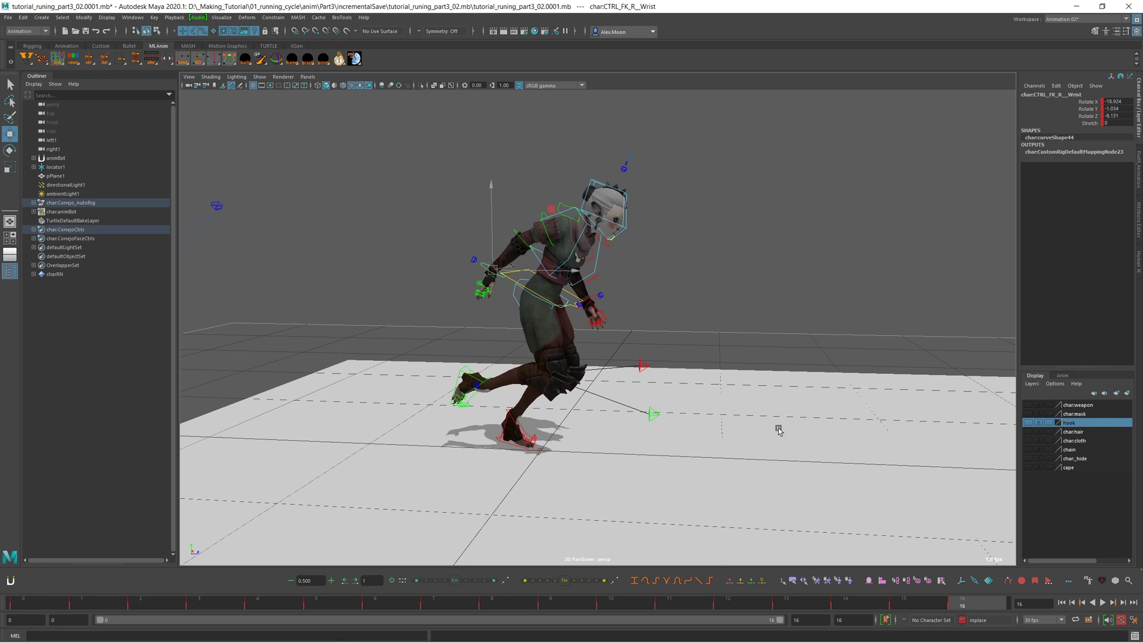
{"action": "middle_click_drag", "start_coordinate": [778, 427], "coordinate": [777, 423], "text": "alt"}
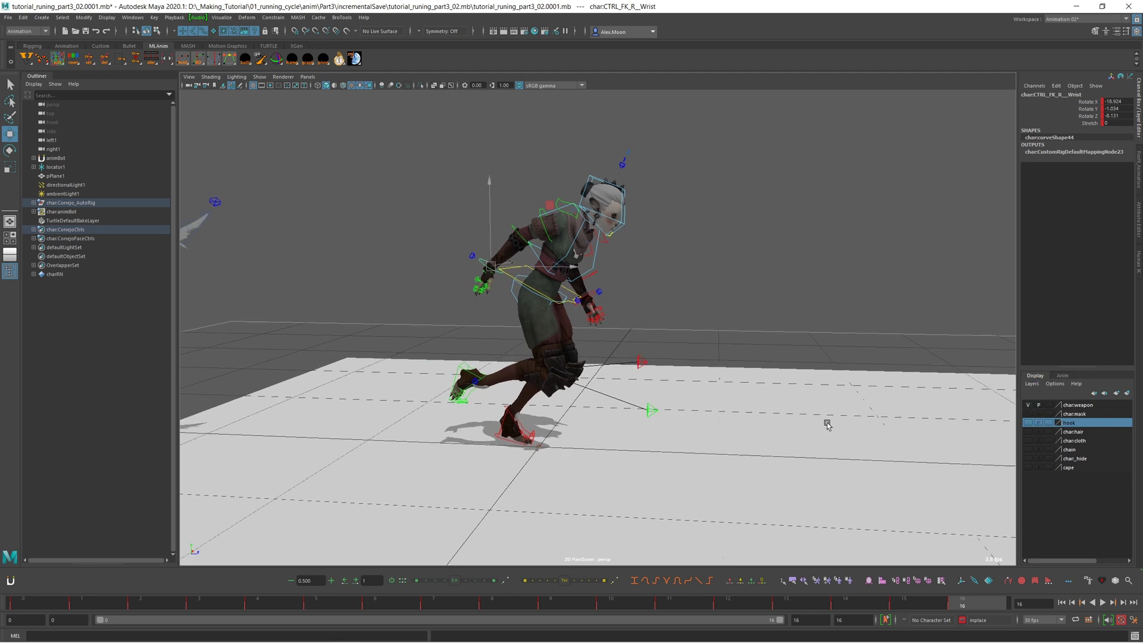
{"action": "right_click_drag", "start_coordinate": [826, 423], "coordinate": [839, 426], "text": "alt"}
{"action": "middle_click_drag", "start_coordinate": [840, 427], "coordinate": [919, 427], "text": "alt"}
{"action": "right_click_drag", "start_coordinate": [920, 427], "coordinate": [643, 383], "text": "alt"}
{"action": "middle_click_drag", "start_coordinate": [643, 382], "coordinate": [756, 380], "text": "alt"}
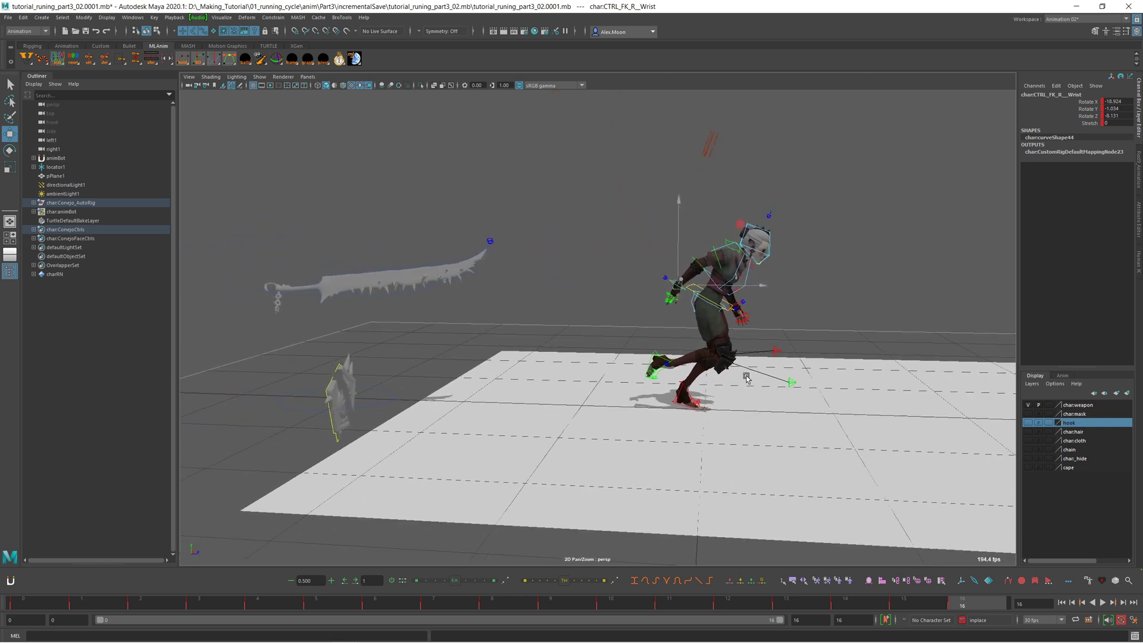
{"action": "left_click_drag", "start_coordinate": [756, 380], "coordinate": [733, 369], "text": "alt"}
{"action": "left_click", "coordinate": [824, 290]}
{"action": "middle_click_drag", "start_coordinate": [789, 289], "coordinate": [651, 268], "text": "alt"}
{"action": "left_click_drag", "start_coordinate": [650, 268], "coordinate": [647, 288], "text": "alt"}
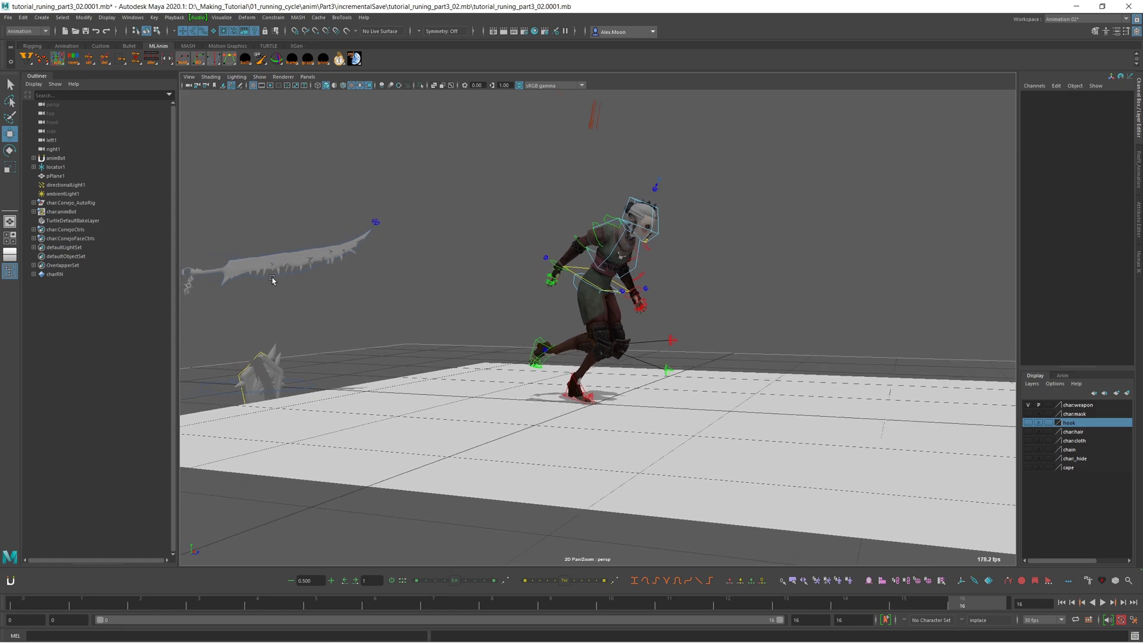
{"action": "middle_click_drag", "start_coordinate": [647, 288], "coordinate": [660, 289], "text": "alt"}
- At frame 0, move and rotate the sword control to bring its grip to the right hand
{"action": "left_click", "coordinate": [277, 271]}
{"action": "key", "text": "alt+shift+v"}
{"action": "mouse_move", "coordinate": [673, 239]}
{"action": "left_mouse_down", "text": "alt"}
{"action": "mouse_move", "coordinate": [589, 321]}
{"action": "mouse_move", "coordinate": [679, 256]}
{"action": "left_mouse_up", "text": "alt"}
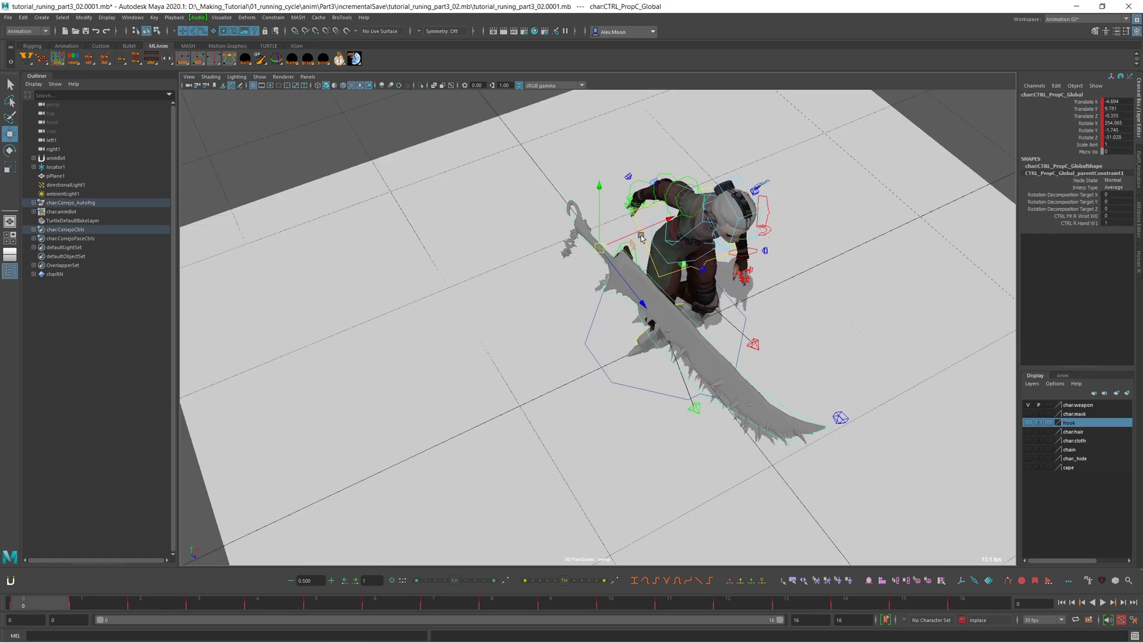
{"action": "right_click_drag", "start_coordinate": [679, 256], "coordinate": [727, 180], "text": "alt"}
{"action": "left_click_drag", "start_coordinate": [727, 181], "coordinate": [682, 194]}
{"action": "key", "text": "e"}
{"action": "left_click_drag", "start_coordinate": [649, 197], "coordinate": [643, 226]}
{"action": "key", "text": "w"}
{"action": "right_click_drag", "start_coordinate": [596, 239], "coordinate": [628, 226], "text": "alt"}
{"action": "left_click_drag", "start_coordinate": [627, 214], "coordinate": [682, 158], "text": "alt"}
- Curl the right hand's thumb and fingers around the sword grip using the right Fingers control
{"action": "left_click", "coordinate": [561, 209]}
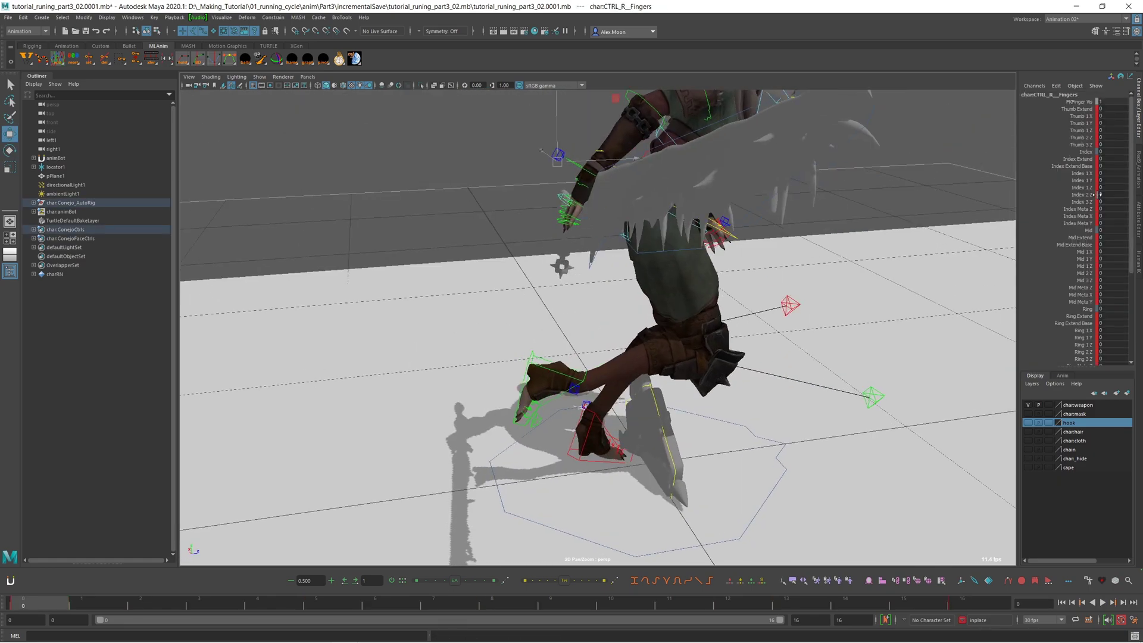
{"action": "left_click_drag", "start_coordinate": [1091, 187], "coordinate": [1091, 201]}
{"action": "left_click_drag", "start_coordinate": [1091, 265], "coordinate": [1091, 280], "text": "ctrl"}
{"action": "scroll", "coordinate": [1091, 286], "scroll_direction": "down", "scroll_amount": 2}
{"action": "left_click_drag", "start_coordinate": [1091, 303], "coordinate": [1091, 337], "text": "ctrl"}
{"action": "left_click_drag", "start_coordinate": [595, 256], "coordinate": [689, 289], "text": "alt"}
{"action": "middle_click_drag", "start_coordinate": [689, 289], "coordinate": [667, 288]}
{"action": "left_click_drag", "start_coordinate": [666, 288], "coordinate": [732, 298], "text": "alt"}
{"action": "scroll", "coordinate": [1091, 238], "scroll_direction": "up", "scroll_amount": 5}
{"action": "left_click_drag", "start_coordinate": [1084, 131], "coordinate": [1084, 138]}
{"action": "left_click", "coordinate": [1084, 144]}
- Move the sword to seat its grip inside the closed right hand
{"action": "middle_click_drag", "start_coordinate": [795, 259], "coordinate": [744, 262]}
{"action": "mouse_move", "coordinate": [744, 262]}
{"action": "left_mouse_down", "text": "alt"}
{"action": "mouse_move", "coordinate": [863, 225]}
{"action": "mouse_move", "coordinate": [908, 293]}
{"action": "mouse_move", "coordinate": [729, 248]}
{"action": "left_mouse_up", "text": "alt"}
{"action": "left_click", "coordinate": [864, 233]}
{"action": "key", "text": "w"}
{"action": "left_click_drag", "start_coordinate": [591, 194], "coordinate": [609, 203]}
- Select the shield's control and move the shield up to the character's left hand
{"action": "left_click_drag", "start_coordinate": [536, 333], "coordinate": [738, 298], "text": "alt"}
{"action": "left_click", "coordinate": [633, 445]}
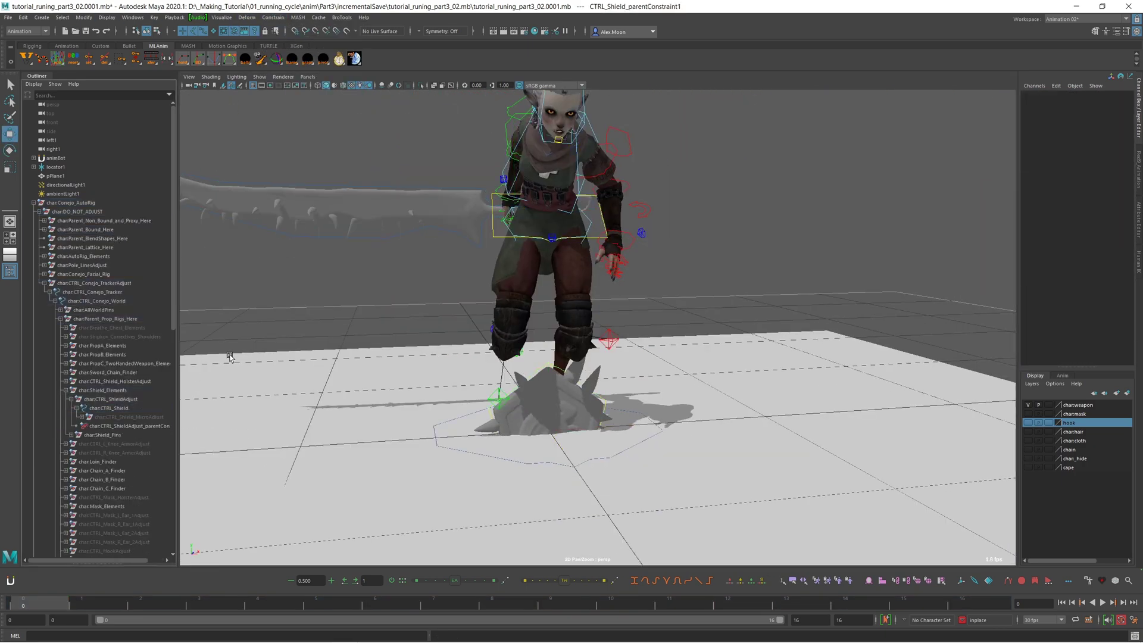
{"action": "left_click", "coordinate": [607, 393]}
{"action": "key", "text": "e"}
{"action": "left_click_drag", "start_coordinate": [684, 273], "coordinate": [601, 226], "text": "alt"}
{"action": "key", "text": "w"}
{"action": "left_click_drag", "start_coordinate": [641, 229], "coordinate": [667, 286]}
- Curl the left hand, setting the index, mid and ring Z joints to -57.3, Thumb 1 Z and 2 Z to -10, and Thumb 3 Z to -41.1
{"action": "left_click", "coordinate": [613, 289]}
{"action": "left_click_drag", "start_coordinate": [1082, 187], "coordinate": [1082, 202], "text": "ctrl"}
{"action": "mouse_move", "coordinate": [1082, 266]}
{"action": "left_mouse_down", "text": "ctrl"}
{"action": "mouse_move", "coordinate": [1083, 281]}
{"action": "mouse_move", "coordinate": [1083, 266]}
{"action": "left_mouse_up", "text": "ctrl"}
{"action": "scroll", "coordinate": [1107, 311], "scroll_direction": "down", "scroll_amount": 3}
{"action": "mouse_move", "coordinate": [1084, 331]}
{"action": "left_mouse_down", "text": "ctrl"}
{"action": "mouse_move", "coordinate": [1088, 319]}
{"action": "mouse_move", "coordinate": [1085, 345]}
{"action": "left_mouse_up", "text": "ctrl"}
{"action": "scroll", "coordinate": [1085, 333], "scroll_direction": "down", "scroll_amount": 2}
{"action": "middle_click_drag", "start_coordinate": [596, 263], "coordinate": [638, 262]}
{"action": "scroll", "coordinate": [1082, 239], "scroll_direction": "up", "scroll_amount": 10}
{"action": "left_click_drag", "start_coordinate": [1082, 130], "coordinate": [1081, 145]}
- Rotate and move the shield until its handle fits the closed left hand
{"action": "left_click_drag", "start_coordinate": [631, 268], "coordinate": [661, 262], "text": "alt"}
{"action": "left_click", "coordinate": [662, 399]}
{"action": "key", "text": "e"}
{"action": "left_click_drag", "start_coordinate": [684, 205], "coordinate": [792, 202], "text": "alt"}
{"action": "left_click_drag", "start_coordinate": [595, 251], "coordinate": [476, 262]}
{"action": "key", "text": "e"}
{"action": "key", "text": "w"}
{"action": "mouse_move", "coordinate": [705, 224]}
{"action": "right_mouse_down", "text": "alt"}
{"action": "mouse_move", "coordinate": [712, 184]}
{"action": "mouse_move", "coordinate": [685, 226]}
{"action": "right_mouse_up", "text": "alt"}
- Parent-constrain the shield to the character's left hand
{"action": "left_click", "coordinate": [624, 250]}
{"action": "left_click", "coordinate": [663, 353], "text": "shift"}
{"action": "left_click", "coordinate": [275, 17]}
{"action": "left_click", "coordinate": [284, 37]}
{"action": "left_click", "coordinate": [744, 197]}
{"action": "left_click_drag", "start_coordinate": [643, 238], "coordinate": [717, 298], "text": "alt"}
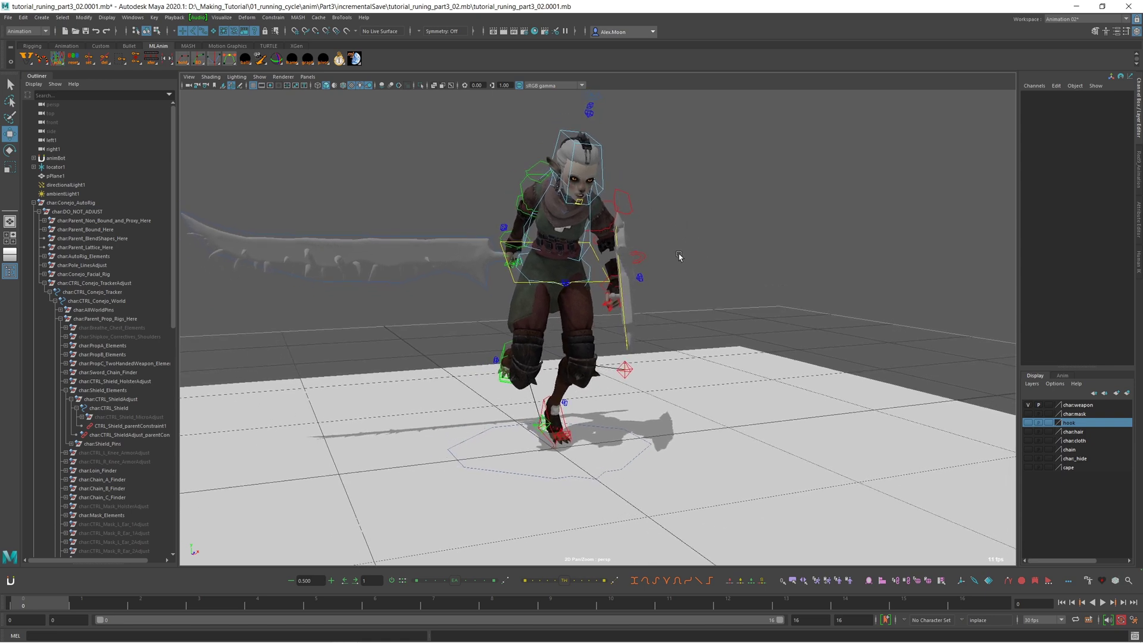
- Play the run with the sword and shield, examine it from several angles, and stop the playback
{"action": "left_click_drag", "start_coordinate": [752, 349], "coordinate": [830, 380], "text": "alt"}
{"action": "key", "text": "alt+v"}
{"action": "left_click_drag", "start_coordinate": [806, 337], "coordinate": [749, 349], "text": "alt"}
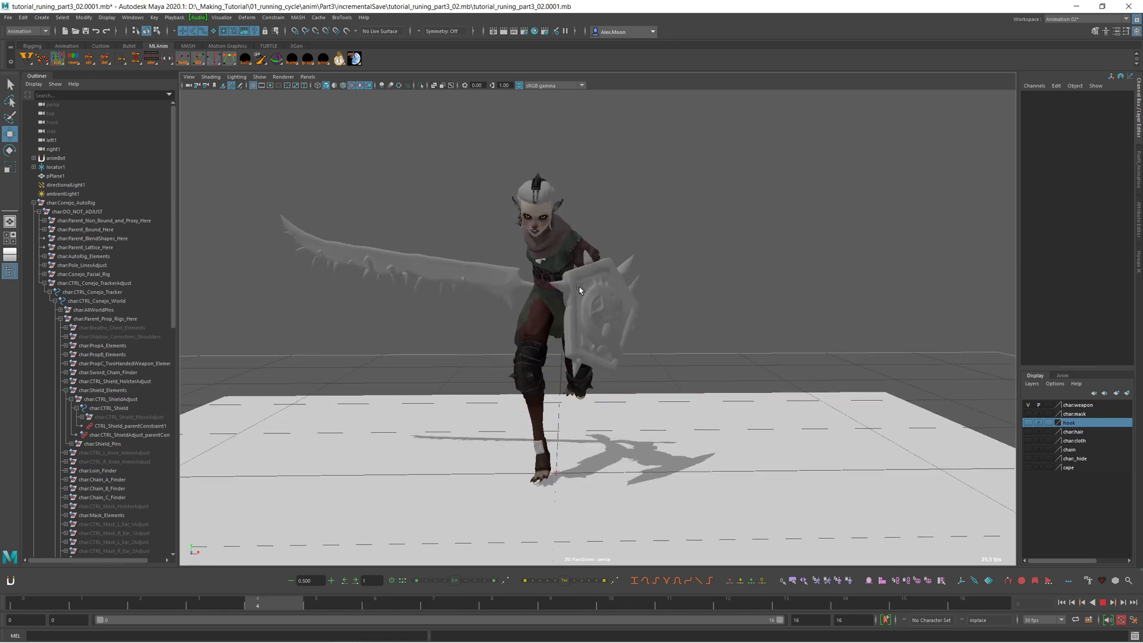
{"action": "mouse_move", "coordinate": [523, 285]}
{"action": "left_mouse_down", "text": "alt"}
{"action": "mouse_move", "coordinate": [563, 307]}
{"action": "mouse_move", "coordinate": [512, 278]}
{"action": "mouse_move", "coordinate": [583, 289]}
{"action": "mouse_move", "coordinate": [545, 288]}
{"action": "left_mouse_up", "text": "alt"}
{"action": "left_click", "coordinate": [1104, 603]}
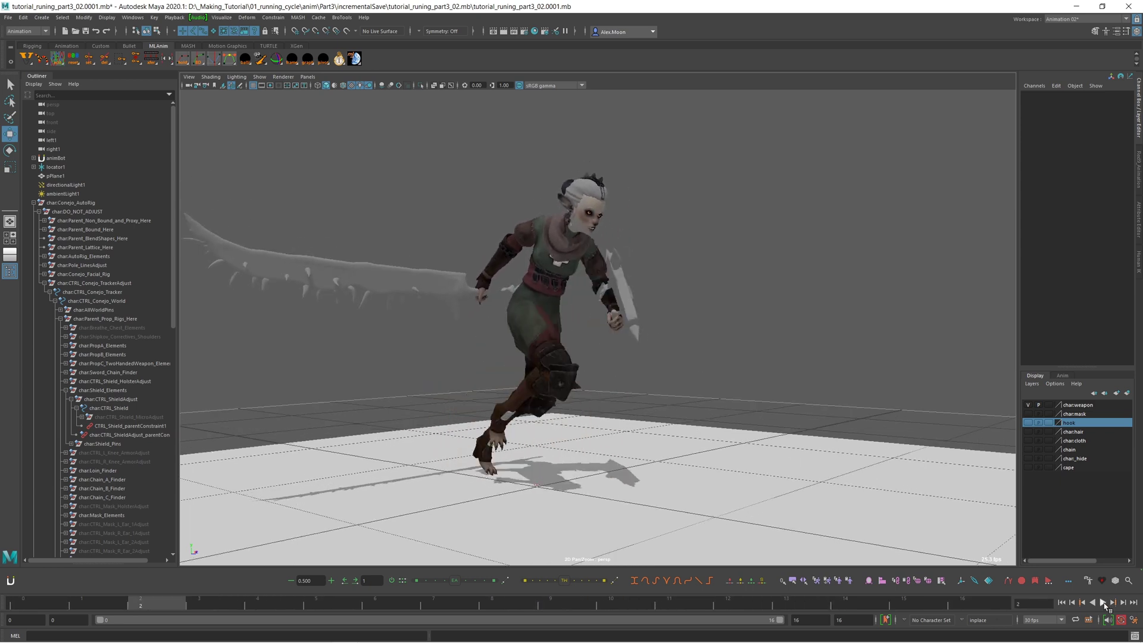
{"action": "left_click", "coordinate": [1104, 604]}
{"action": "left_click", "coordinate": [1105, 603]}
- Select the Fingers controls of both hands and delete their keys at frame 16
{"action": "right_click_drag", "start_coordinate": [427, 204], "coordinate": [462, 305], "text": "alt"}
{"action": "left_click_drag", "start_coordinate": [450, 291], "coordinate": [469, 308]}
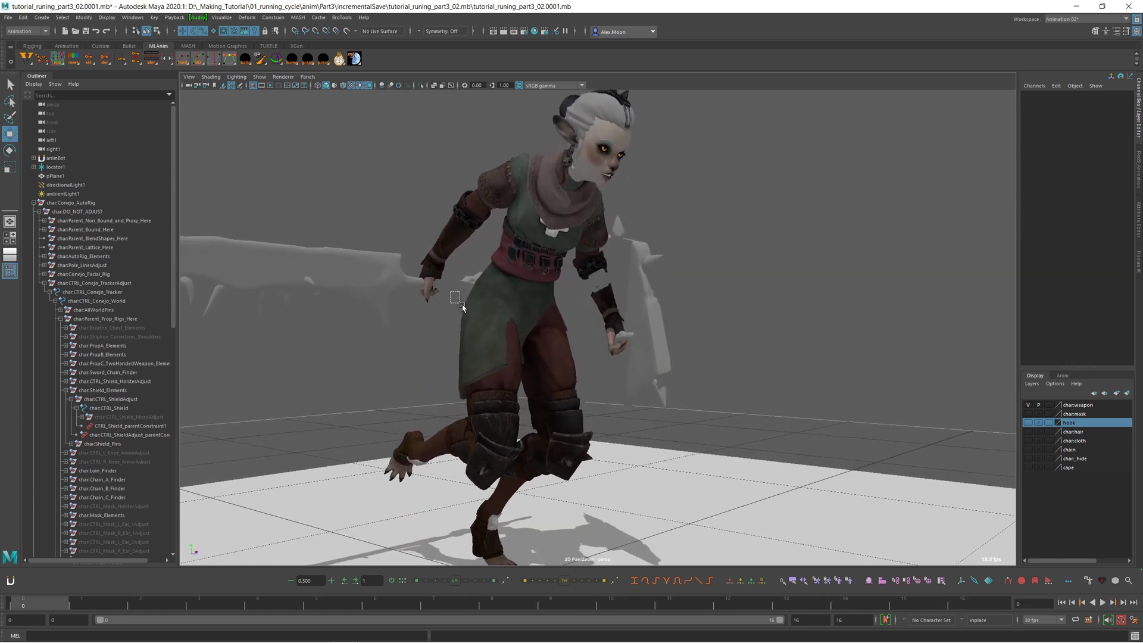
{"action": "key", "text": "alt+1"}
{"action": "left_click_drag", "start_coordinate": [410, 256], "coordinate": [403, 287], "text": "alt"}
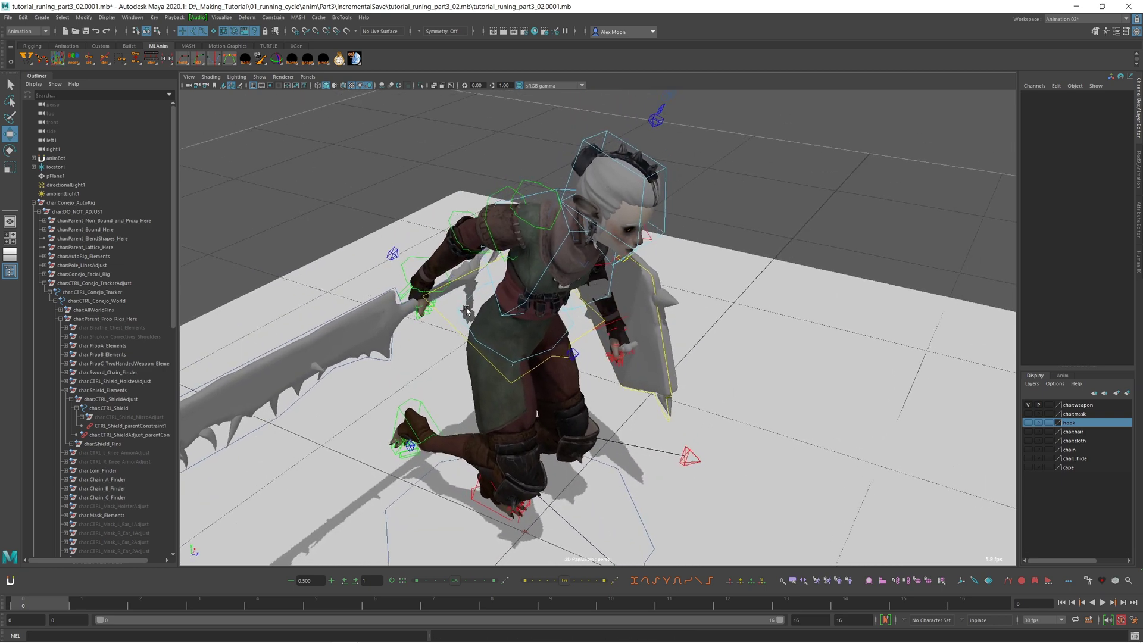
{"action": "left_click", "coordinate": [410, 293]}
{"action": "left_click_drag", "start_coordinate": [702, 417], "coordinate": [652, 365], "text": "alt"}
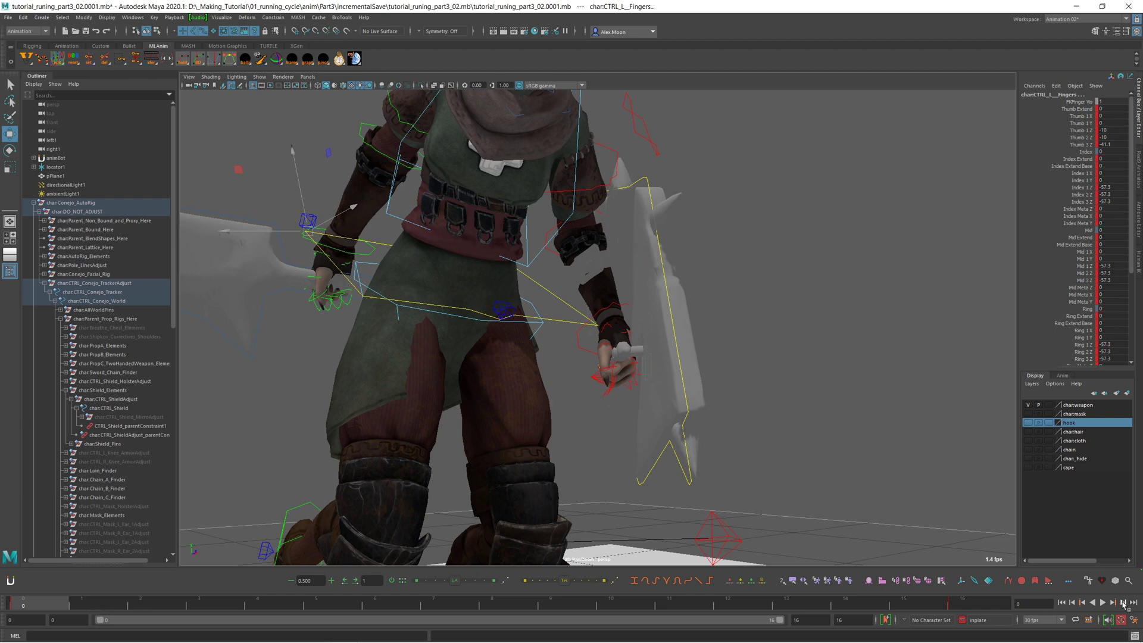
{"action": "left_click", "coordinate": [964, 604]}
{"action": "right_click", "coordinate": [964, 605]}
{"action": "left_click", "coordinate": [992, 466]}
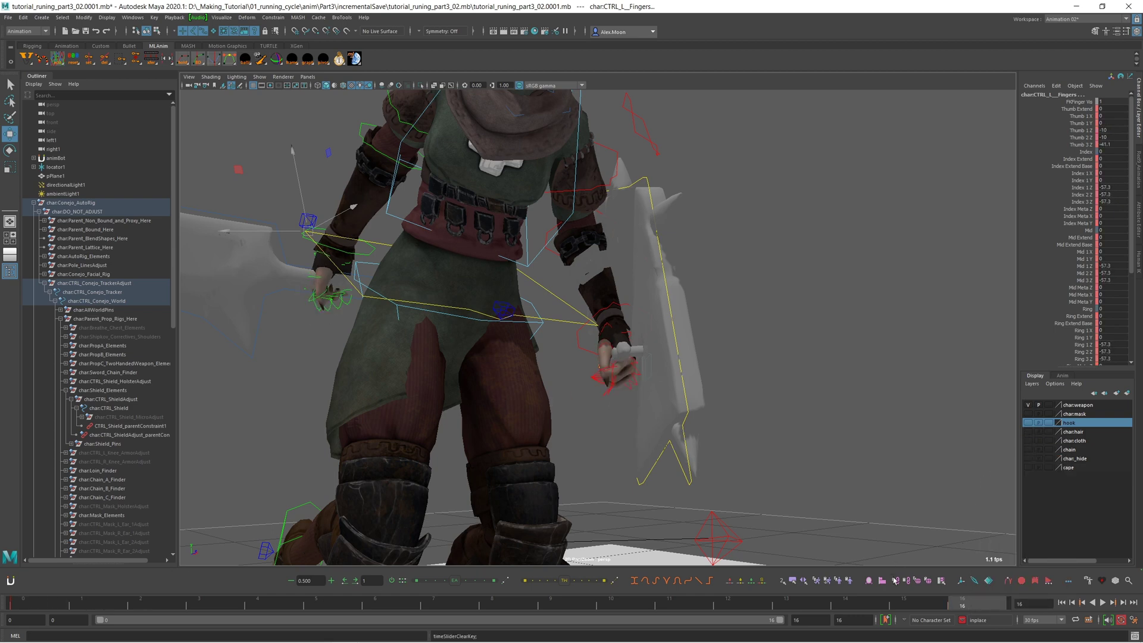
{"action": "left_click_drag", "start_coordinate": [930, 607], "coordinate": [857, 572]}
- Play the armed run again with the controls hidden, check the hands and weapons, and stop playback
{"action": "right_click_drag", "start_coordinate": [653, 370], "coordinate": [620, 365], "text": "alt"}
{"action": "left_click_drag", "start_coordinate": [621, 364], "coordinate": [579, 369], "text": "alt"}
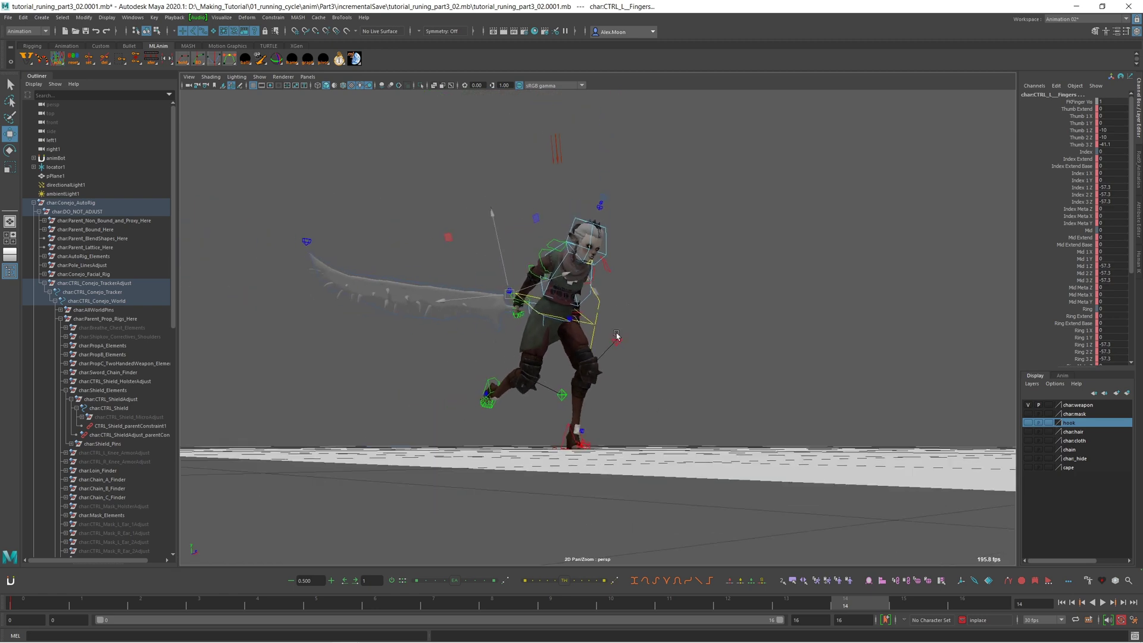
{"action": "left_click", "coordinate": [765, 276]}
{"action": "key", "text": "alt+v"}
{"action": "left_click_drag", "start_coordinate": [725, 291], "coordinate": [715, 289], "text": "alt"}
{"action": "key", "text": "alt+1"}
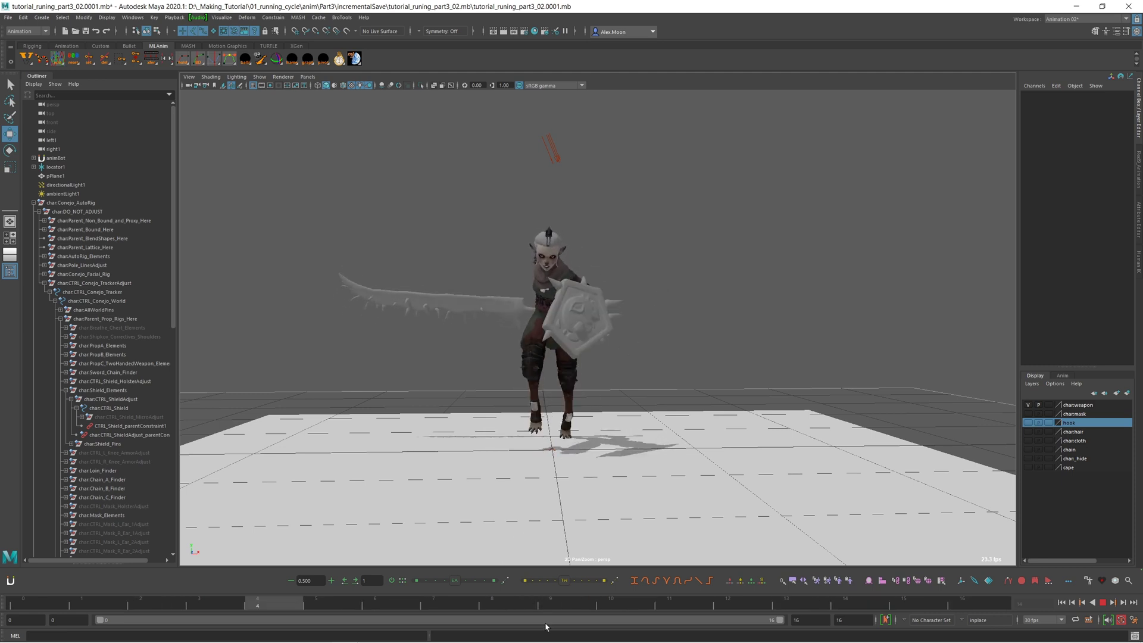
{"action": "key", "text": "alt+v"}
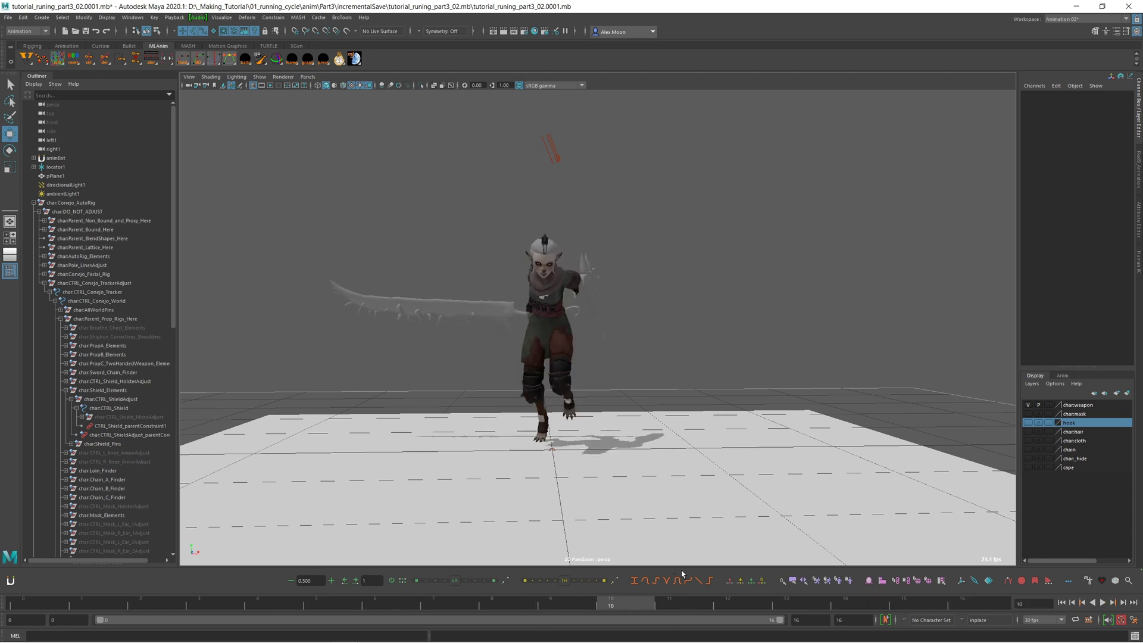
- Return to frame 0 and display the rig's control curves again
{"action": "left_click_drag", "start_coordinate": [647, 607], "coordinate": [30, 605]}
{"action": "mouse_move", "coordinate": [452, 178]}
{"action": "left_mouse_down", "text": "alt"}
{"action": "mouse_move", "coordinate": [643, 220]}
{"action": "mouse_move", "coordinate": [723, 193]}
{"action": "left_mouse_up", "text": "alt"}
{"action": "left_click_drag", "start_coordinate": [724, 192], "coordinate": [763, 207]}
{"action": "left_click_drag", "start_coordinate": [728, 316], "coordinate": [697, 301], "text": "alt"}
{"action": "left_click_drag", "start_coordinate": [770, 314], "coordinate": [601, 283], "text": "alt"}
{"action": "key", "text": "alt+1"}
- Create an animation layer from the selected right arm FK controls and place it beneath the inplace layer
{"action": "scroll", "coordinate": [544, 254], "scroll_direction": "up", "scroll_amount": 3}
{"action": "left_click_drag", "start_coordinate": [545, 254], "coordinate": [524, 250], "text": "alt"}
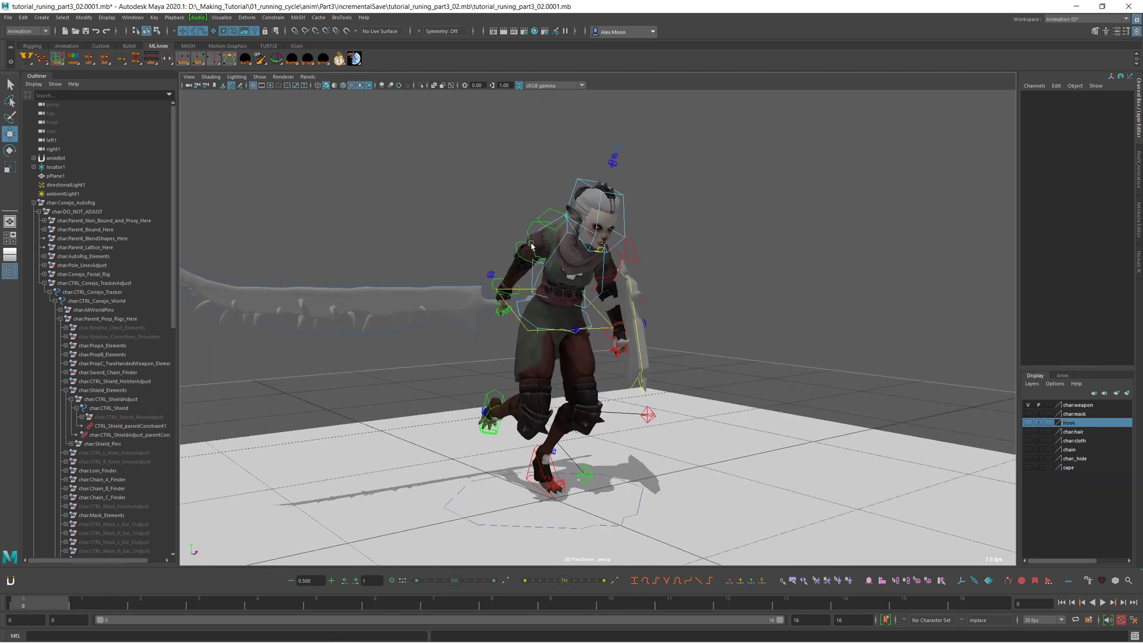
{"action": "left_click", "coordinate": [523, 250]}
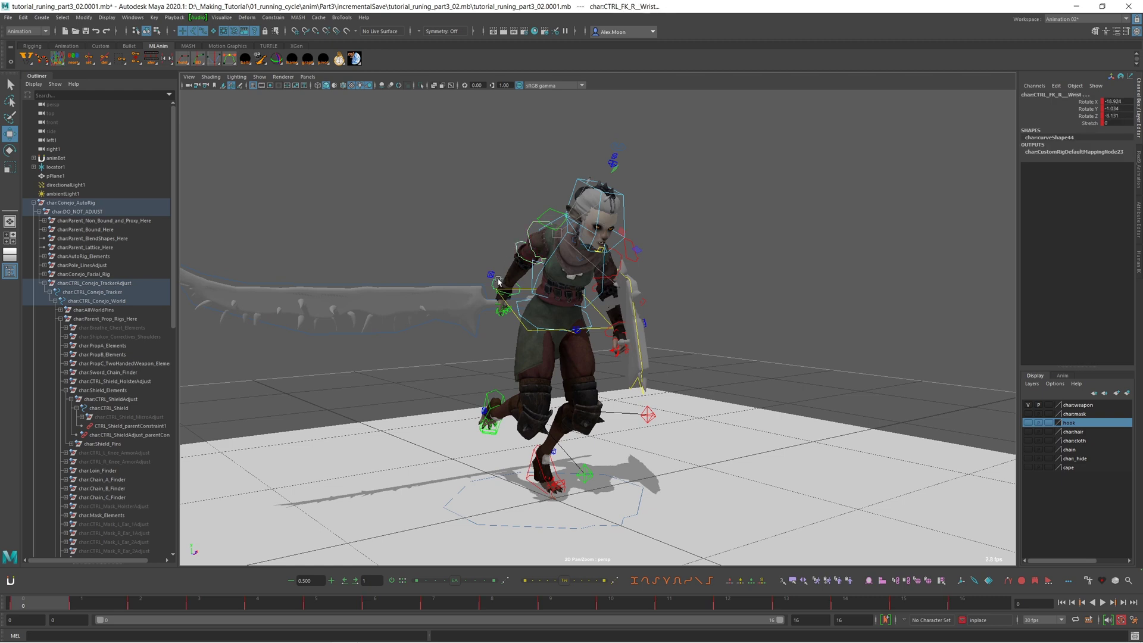
{"action": "left_click_drag", "start_coordinate": [564, 329], "coordinate": [583, 314], "text": "alt"}
{"action": "left_click", "coordinate": [1069, 376]}
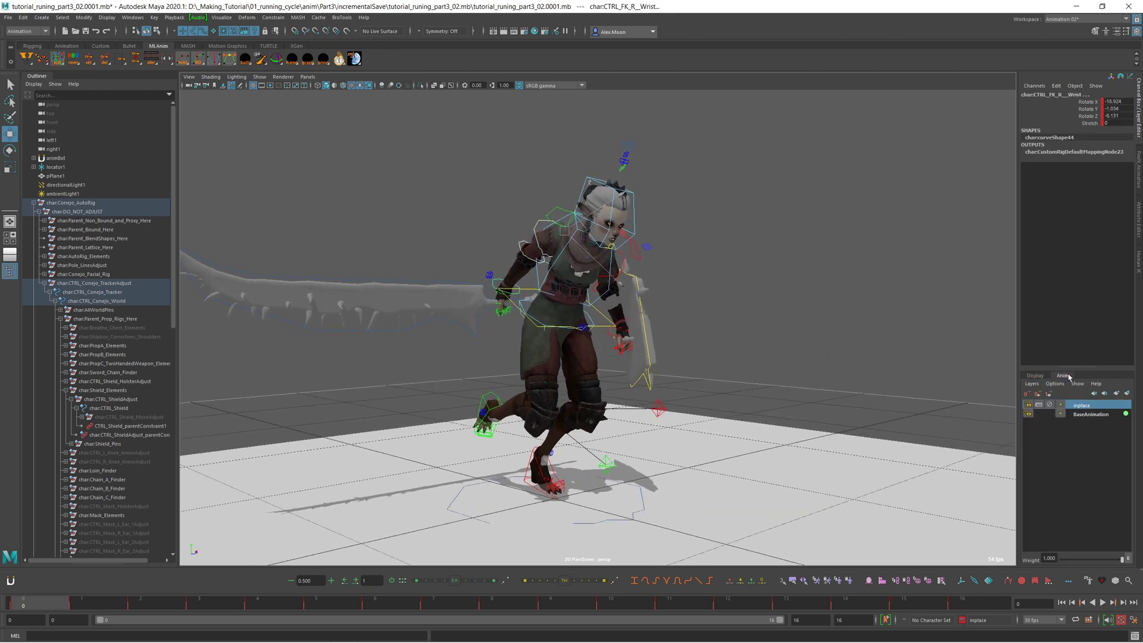
{"action": "left_click", "coordinate": [1127, 393]}
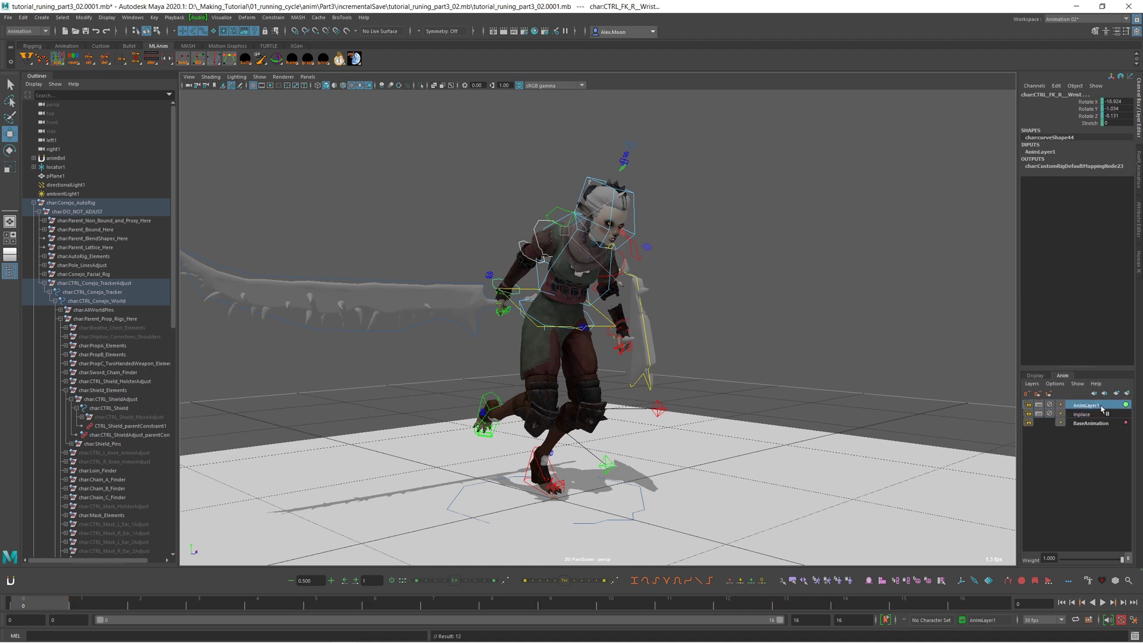
{"action": "left_click_drag", "start_coordinate": [833, 409], "coordinate": [667, 342], "text": "alt"}
{"action": "scroll", "coordinate": [572, 262], "scroll_direction": "up", "scroll_amount": 3}
{"action": "left_click", "coordinate": [683, 309]}
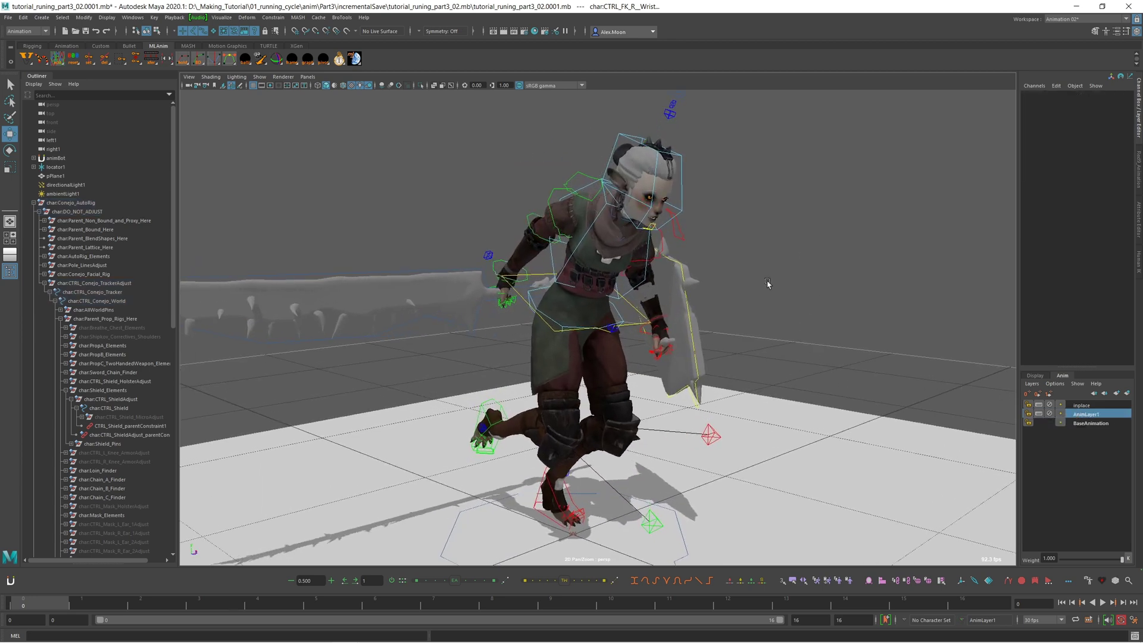
- On AnimLayer1, rotate the right wrist control at frame 0 to angle the sword down toward the ground
{"action": "left_click", "coordinate": [500, 261]}
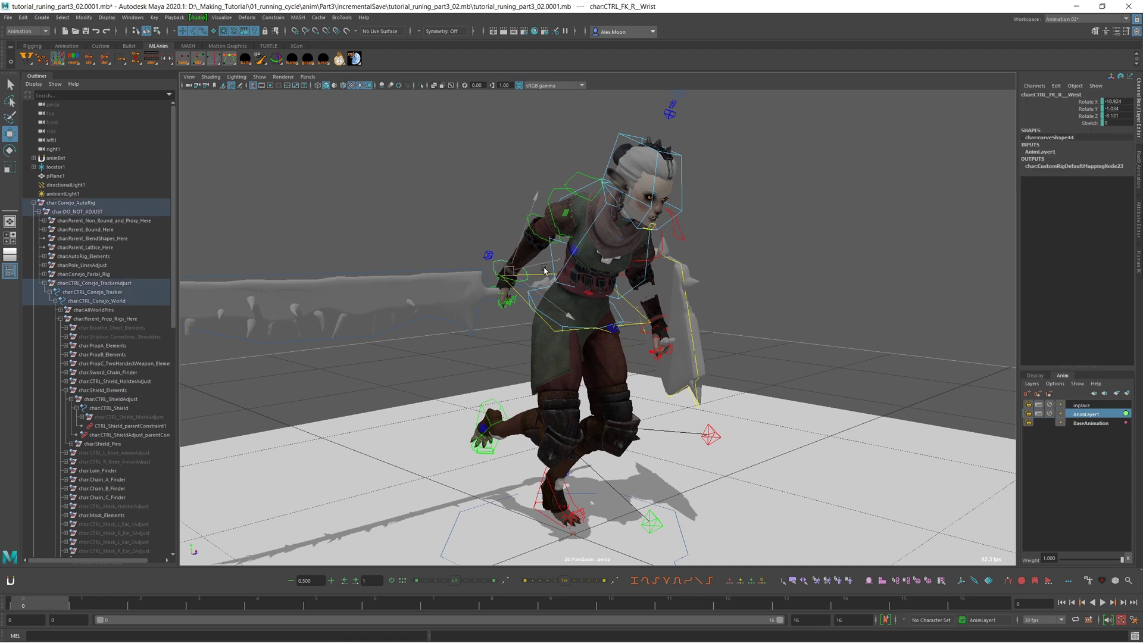
{"action": "left_click_drag", "start_coordinate": [546, 270], "coordinate": [540, 308], "text": "alt"}
{"action": "key", "text": "e"}
{"action": "left_click_drag", "start_coordinate": [570, 227], "coordinate": [581, 244]}
{"action": "left_click_drag", "start_coordinate": [561, 287], "coordinate": [581, 268], "text": "alt"}
{"action": "key", "text": "w"}
{"action": "left_click", "coordinate": [557, 207]}
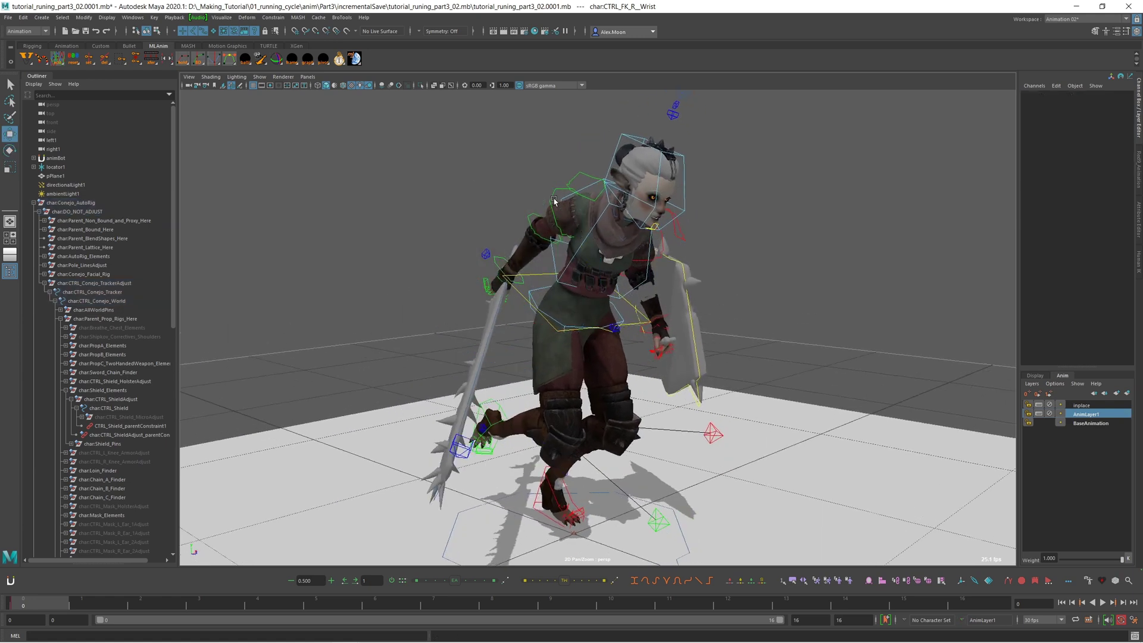
- Rotate the right shoulder control in the front and side views to about X 30.9, Y 67.2, Z 19.7
{"action": "left_click_drag", "start_coordinate": [553, 207], "coordinate": [535, 202], "text": "alt"}
{"action": "left_click", "coordinate": [538, 185]}
{"action": "key", "text": "space"}
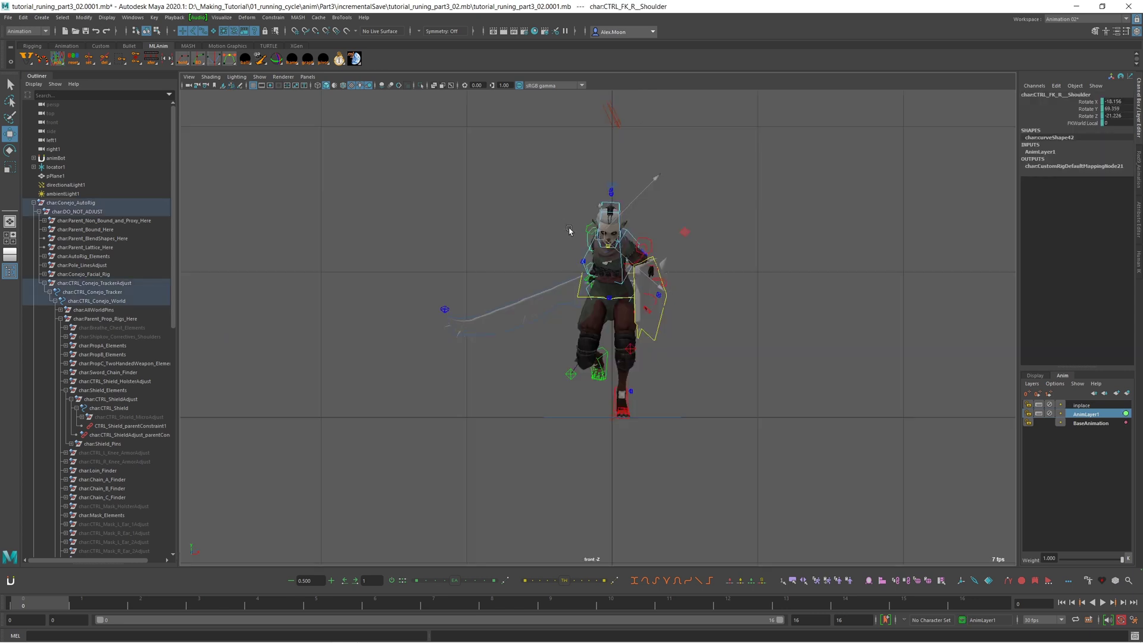
{"action": "scroll", "coordinate": [610, 272], "scroll_direction": "up", "scroll_amount": 1}
{"action": "key", "text": "e"}
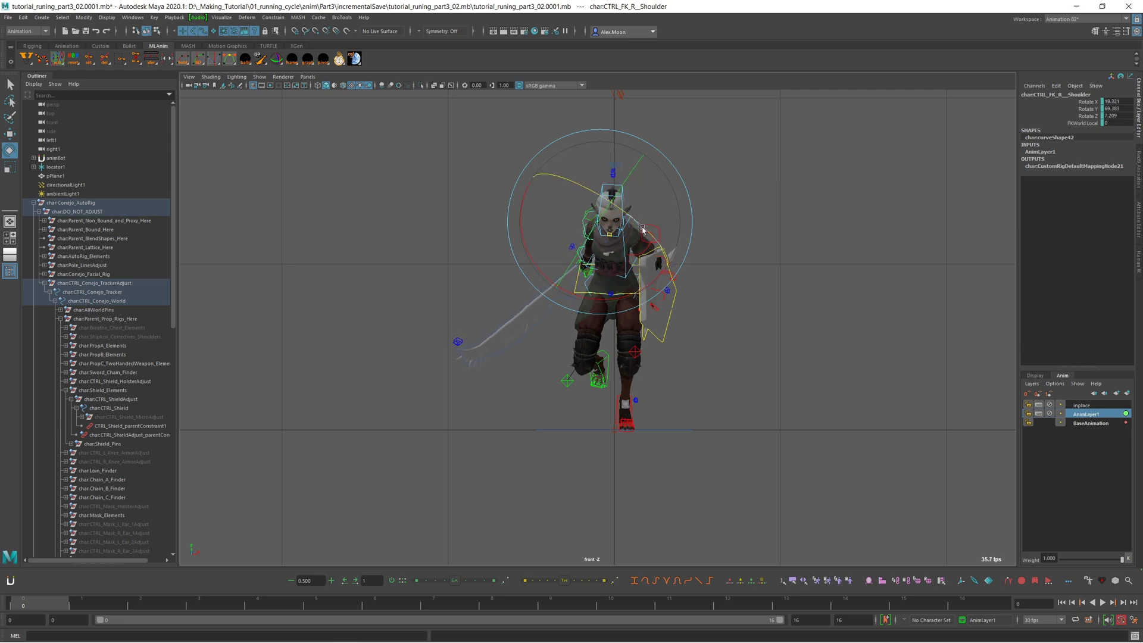
{"action": "key", "text": "space"}
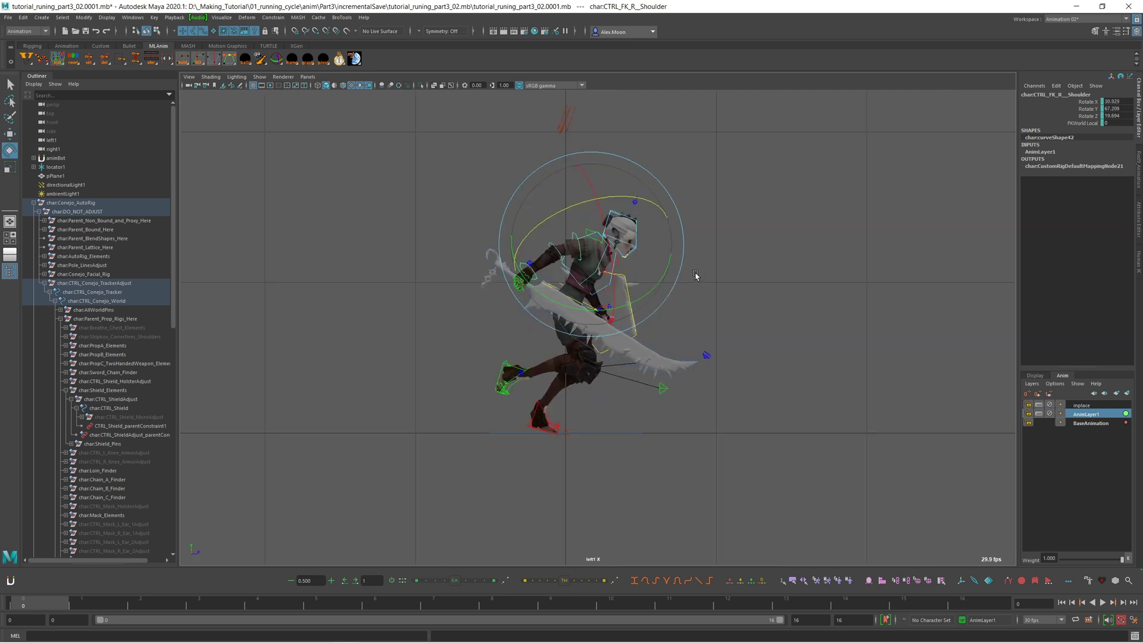
- Examine the right arm and sword pose from the side and through the other orthographic views
{"action": "middle_click_drag", "start_coordinate": [716, 257], "coordinate": [688, 274], "text": "alt"}
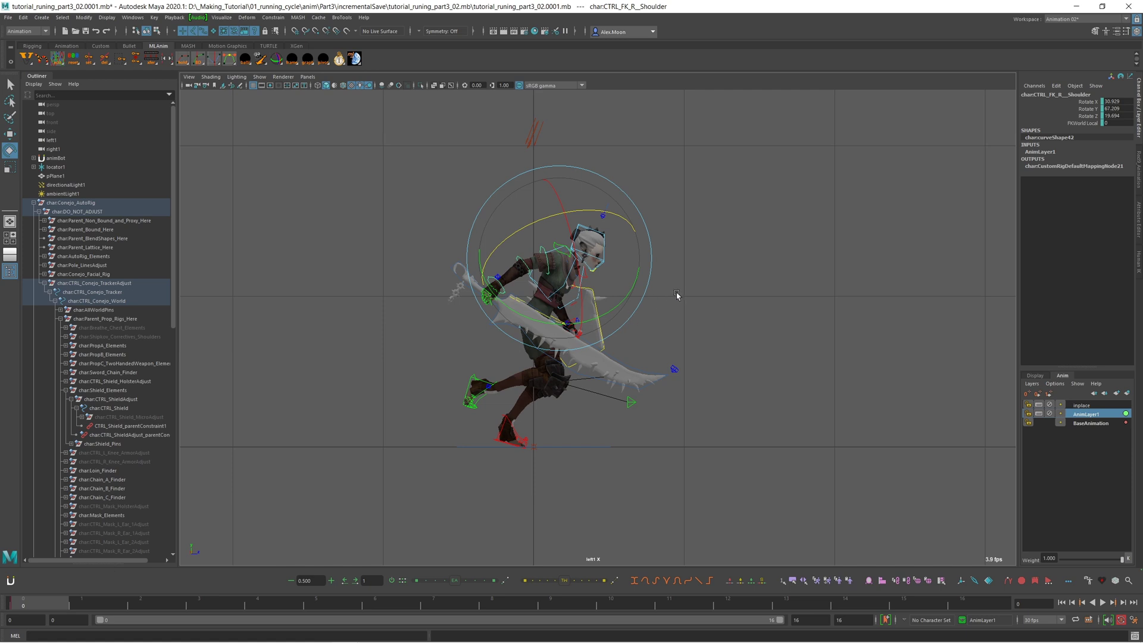
{"action": "middle_click_drag", "start_coordinate": [717, 276], "coordinate": [721, 290], "text": "alt"}
{"action": "right_click_drag", "start_coordinate": [720, 290], "coordinate": [713, 296], "text": "alt"}
{"action": "key", "text": "space"}
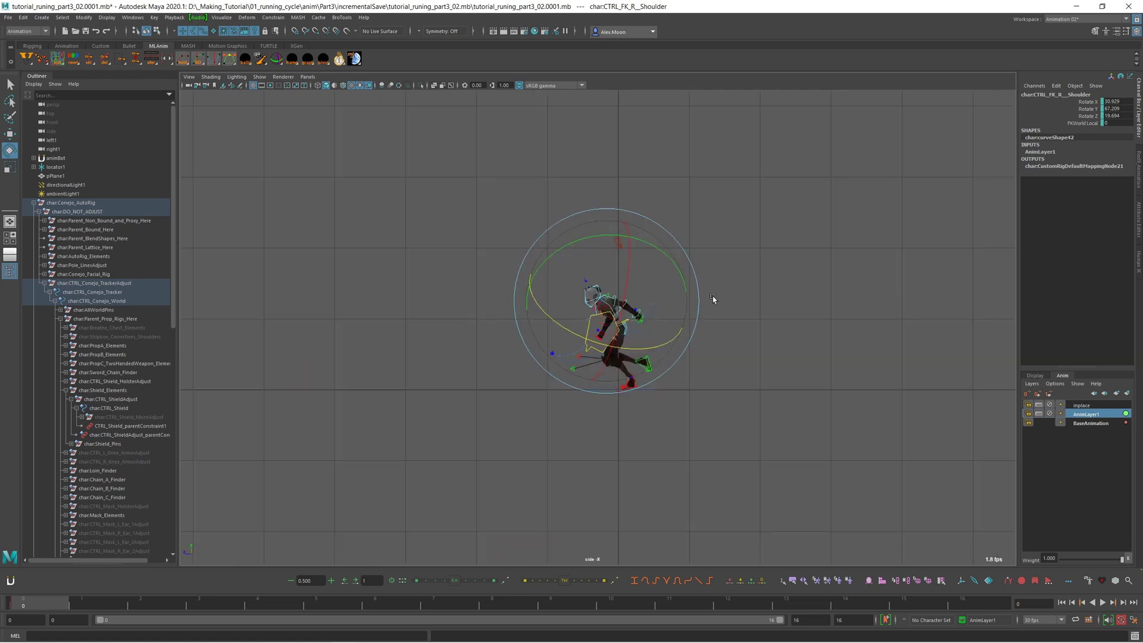
{"action": "key", "text": "space"}
{"action": "key", "text": "space"}
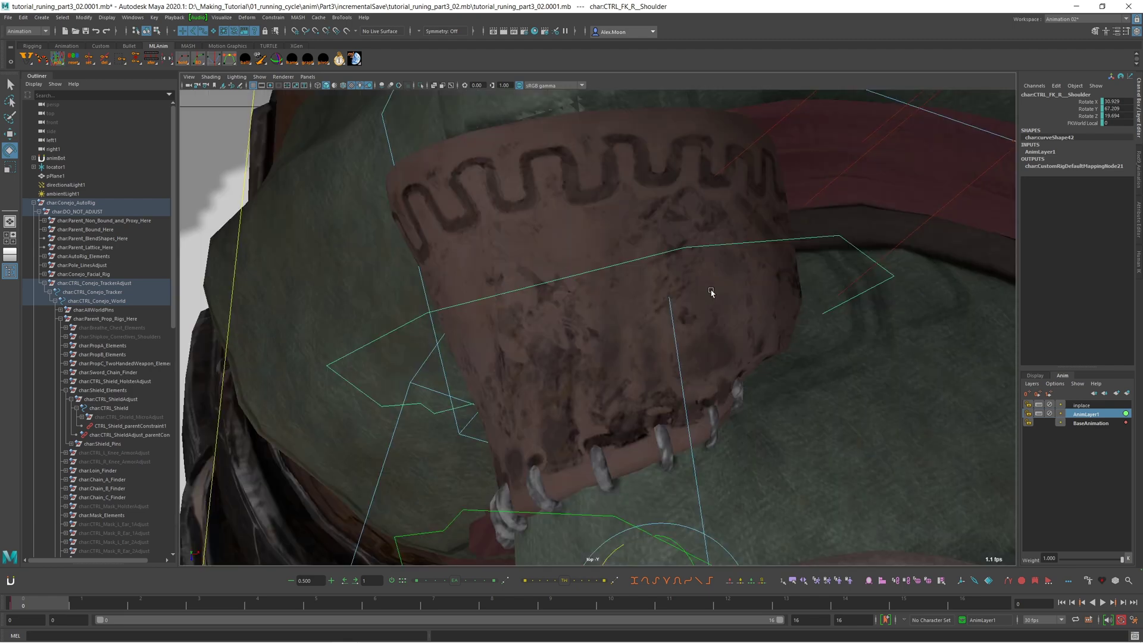
{"action": "key", "text": "space"}
{"action": "key", "text": "space"}
{"action": "key", "text": "space"}
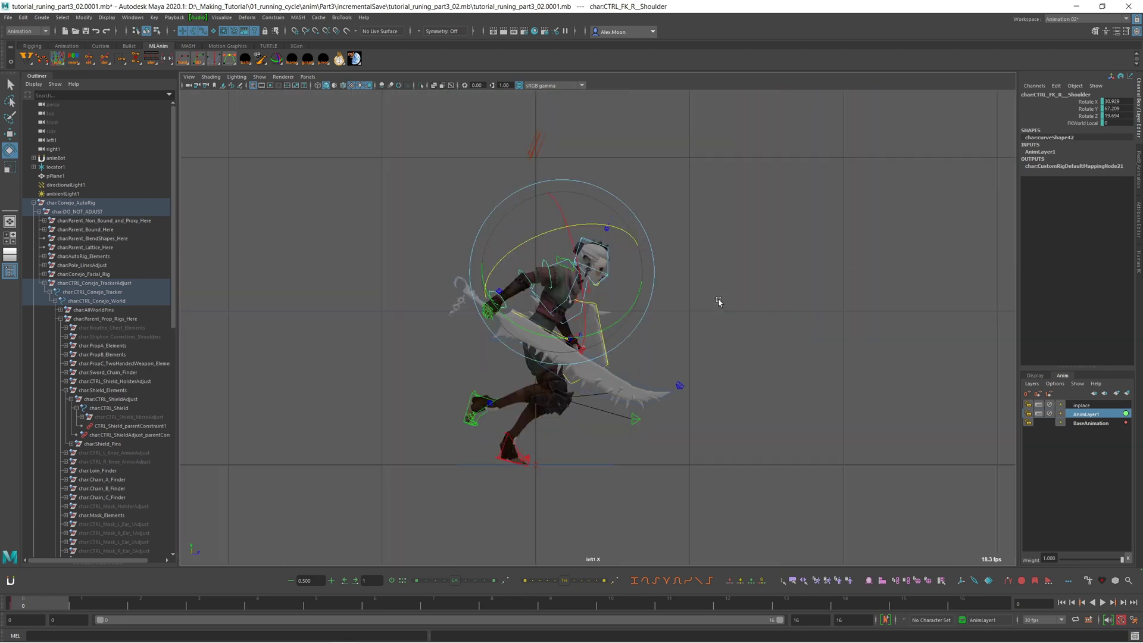
- Play back the running cycle in the front view to check the sword arm's motion
{"action": "key", "text": "space"}
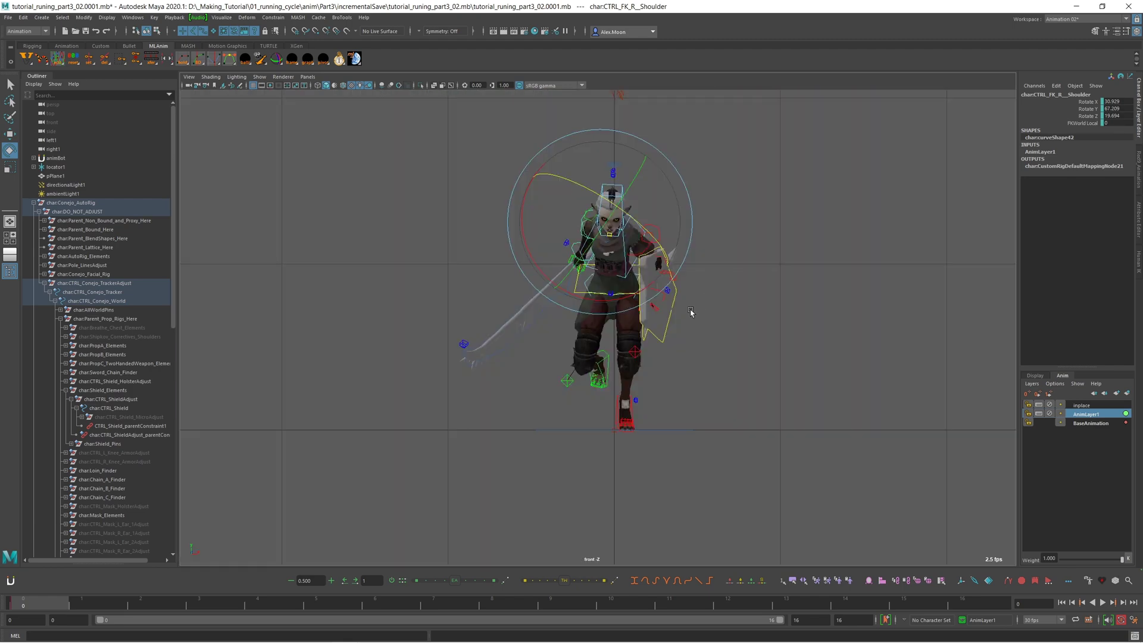
{"action": "middle_click_drag", "start_coordinate": [724, 249], "coordinate": [702, 287], "text": "alt"}
{"action": "right_click_drag", "start_coordinate": [702, 287], "coordinate": [747, 312], "text": "alt"}
{"action": "mouse_move", "coordinate": [731, 292]}
{"action": "middle_mouse_down", "text": "alt"}
{"action": "mouse_move", "coordinate": [729, 266]}
{"action": "mouse_move", "coordinate": [748, 297]}
{"action": "middle_mouse_up", "text": "alt"}
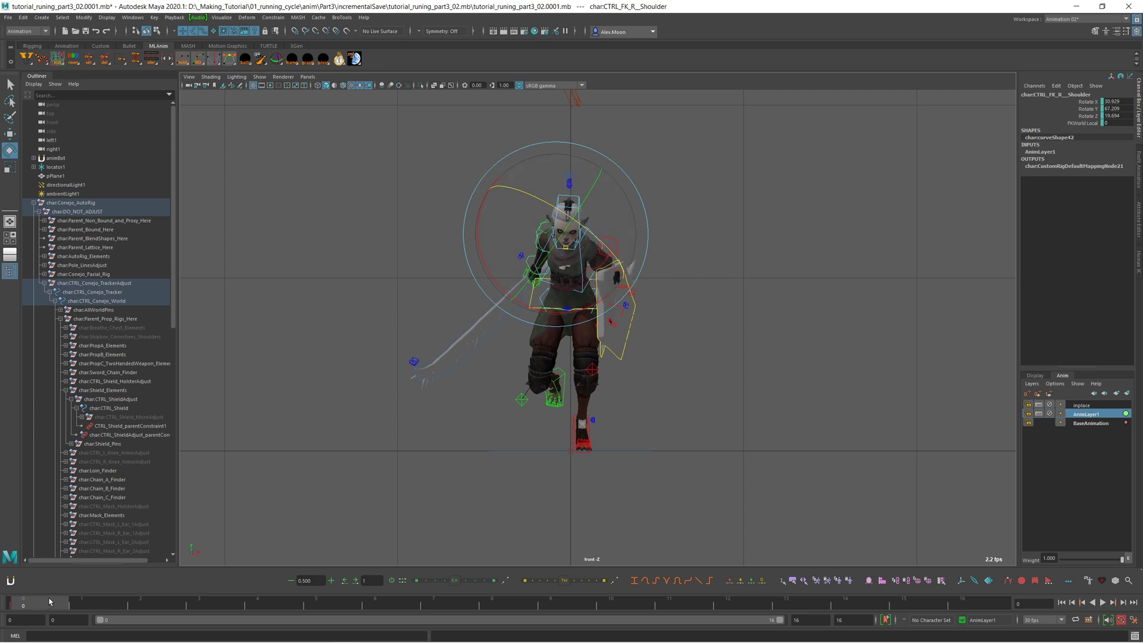
{"action": "key", "text": "alt+v"}
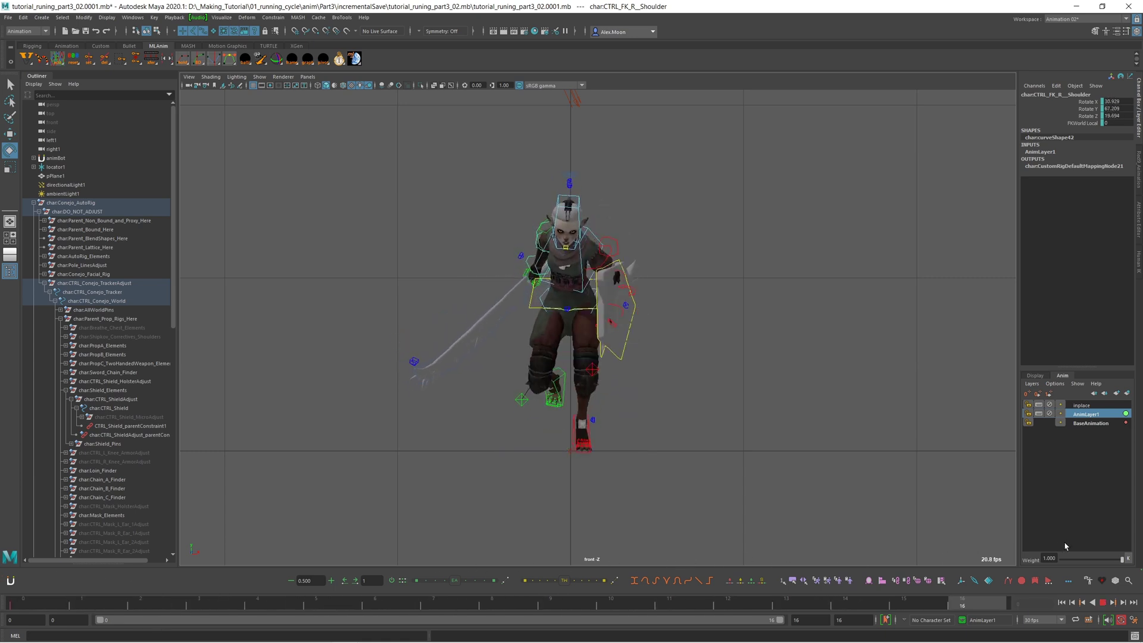
{"action": "middle_click_drag", "start_coordinate": [627, 372], "coordinate": [649, 391], "text": "alt"}
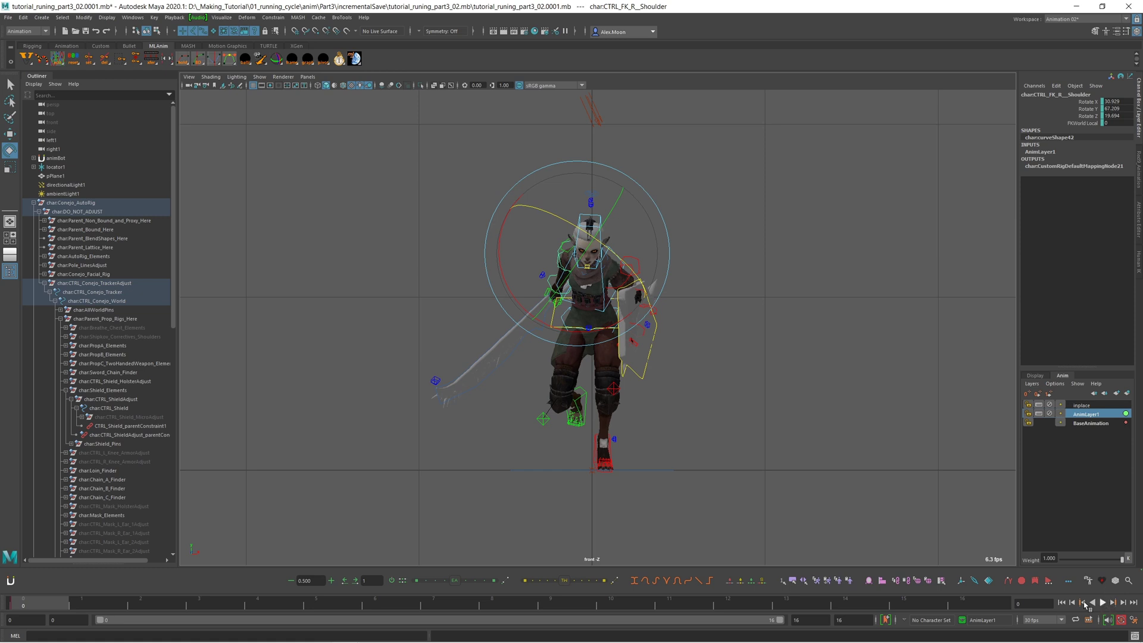
{"action": "middle_click_drag", "start_coordinate": [790, 420], "coordinate": [761, 406], "text": "alt"}
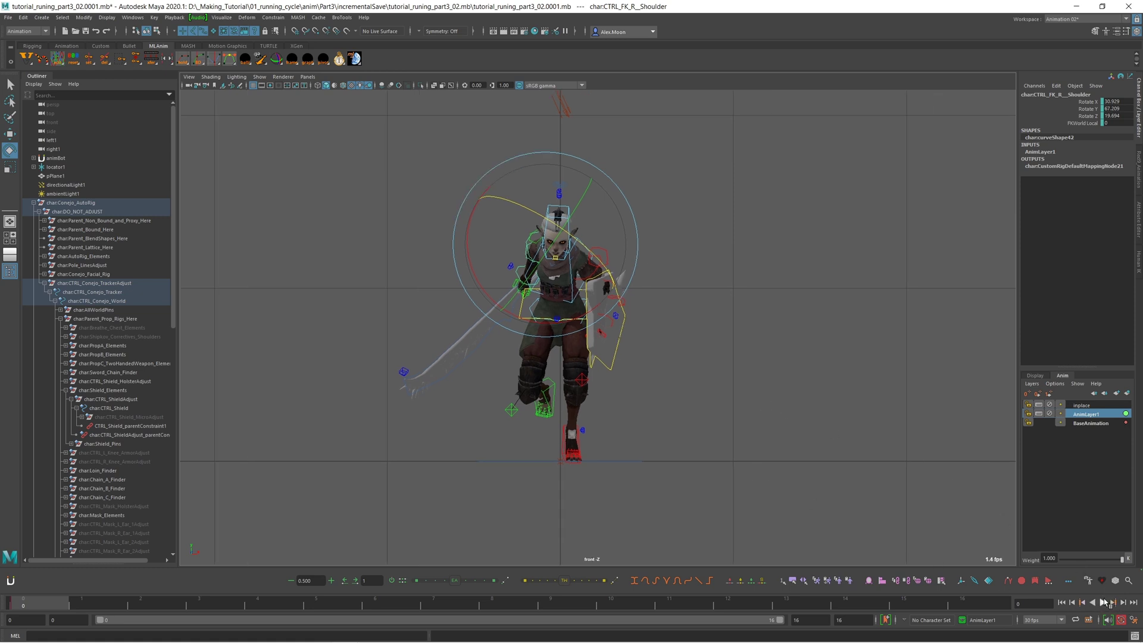
{"action": "left_click", "coordinate": [1105, 603]}
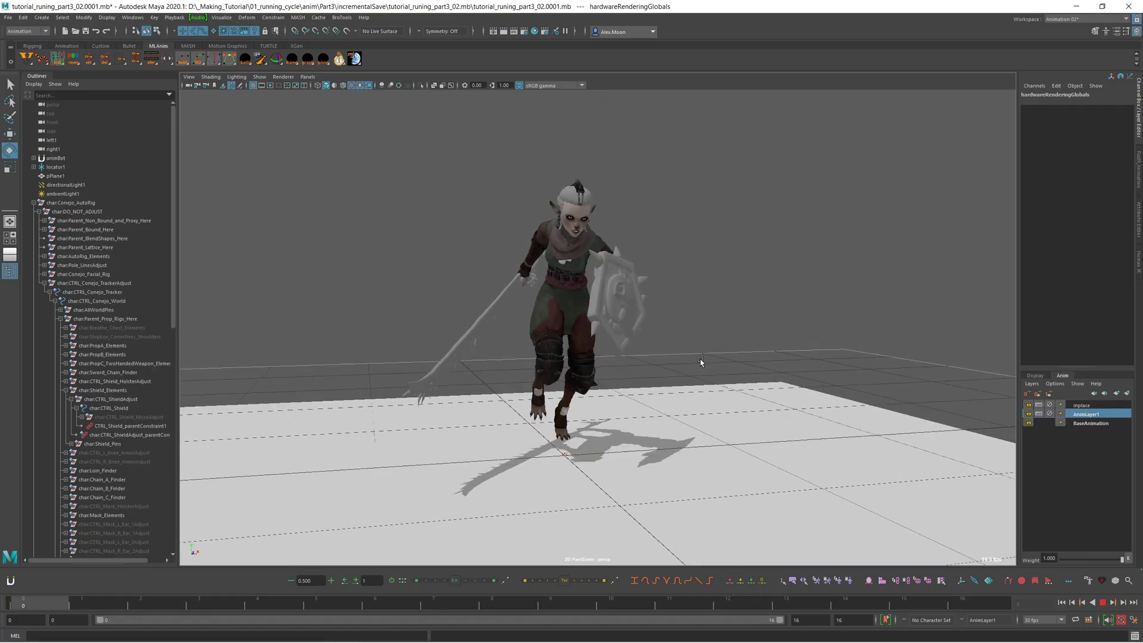
- Review the looping run in the perspective view from the front and side, and stop the playback
{"action": "left_click_drag", "start_coordinate": [685, 363], "coordinate": [712, 354], "text": "alt"}
{"action": "left_click_drag", "start_coordinate": [821, 298], "coordinate": [763, 320], "text": "alt"}
{"action": "scroll", "coordinate": [757, 333], "scroll_direction": "down", "scroll_amount": 5}
{"action": "scroll", "coordinate": [768, 348], "scroll_direction": "up", "scroll_amount": 3}
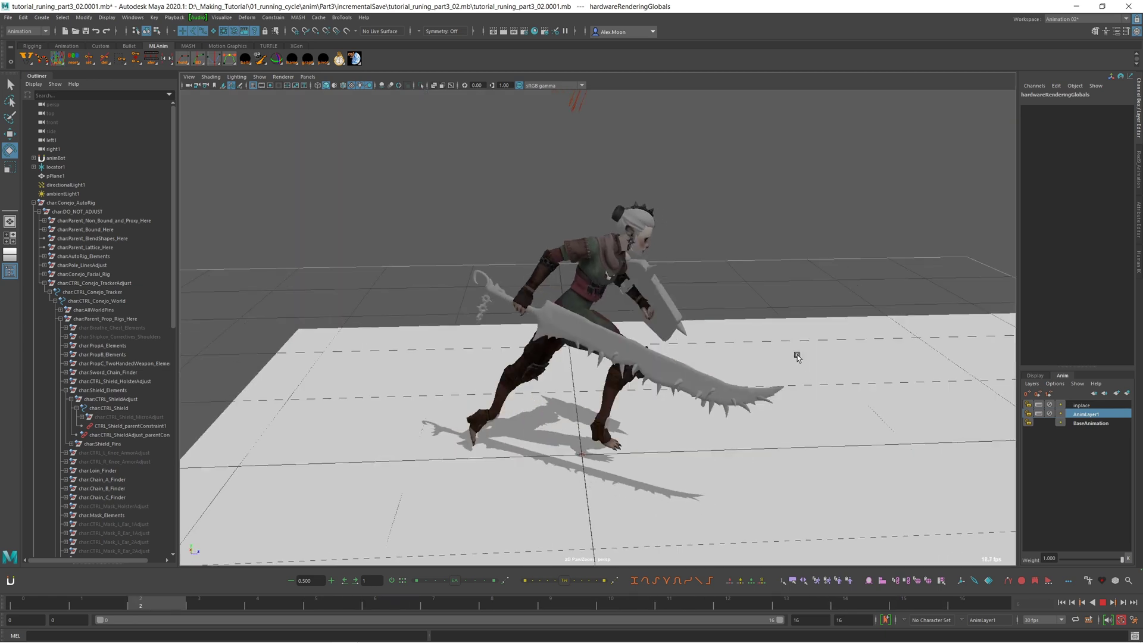
{"action": "scroll", "coordinate": [797, 355], "scroll_direction": "down", "scroll_amount": 1}
{"action": "middle_click_drag", "start_coordinate": [797, 355], "coordinate": [770, 355], "text": "alt"}
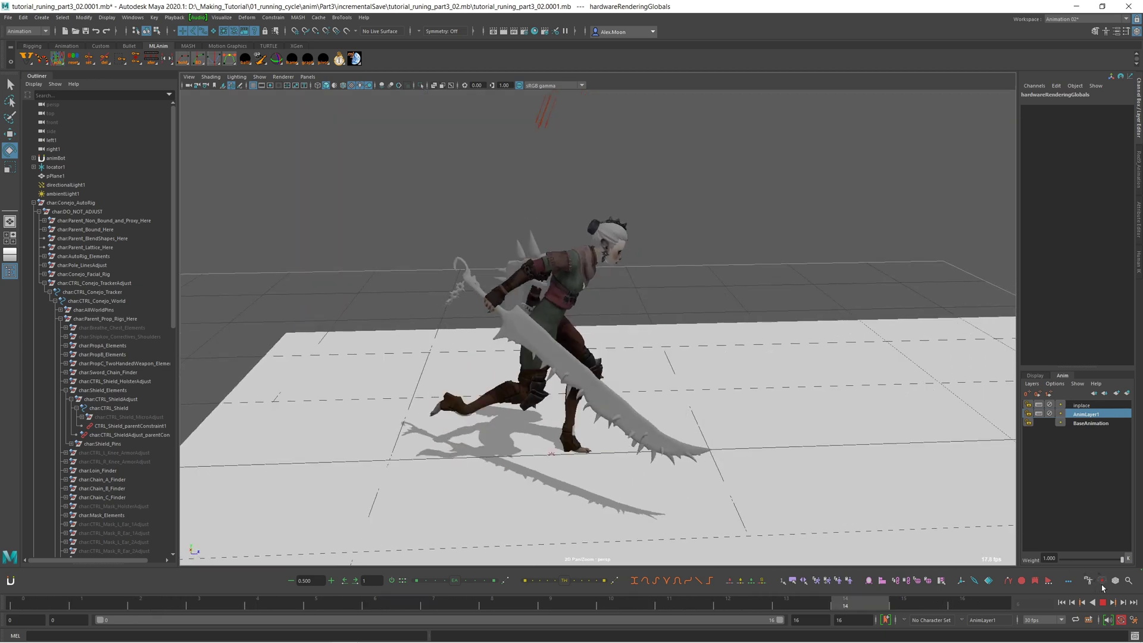
{"action": "left_click", "coordinate": [1103, 603]}
- At frame 0, rotate the right elbow control to about Y -42.3 and the right shoulder to about X 40.6
{"action": "left_click_drag", "start_coordinate": [157, 608], "coordinate": [54, 607]}
{"action": "key", "text": "space"}
{"action": "key", "text": "space"}
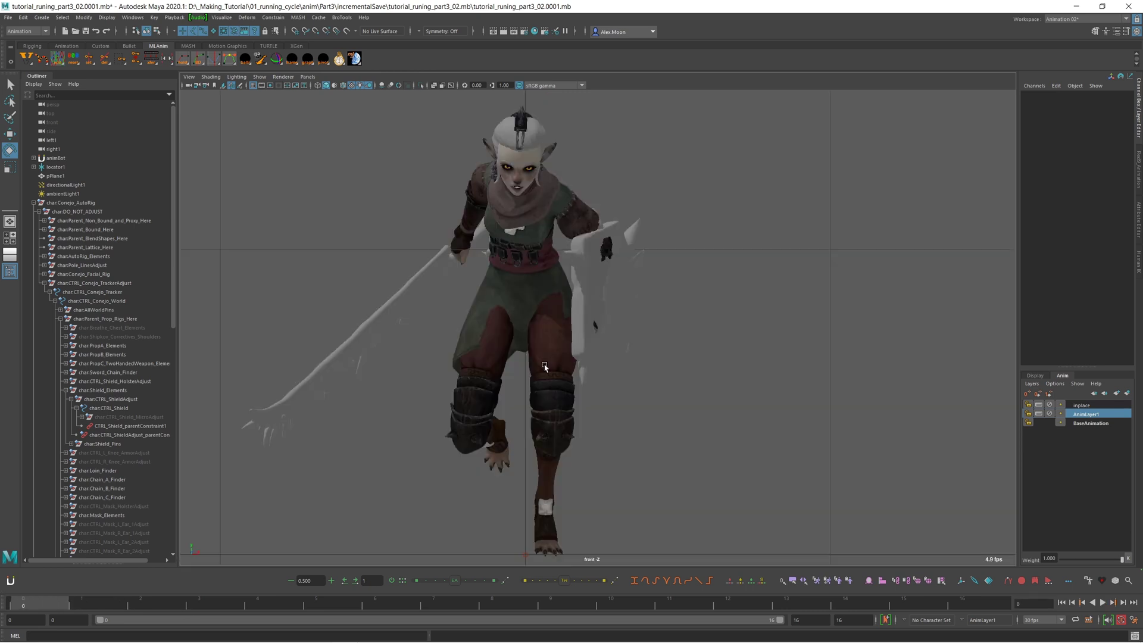
{"action": "key", "text": "space"}
{"action": "left_click_drag", "start_coordinate": [574, 342], "coordinate": [613, 317]}
{"action": "scroll", "coordinate": [581, 273], "scroll_direction": "up", "scroll_amount": 1}
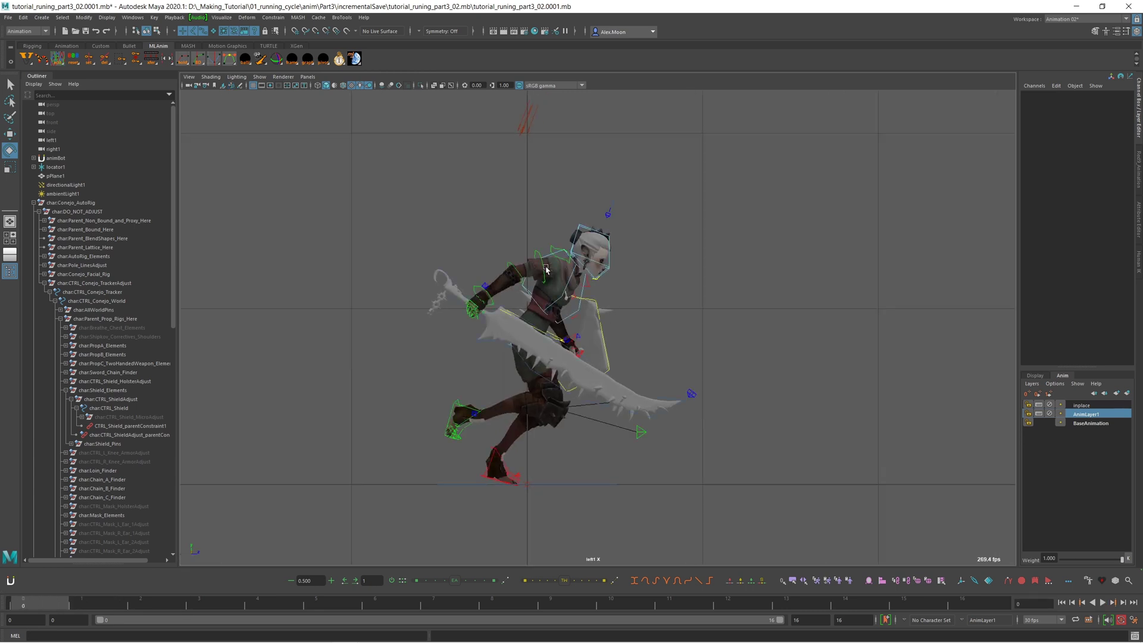
{"action": "left_click", "coordinate": [522, 272]}
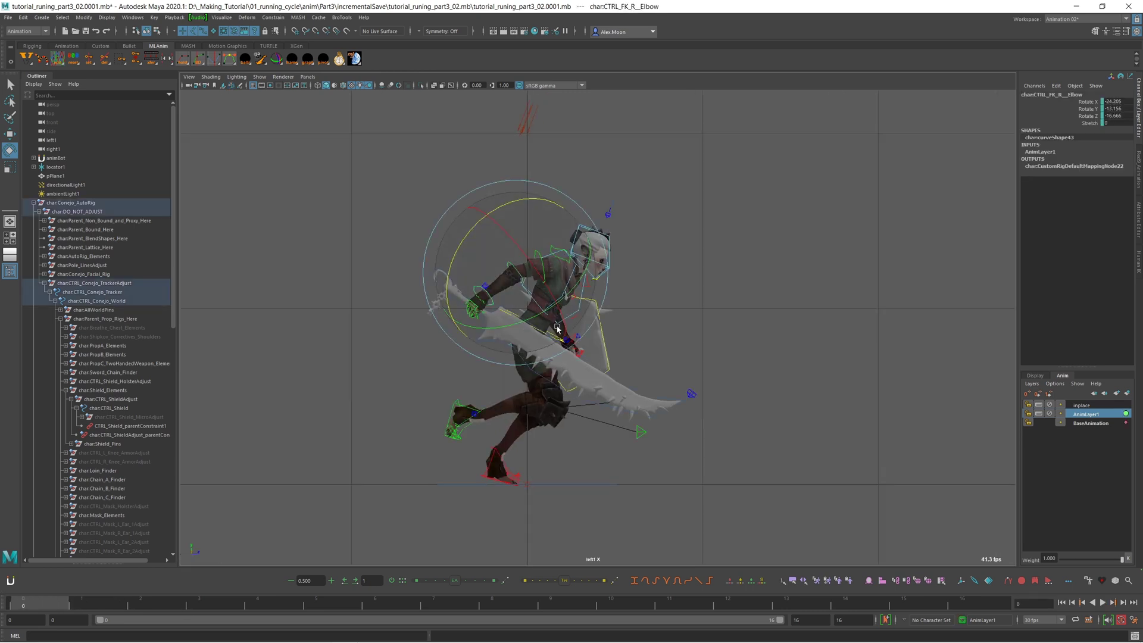
{"action": "left_click_drag", "start_coordinate": [538, 315], "coordinate": [561, 311]}
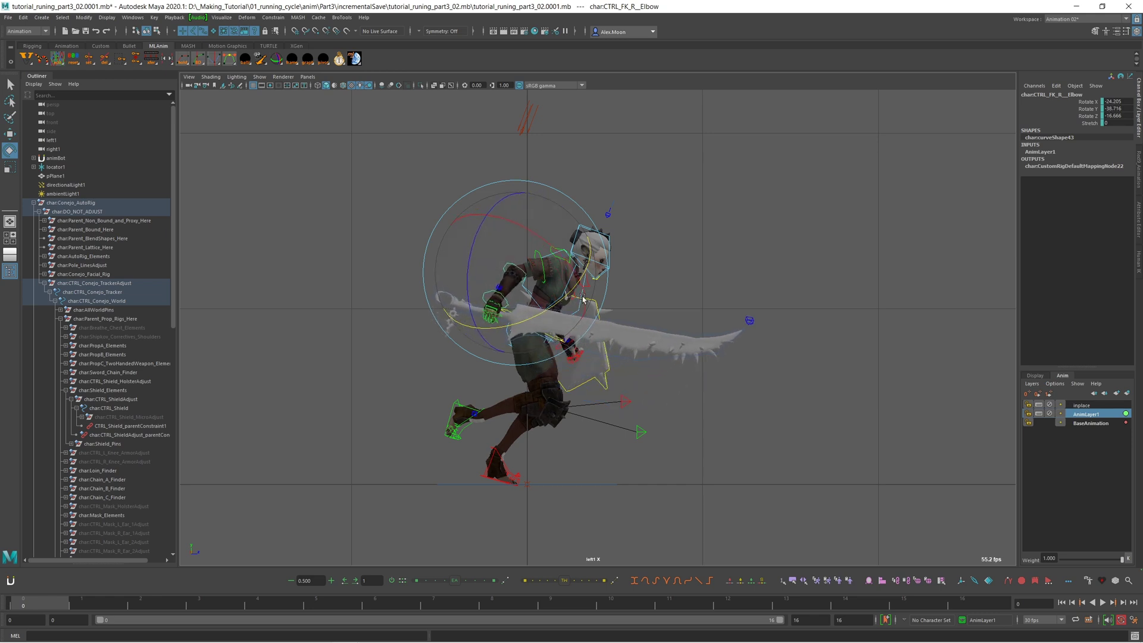
{"action": "key", "text": "w"}
{"action": "key", "text": "space"}
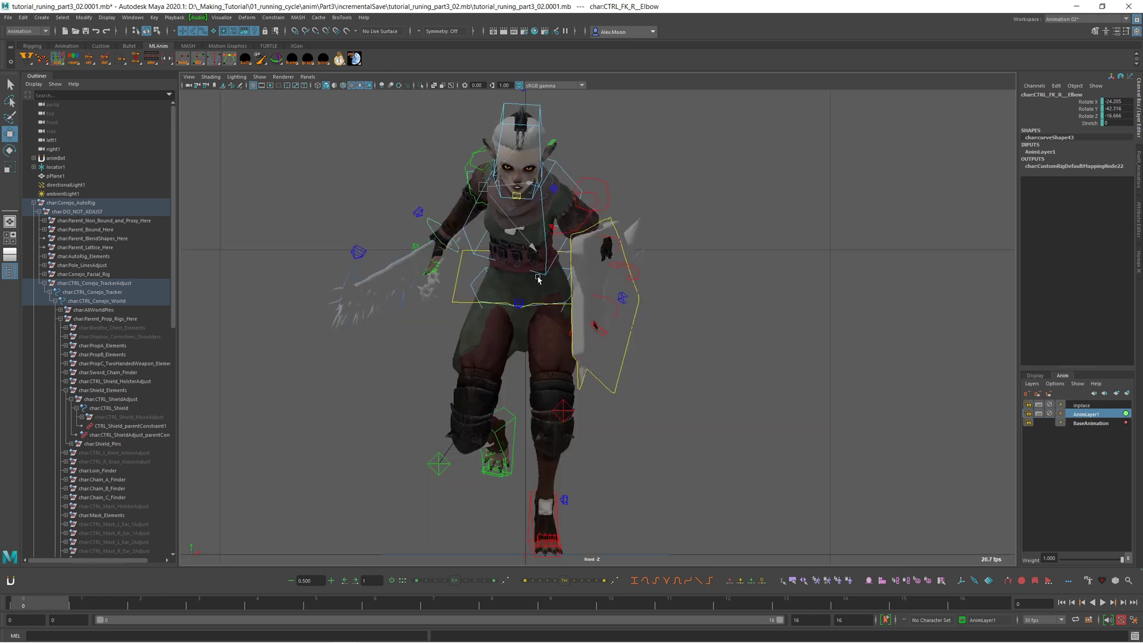
{"action": "key", "text": "e"}
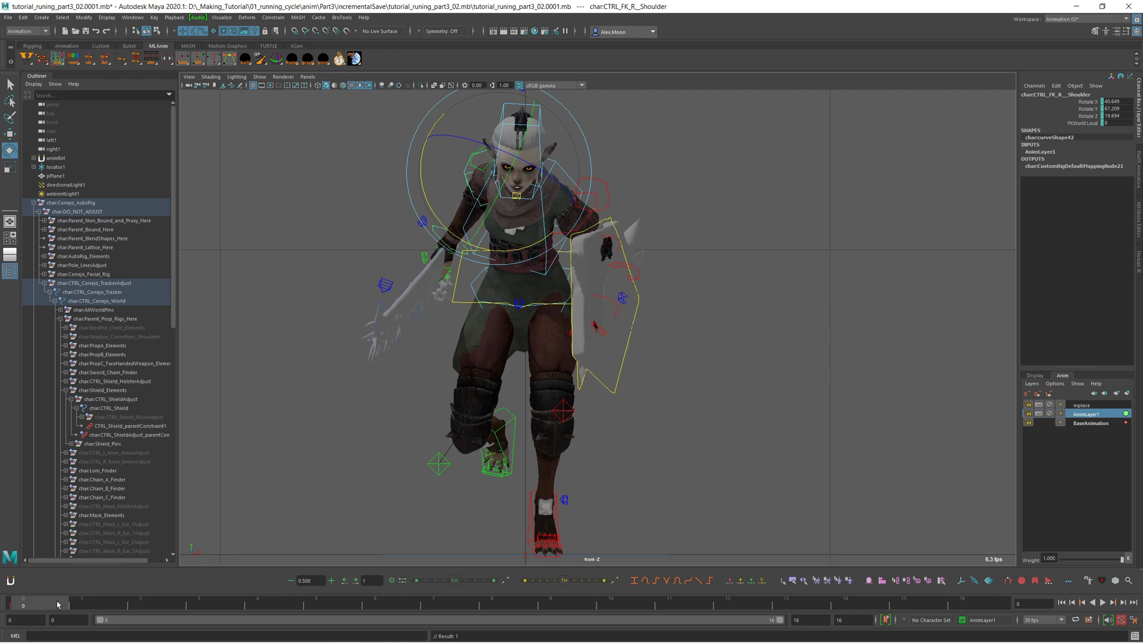
- Play the running cycle in the front and perspective views to check the adjusted arm
{"action": "key", "text": "alt+v"}
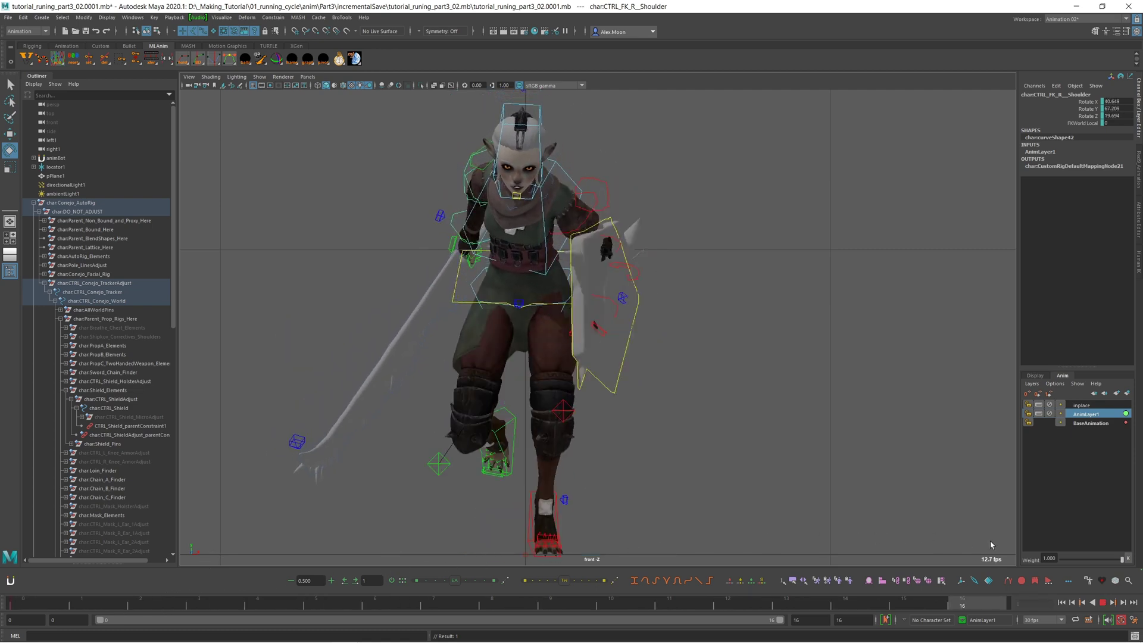
{"action": "left_click", "coordinate": [1102, 605]}
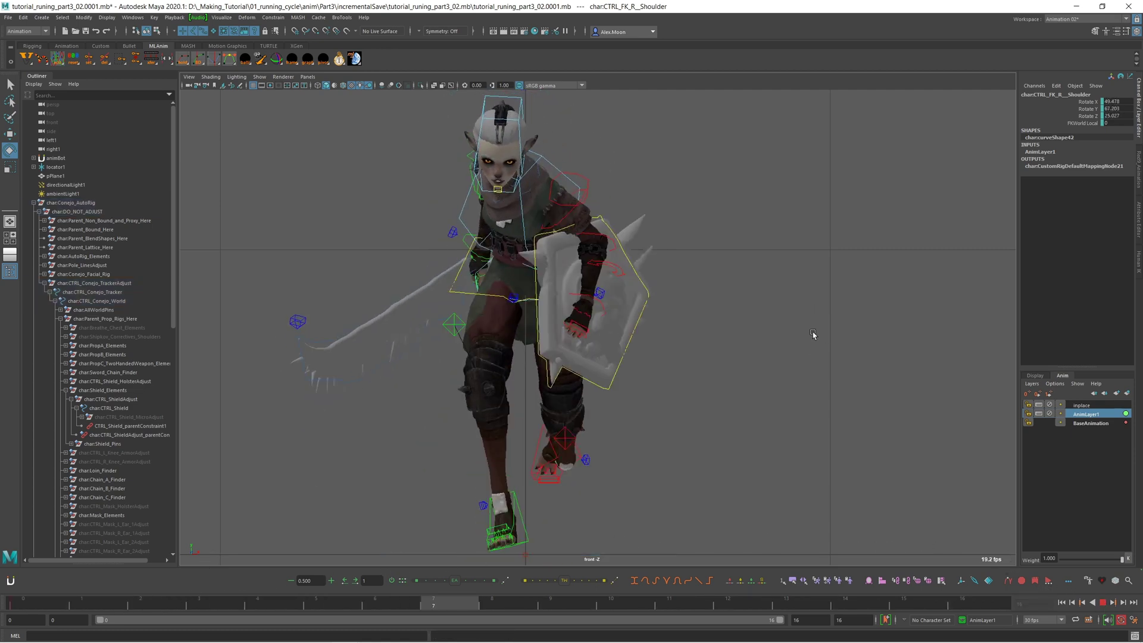
{"action": "key", "text": "space"}
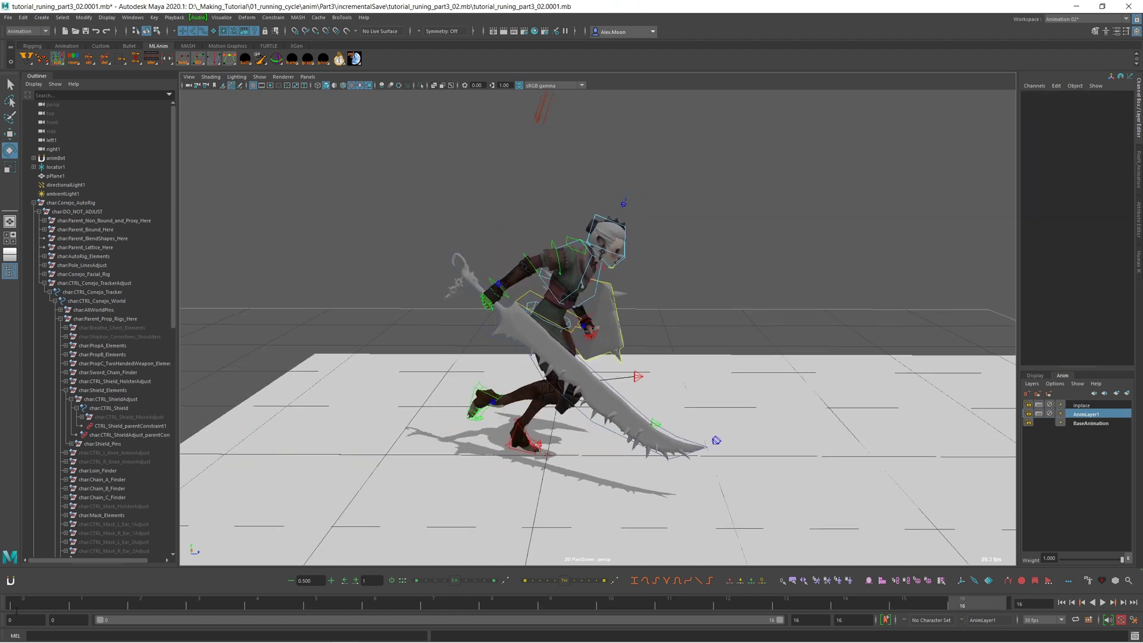
- Rotate the right shoulder, elbow and wrist at frame 0 in the side view to lower the sword, with the wrist near X 25, Y 6.4, Z 20.2
{"action": "left_click", "coordinate": [561, 257]}
{"action": "key", "text": "space"}
{"action": "key", "text": "space"}
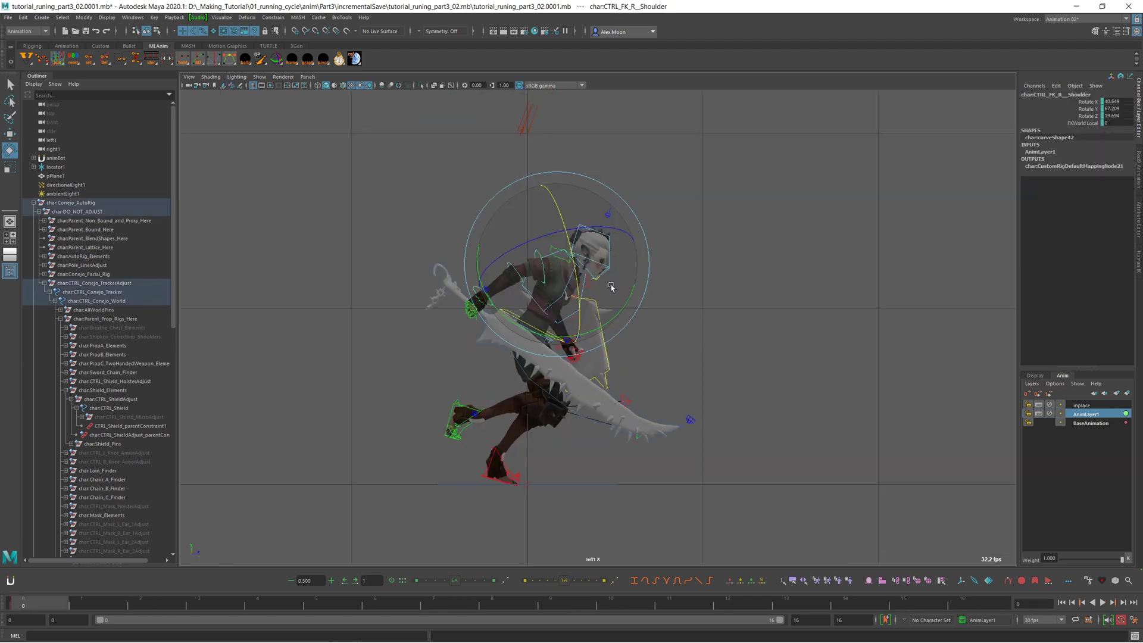
{"action": "left_click_drag", "start_coordinate": [615, 321], "coordinate": [638, 305]}
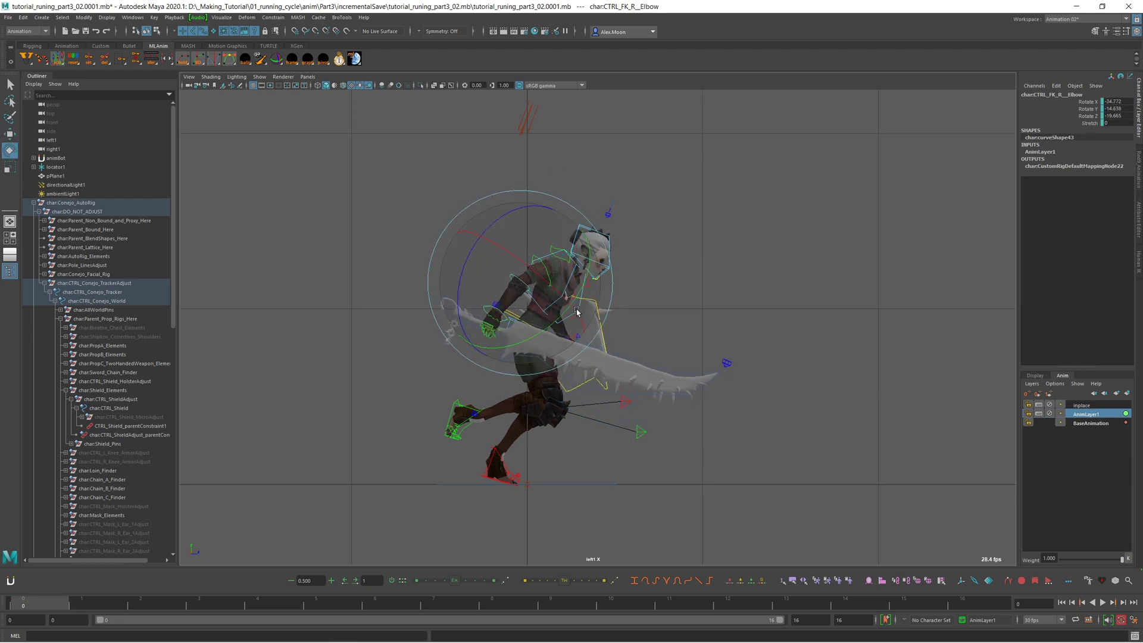
{"action": "left_click_drag", "start_coordinate": [564, 317], "coordinate": [586, 310]}
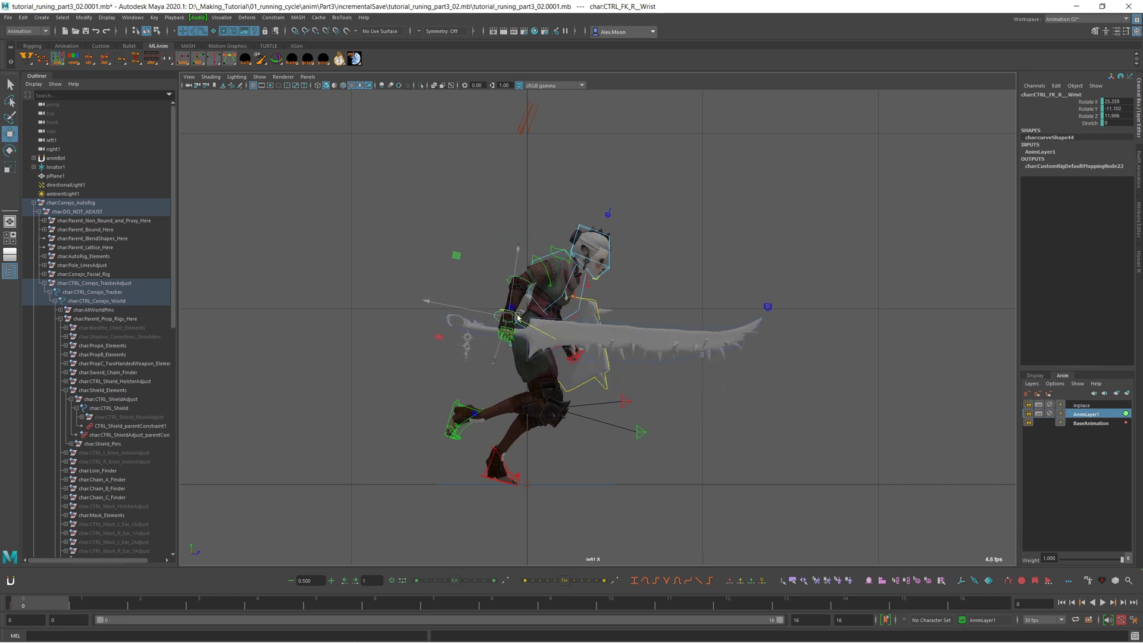
{"action": "left_click_drag", "start_coordinate": [577, 355], "coordinate": [559, 375]}
- Play the cycle with nothing selected and review the new sword pose from the side, front and perspective views
{"action": "left_click", "coordinate": [762, 273]}
{"action": "key", "text": "alt+v"}
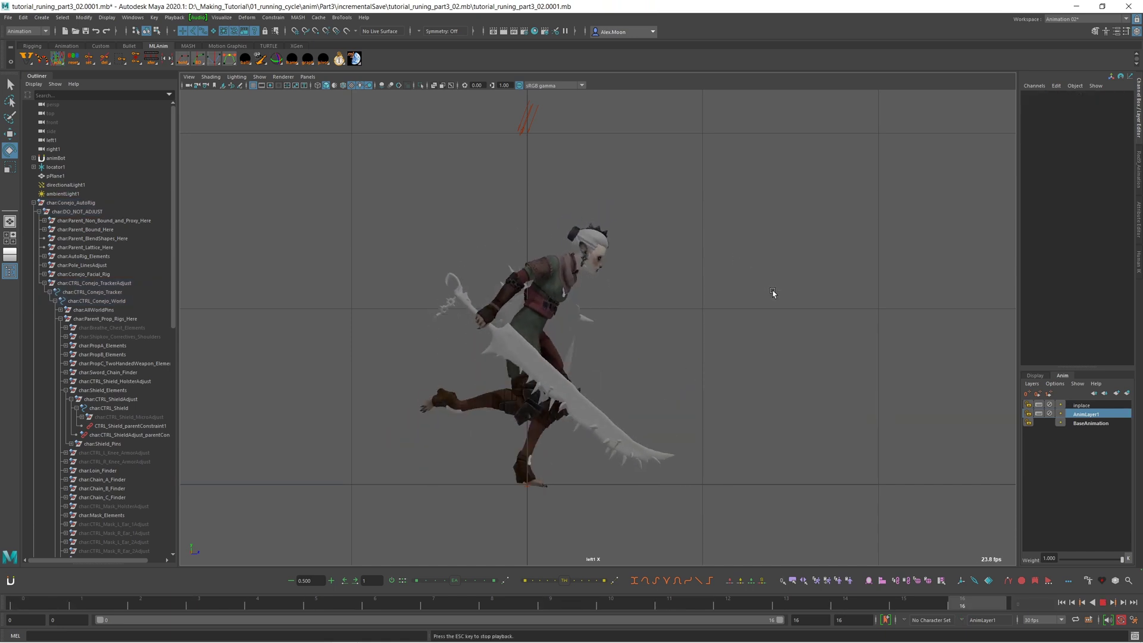
{"action": "key", "text": "alt+1"}
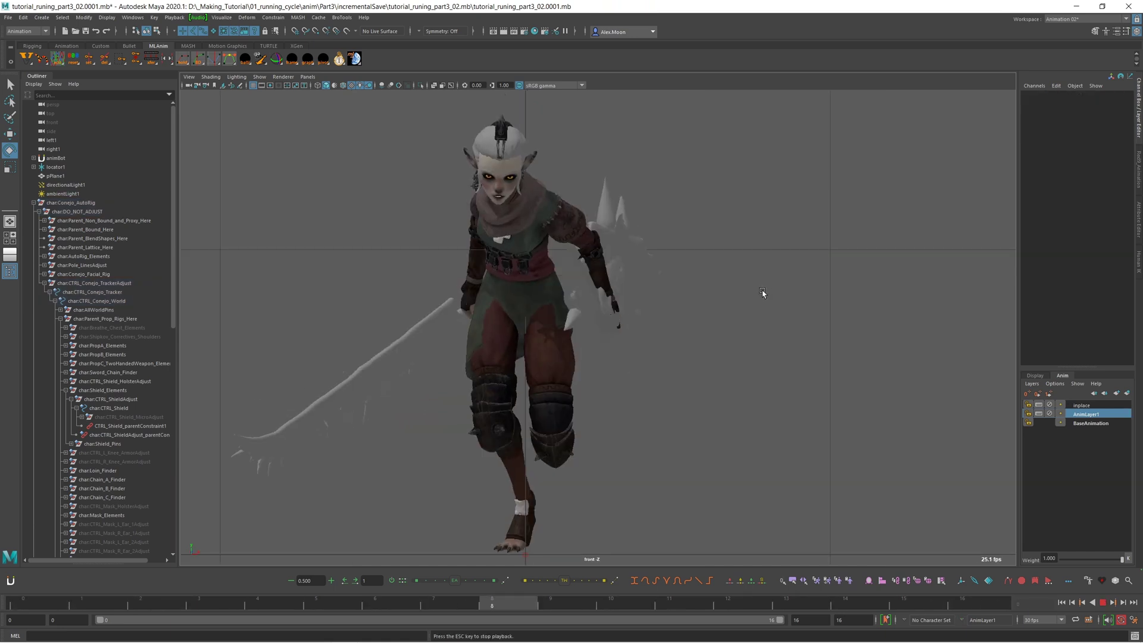
{"action": "key", "text": "alt+2"}
{"action": "scroll", "coordinate": [731, 305], "scroll_direction": "down", "scroll_amount": 5}
{"action": "left_click_drag", "start_coordinate": [727, 306], "coordinate": [390, 340], "text": "alt"}
{"action": "left_click_drag", "start_coordinate": [727, 284], "coordinate": [682, 337], "text": "alt"}
{"action": "left_click", "coordinate": [1102, 603]}
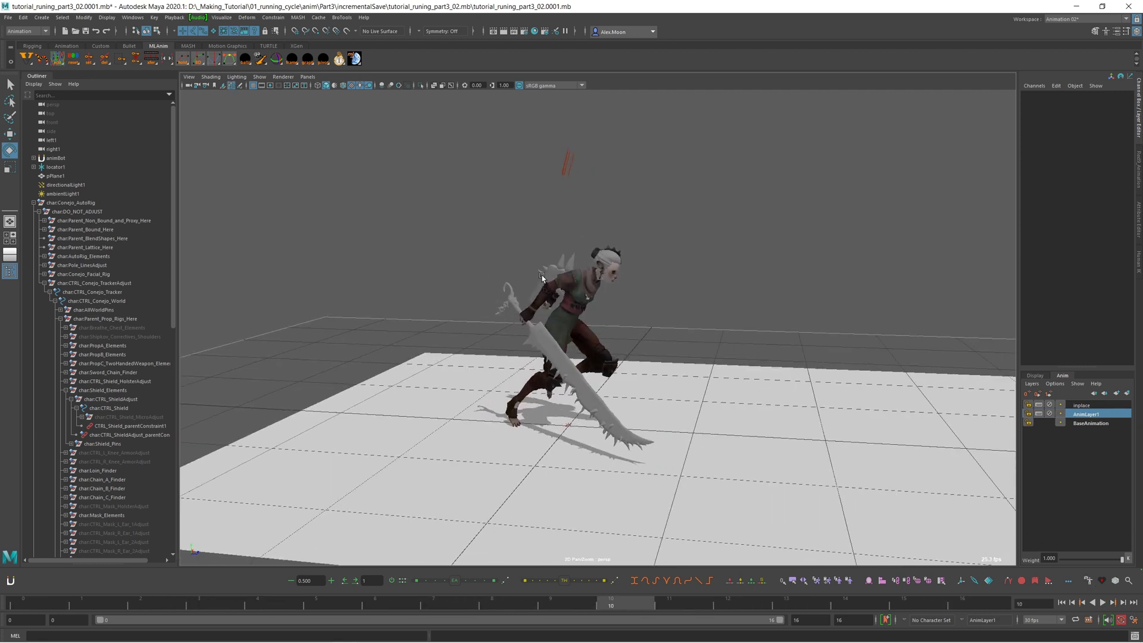
- Examine the right wrist control and the sword's angle to the ground from several perspective angles
{"action": "left_click_drag", "start_coordinate": [548, 280], "coordinate": [671, 289], "text": "alt"}
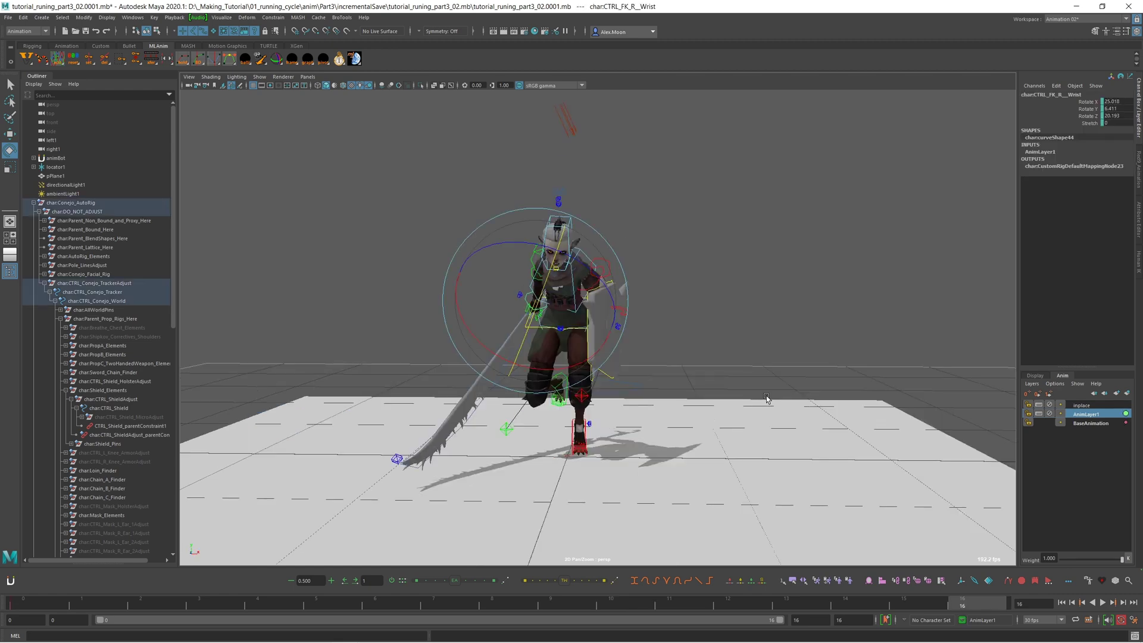
{"action": "left_click_drag", "start_coordinate": [749, 401], "coordinate": [722, 399], "text": "alt"}
{"action": "left_click_drag", "start_coordinate": [570, 304], "coordinate": [606, 322], "text": "alt"}
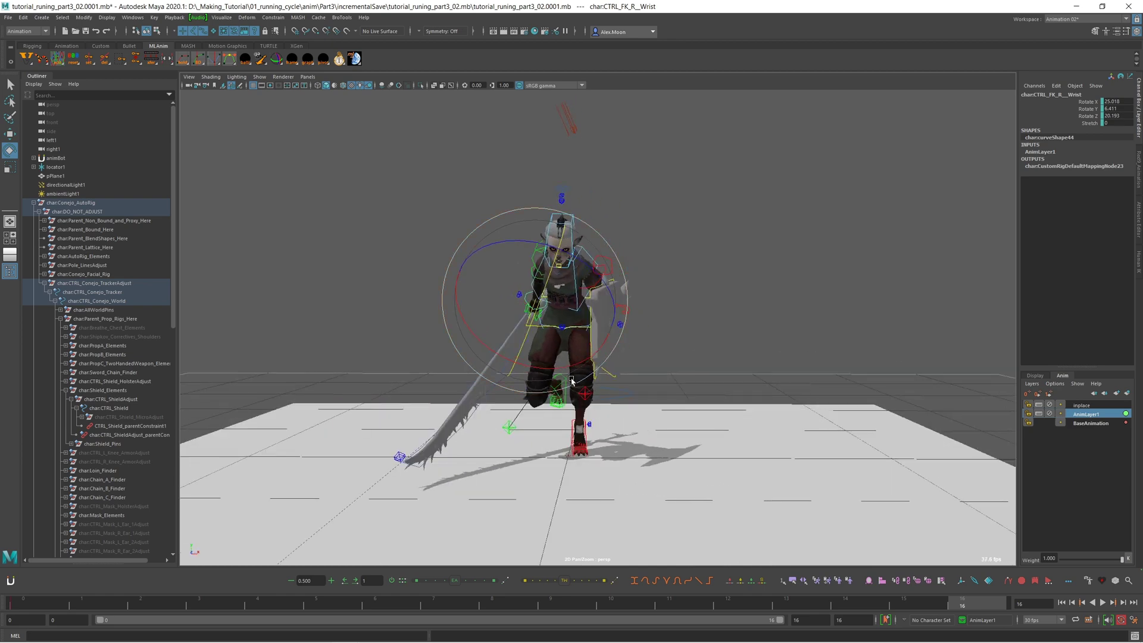
{"action": "left_click_drag", "start_coordinate": [572, 358], "coordinate": [694, 368], "text": "alt"}
{"action": "left_click", "coordinate": [799, 260]}
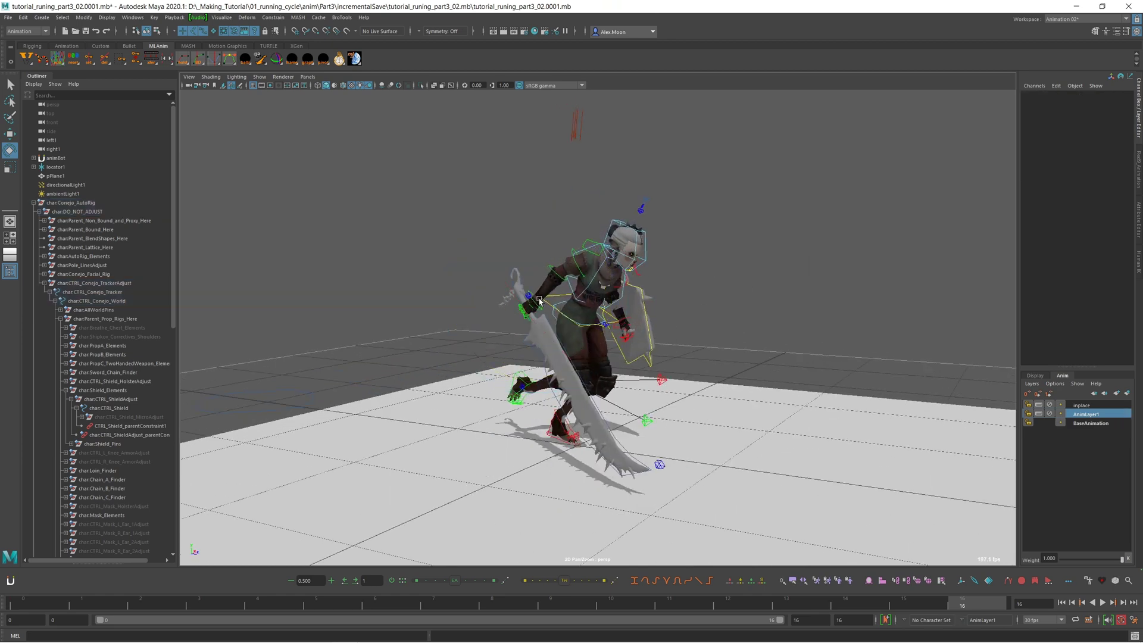
{"action": "scroll", "coordinate": [544, 301], "scroll_direction": "up", "scroll_amount": 2}
{"action": "left_click_drag", "start_coordinate": [574, 303], "coordinate": [540, 299], "text": "alt"}
{"action": "left_click", "coordinate": [513, 285]}
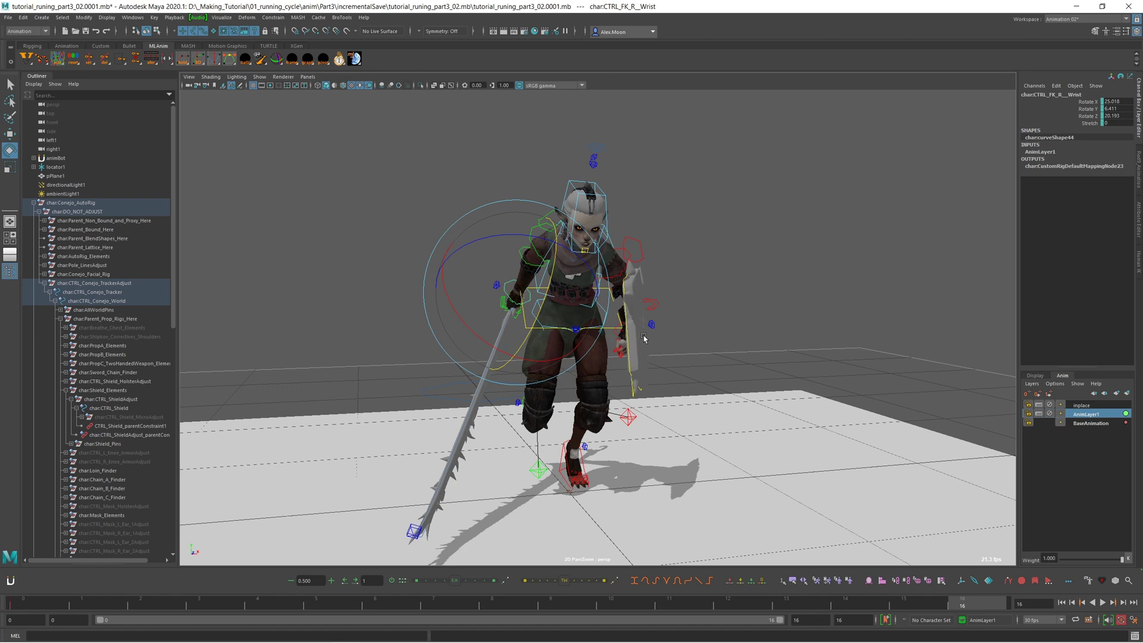
{"action": "left_click_drag", "start_coordinate": [610, 373], "coordinate": [590, 352], "text": "alt"}
{"action": "middle_click_drag", "start_coordinate": [590, 352], "coordinate": [608, 354], "text": "alt"}
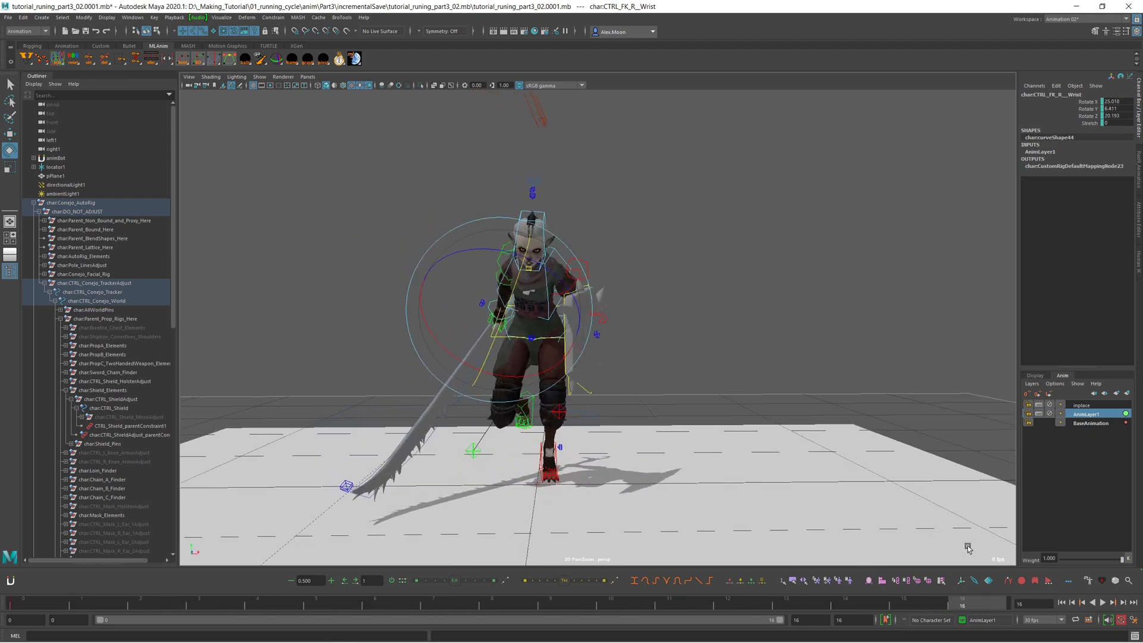
- Compare the sword's swing during playback in the front and perspective views
{"action": "left_click_drag", "start_coordinate": [801, 464], "coordinate": [800, 453], "text": "alt"}
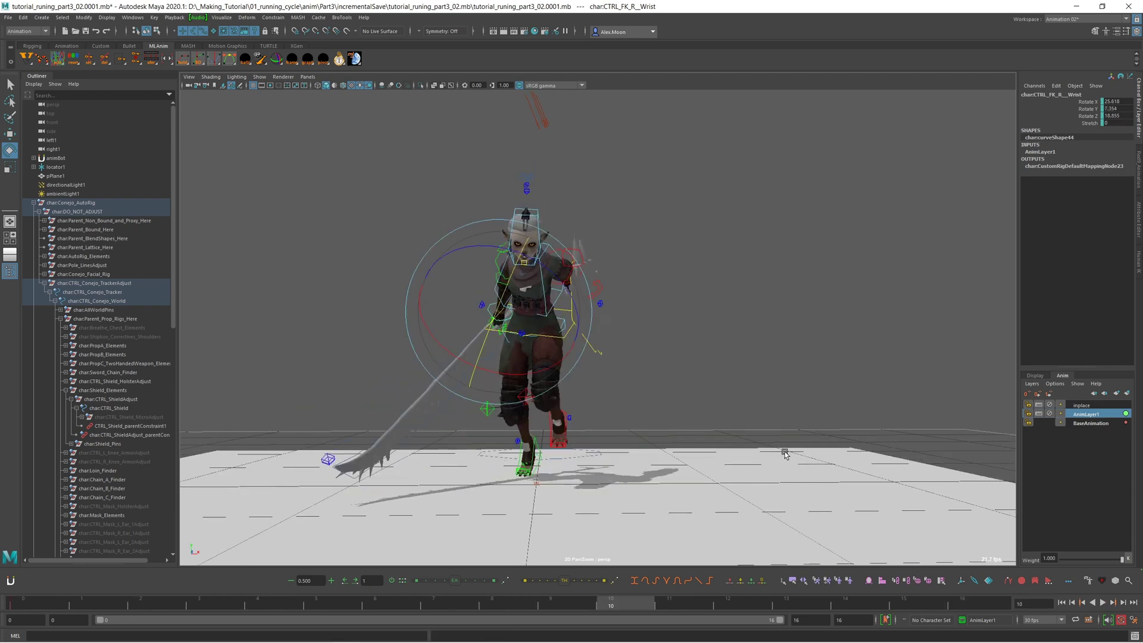
{"action": "key", "text": "space"}
{"action": "key", "text": "space"}
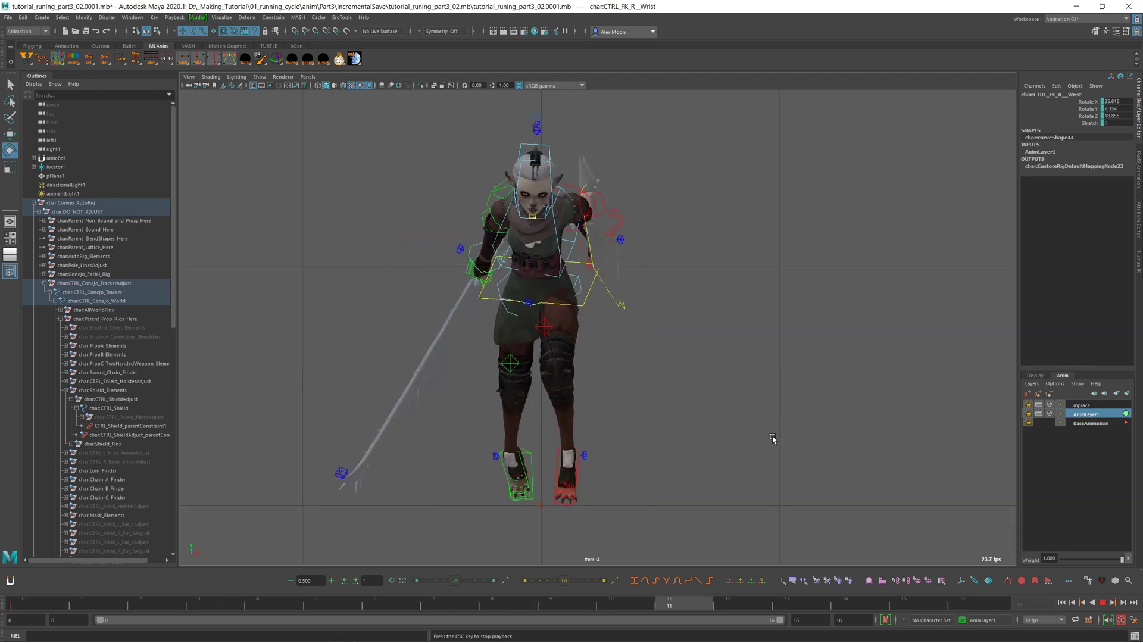
{"action": "key", "text": "space"}
{"action": "key", "text": "space"}
{"action": "left_click_drag", "start_coordinate": [703, 418], "coordinate": [758, 421], "text": "alt"}
{"action": "left_click", "coordinate": [821, 289]}
{"action": "key", "text": "alt+v"}
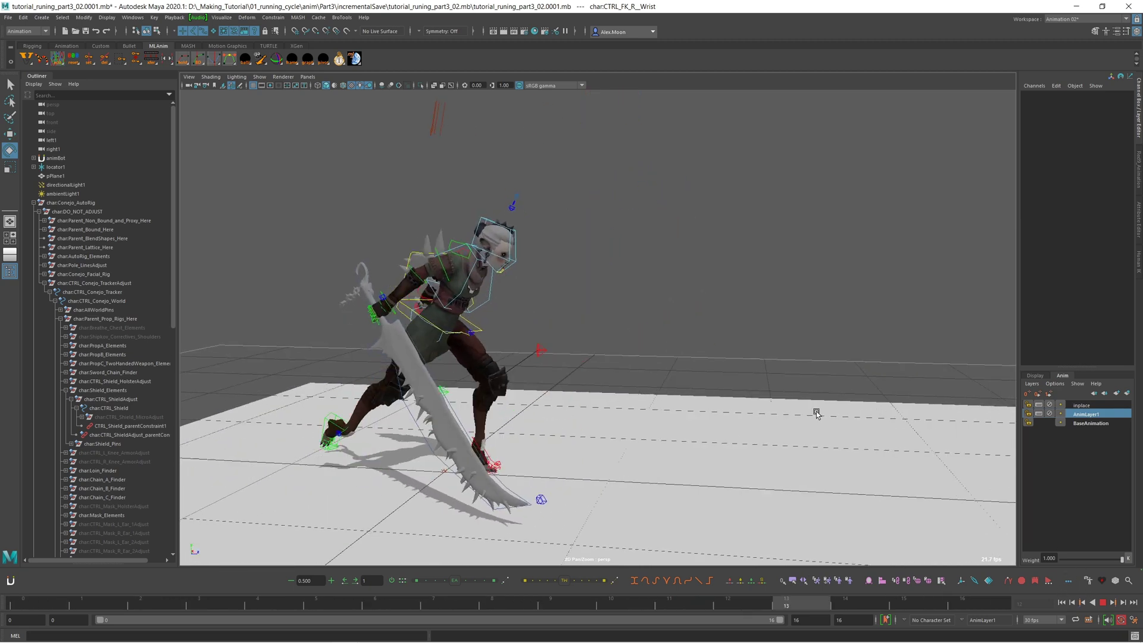
- Mute the inplace animation layer and play the run with its forward travel restored
{"action": "key", "text": "Escape"}
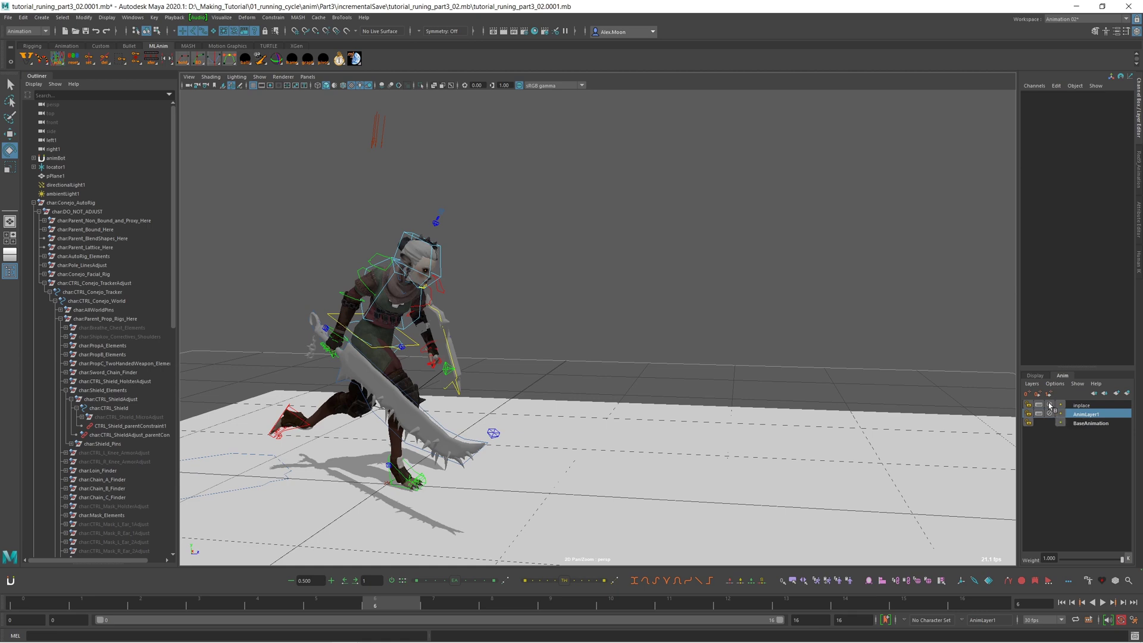
{"action": "left_click", "coordinate": [1050, 405]}
{"action": "key", "text": "alt+v"}
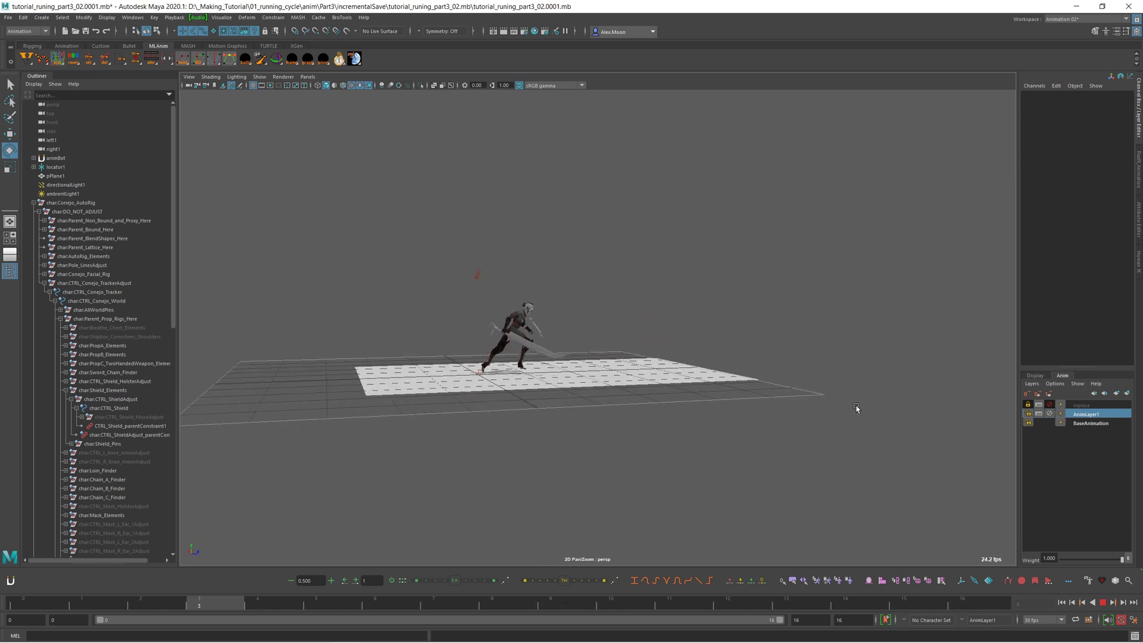
{"action": "scroll", "coordinate": [851, 417], "scroll_direction": "up", "scroll_amount": 2}
{"action": "key", "text": "alt+v"}
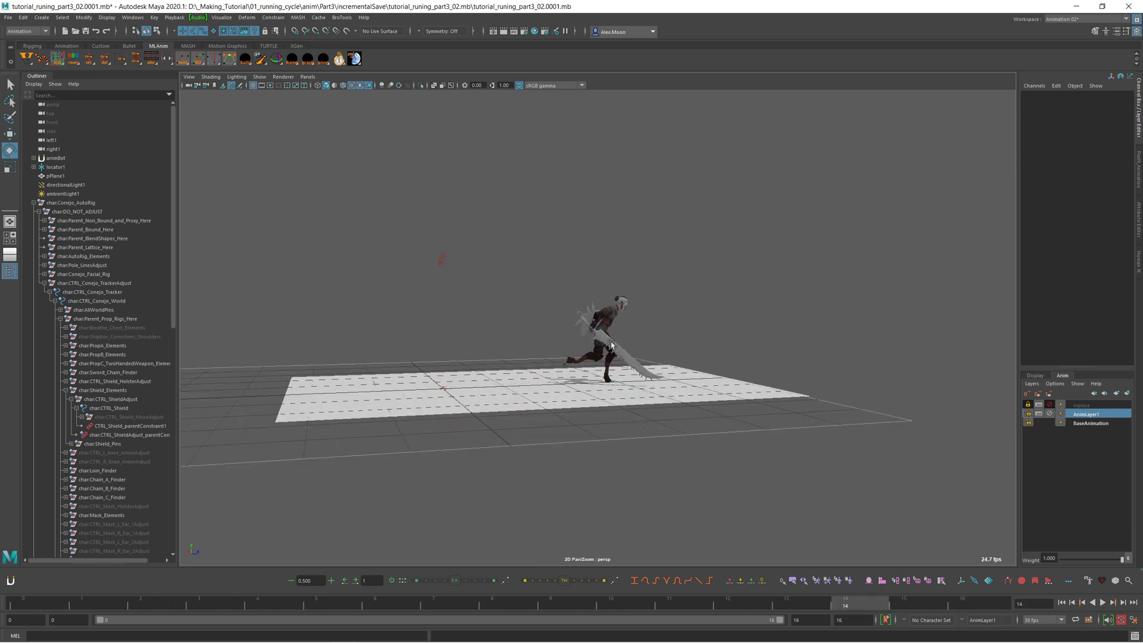
- Select the right wrist control in the side view and play the run to check the sword's swing
{"action": "key", "text": "space"}
{"action": "key", "text": "space"}
{"action": "middle_click_drag", "start_coordinate": [926, 377], "coordinate": [583, 377], "text": "alt"}
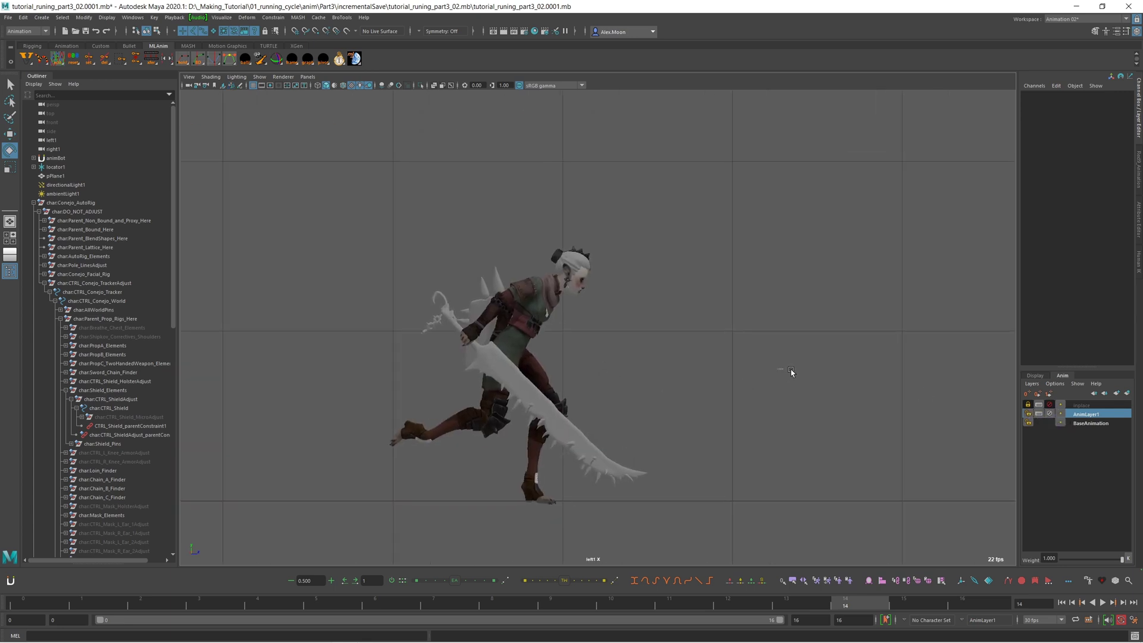
{"action": "left_click", "coordinate": [482, 332]}
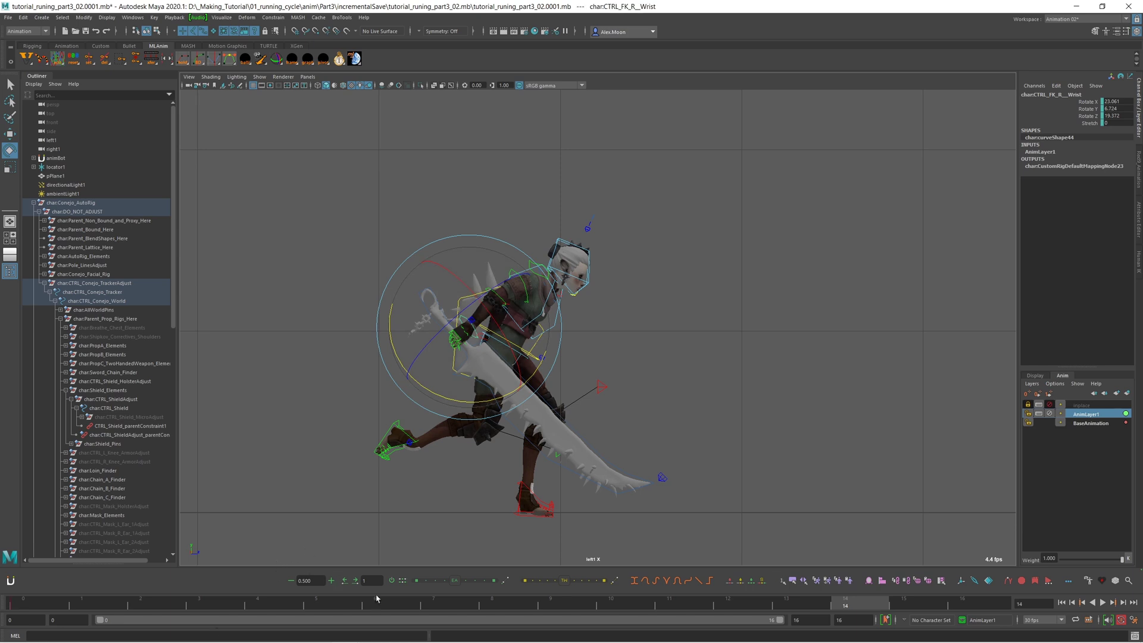
{"action": "key", "text": "alt+v"}
{"action": "key", "text": "f"}
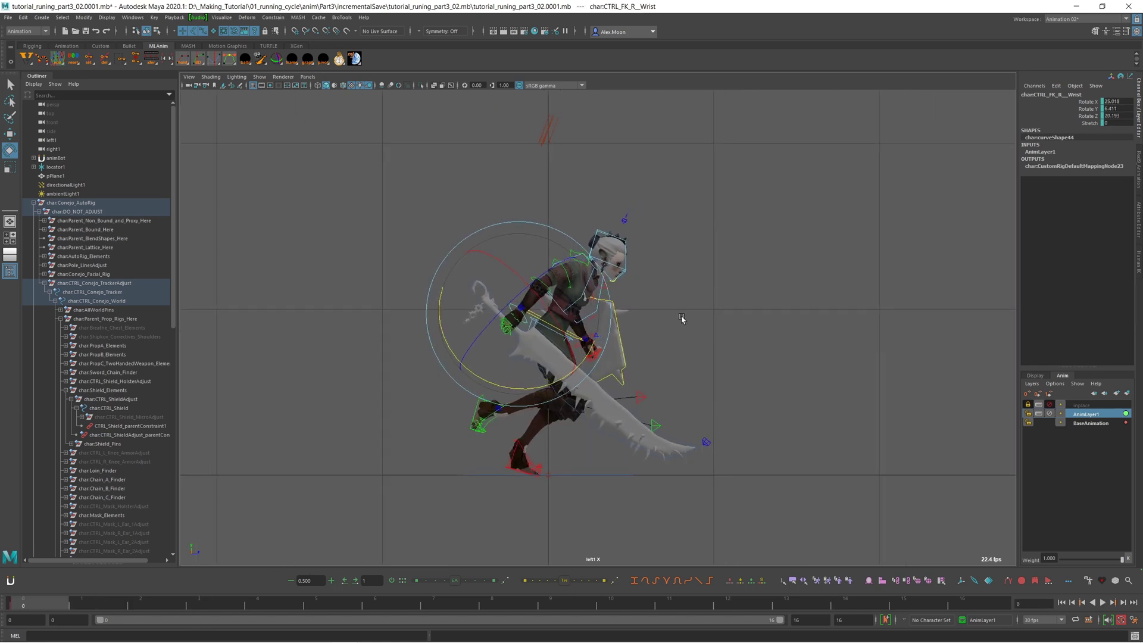
- Undo a trial rotation of the right wrist, and rotate the right elbow control to about -34.2 in Y at frame 0 to raise the sword
{"action": "left_click_drag", "start_coordinate": [561, 378], "coordinate": [575, 373]}
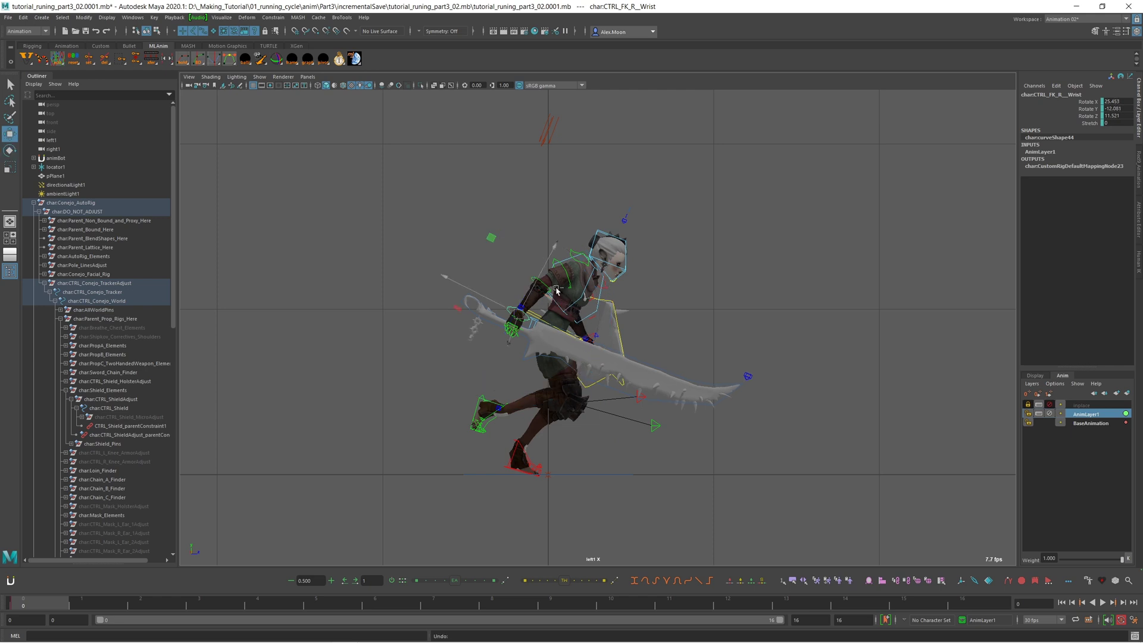
{"action": "key", "text": "ctrl+z"}
{"action": "key", "text": "e"}
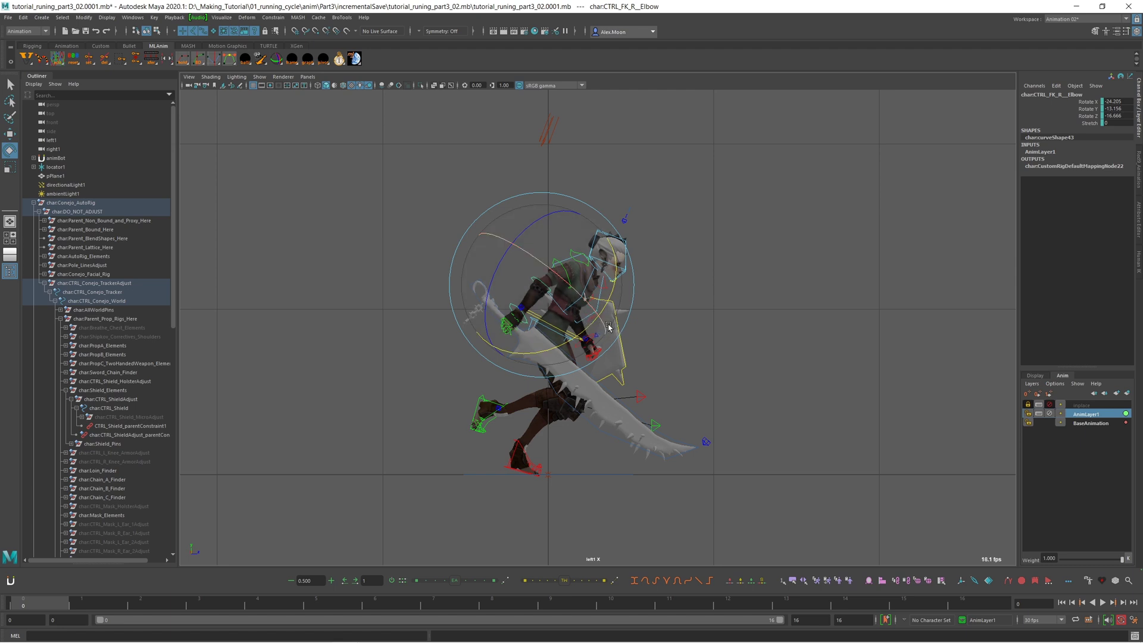
{"action": "left_click_drag", "start_coordinate": [589, 332], "coordinate": [618, 311]}
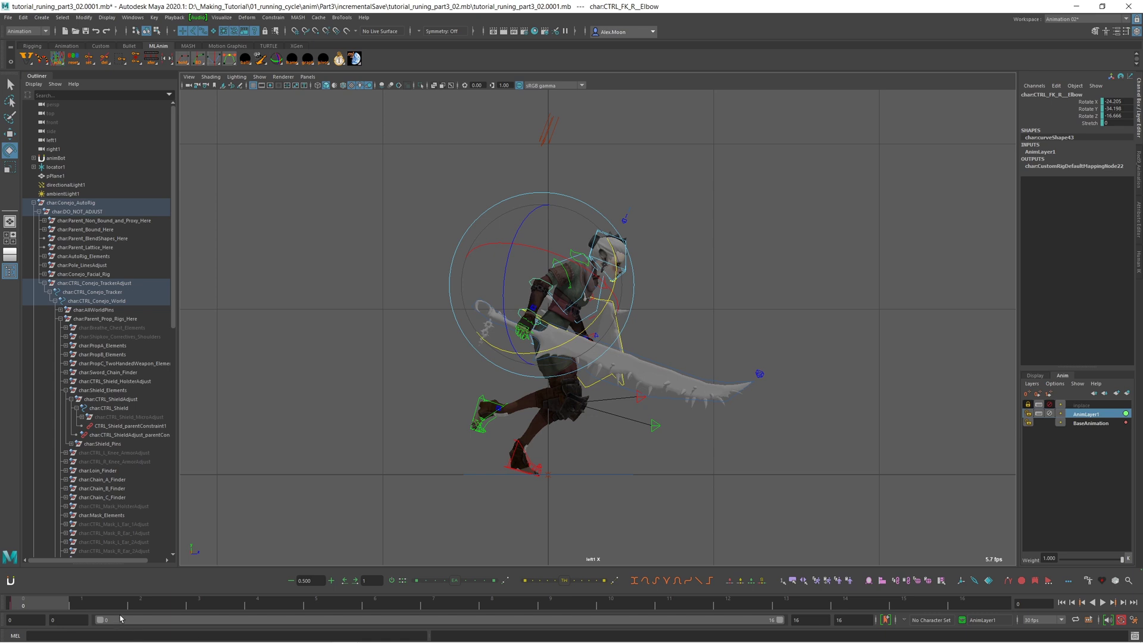
- Play the run with its forward travel and review the adjusted elbow and sword from the side, perspective and front views
{"action": "key", "text": "alt+v"}
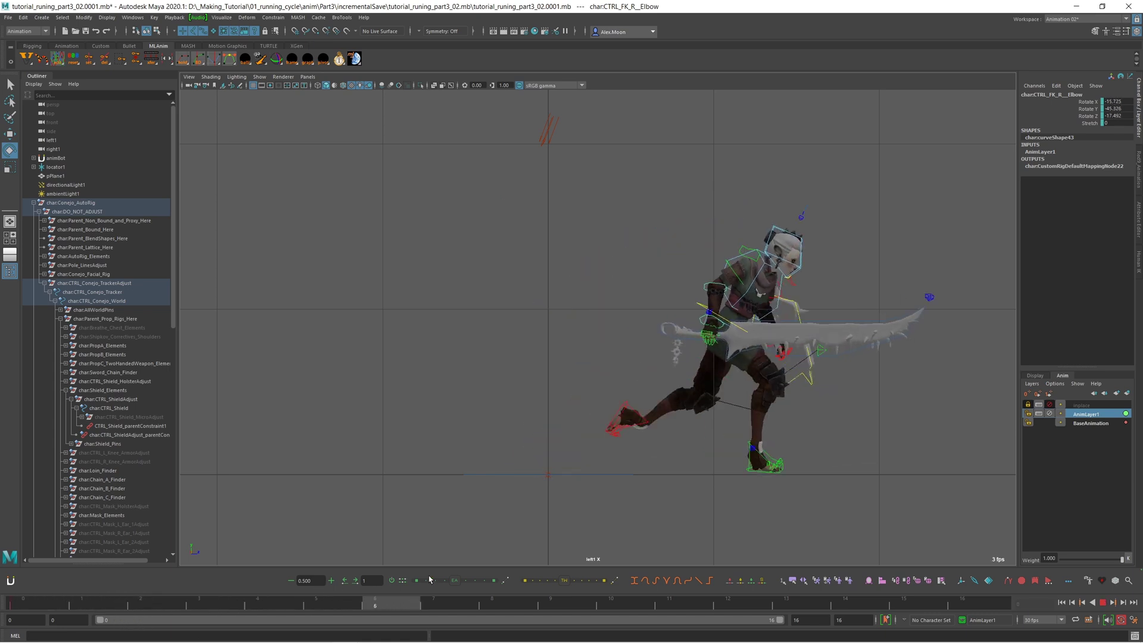
{"action": "left_click", "coordinate": [1101, 602]}
{"action": "scroll", "coordinate": [744, 465], "scroll_direction": "down", "scroll_amount": 3}
{"action": "key", "text": "alt+1"}
{"action": "left_click_drag", "start_coordinate": [806, 480], "coordinate": [649, 425], "text": "alt"}
{"action": "key", "text": "space"}
{"action": "key", "text": "space"}
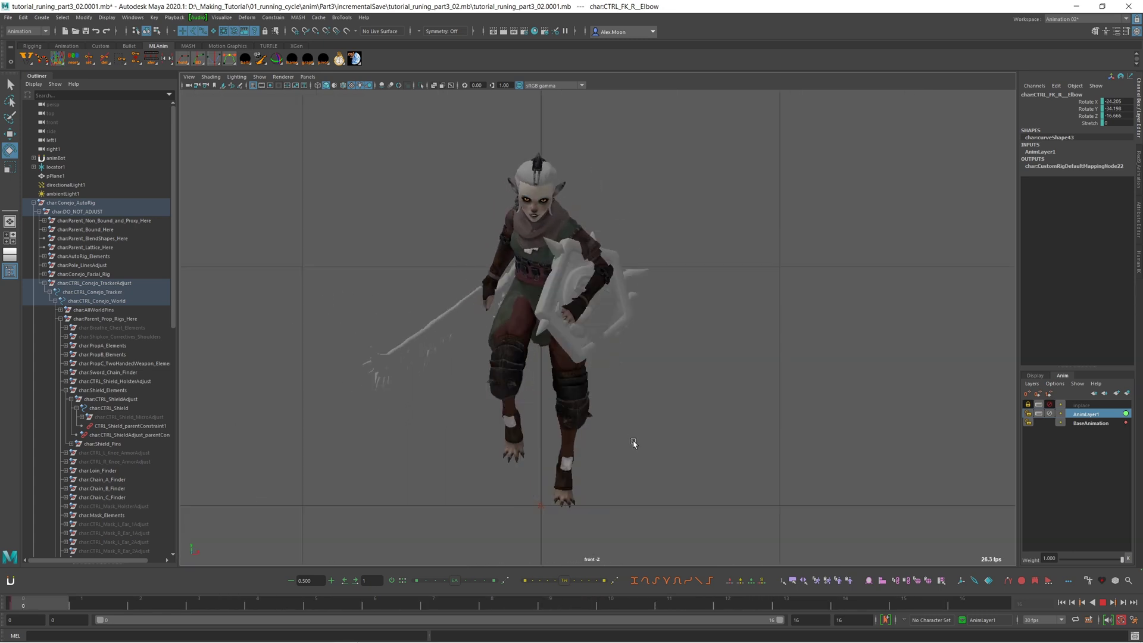
{"action": "key", "text": "space"}
{"action": "key", "text": "space"}
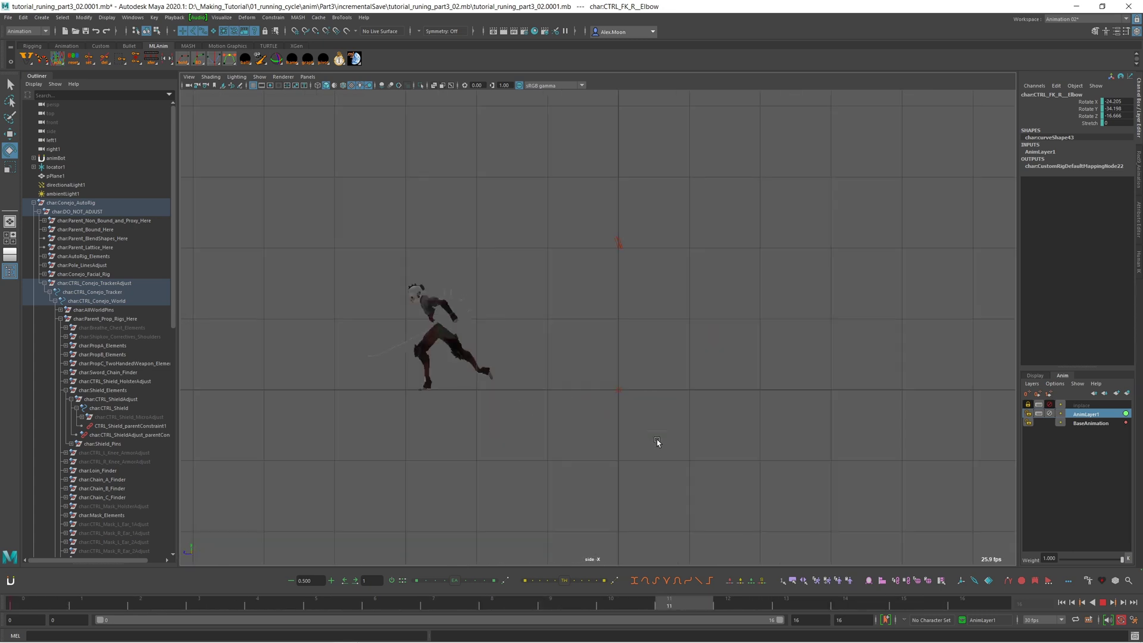
- Unmute the inplace animation layer and review the sword pose during in-place playback from the front and perspective views
{"action": "left_click", "coordinate": [1050, 405]}
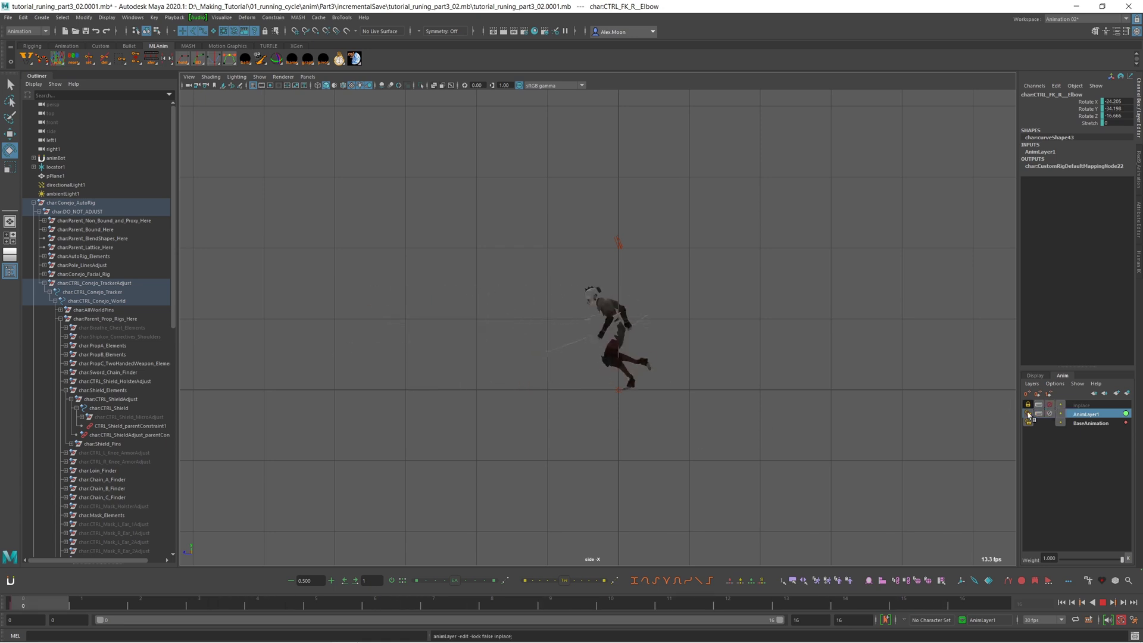
{"action": "scroll", "coordinate": [811, 403], "scroll_direction": "up", "scroll_amount": 7}
{"action": "key", "text": "space"}
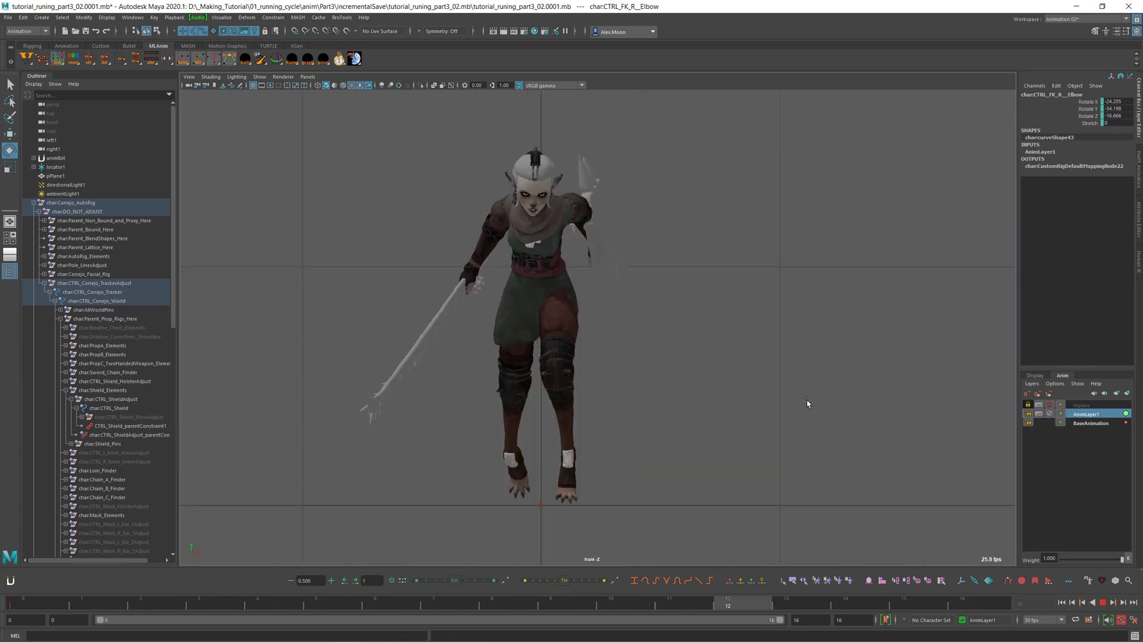
{"action": "key", "text": "space"}
{"action": "key", "text": "space"}
{"action": "key", "text": "space"}
{"action": "key", "text": "space"}
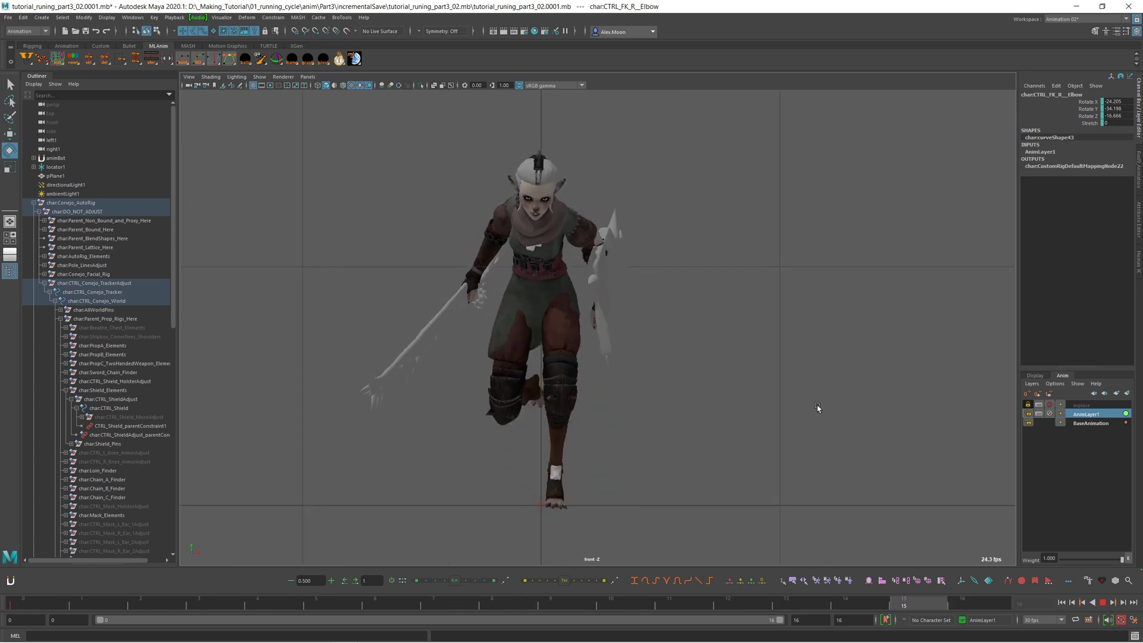
{"action": "key", "text": "space"}
{"action": "left_click_drag", "start_coordinate": [700, 445], "coordinate": [766, 475], "text": "alt"}
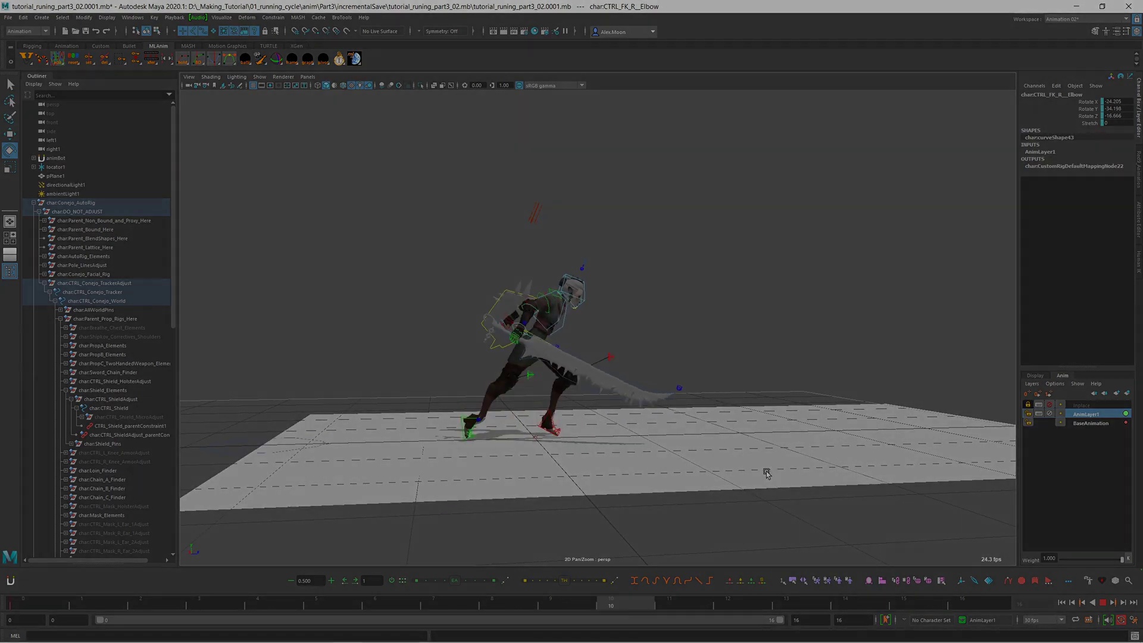